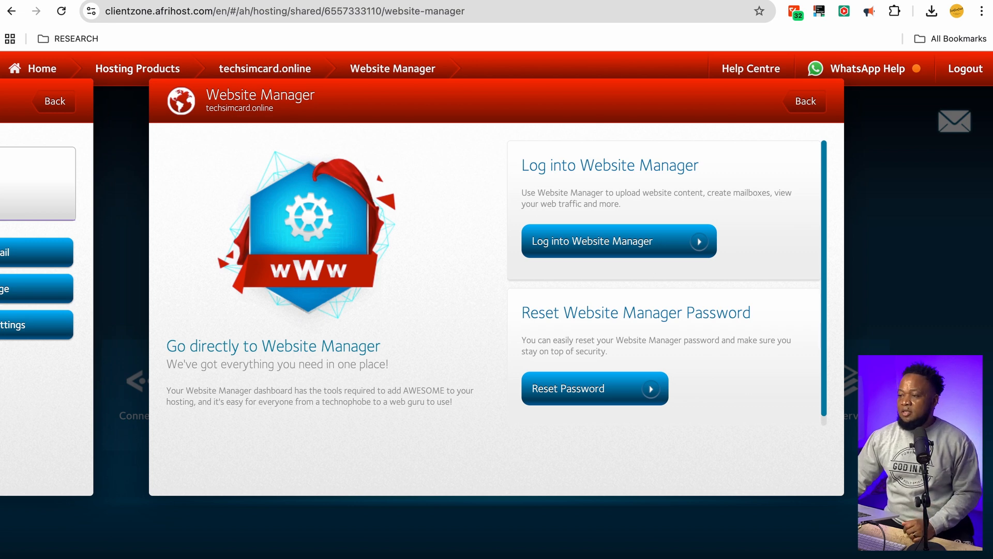
Glance at the Softaculous WordPress tab, then return to the techsimcard.online Website Manager page
mouse_move(440, 15)
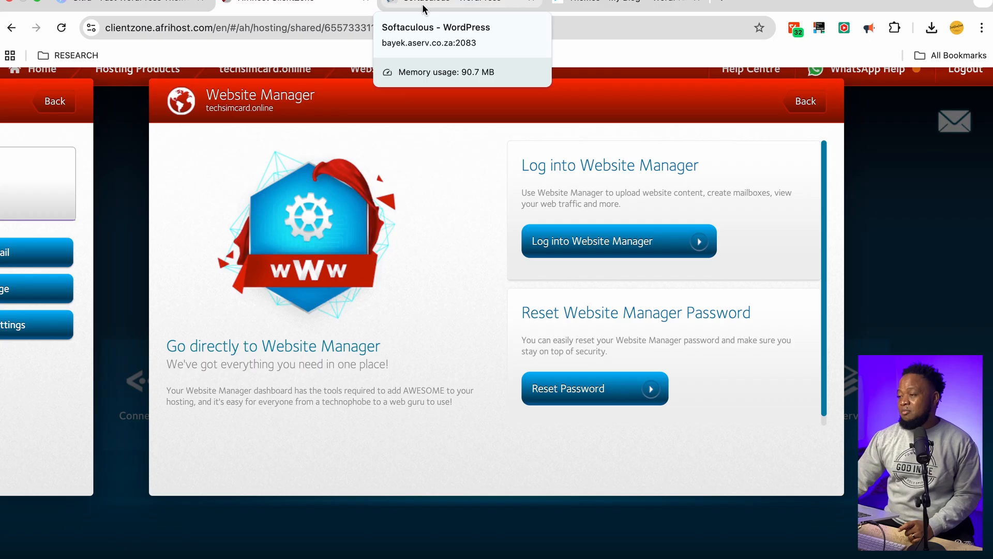
click(424, 4)
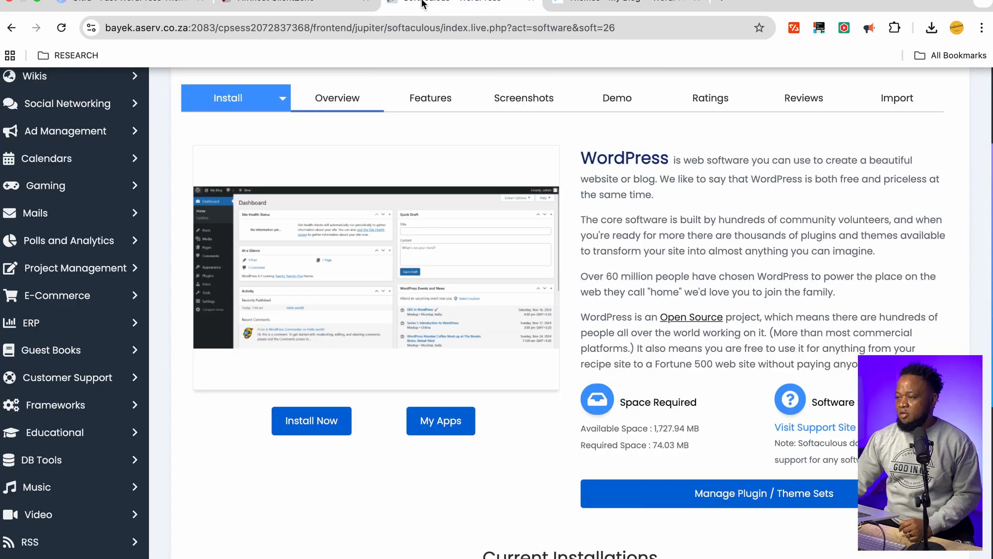
click(233, 6)
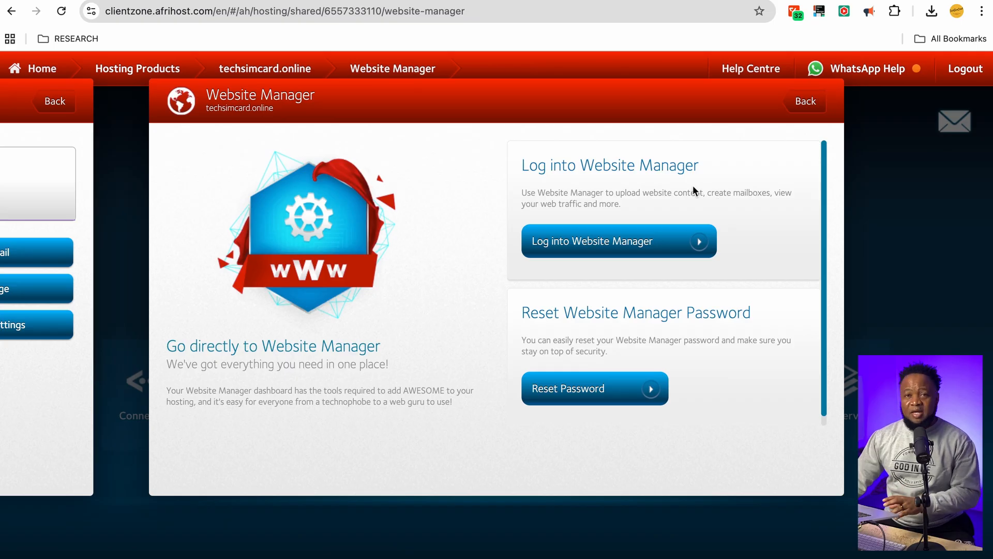
Log into cPanel from Website Manager and open WordPress under Softaculous Apps Installer
click(605, 250)
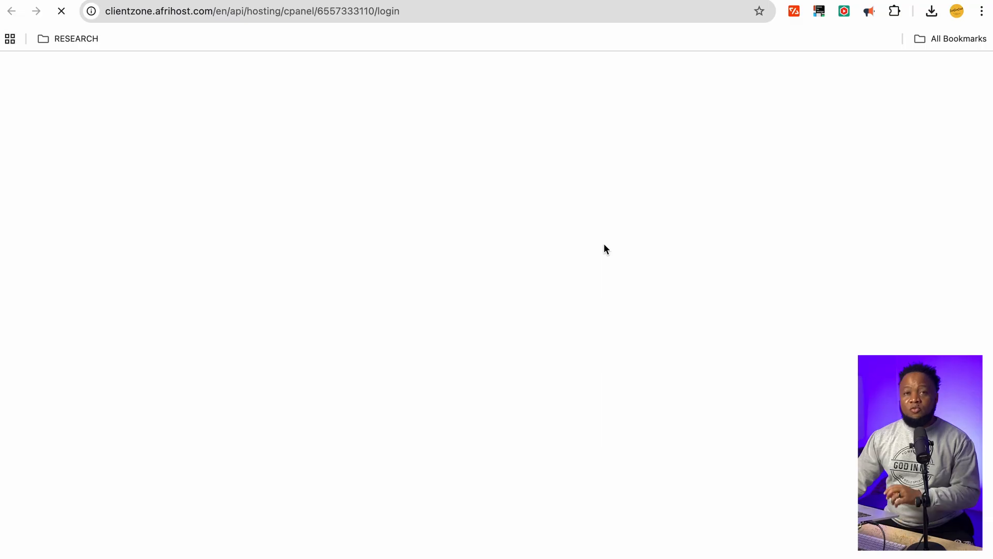
scroll(242, 152, down, 2)
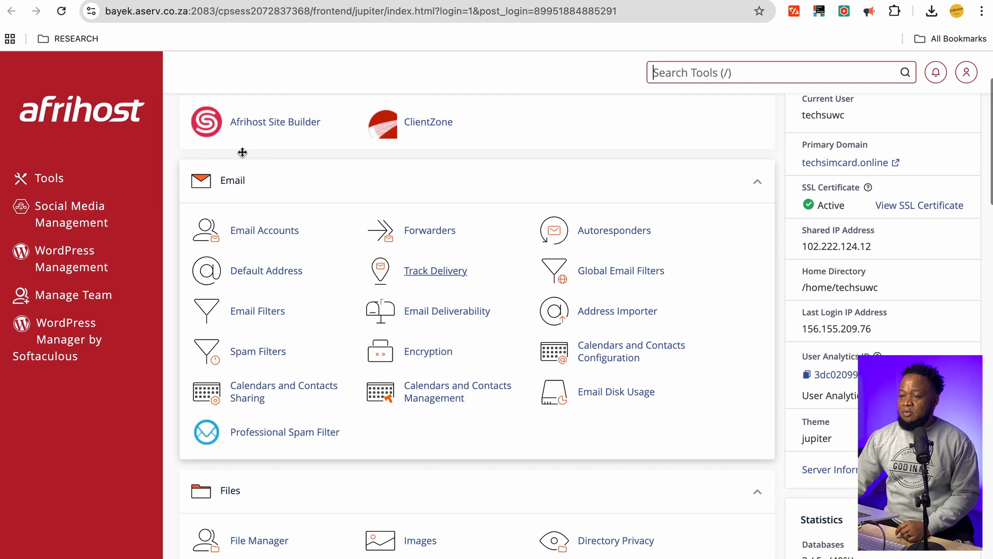
scroll(396, 209, up, 2)
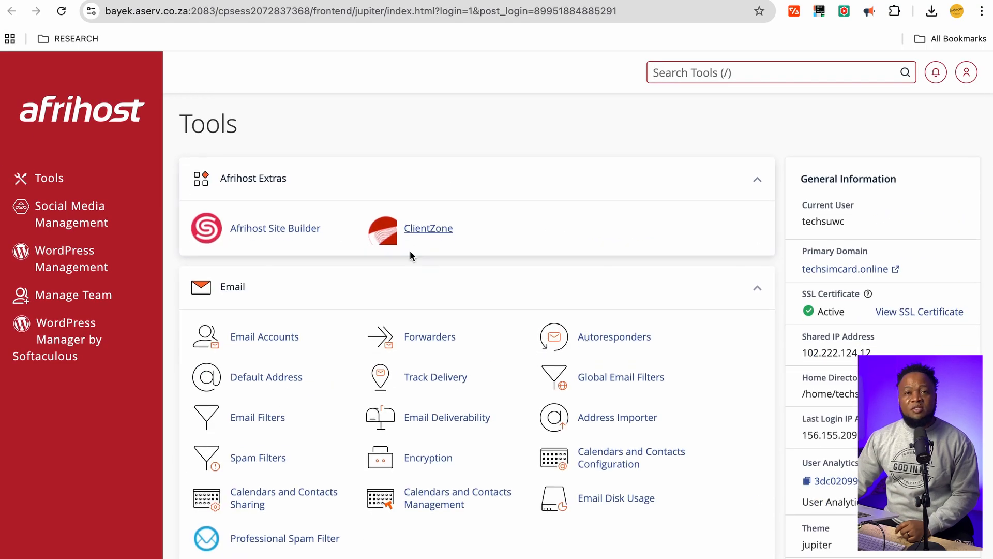
scroll(388, 310, down, 4)
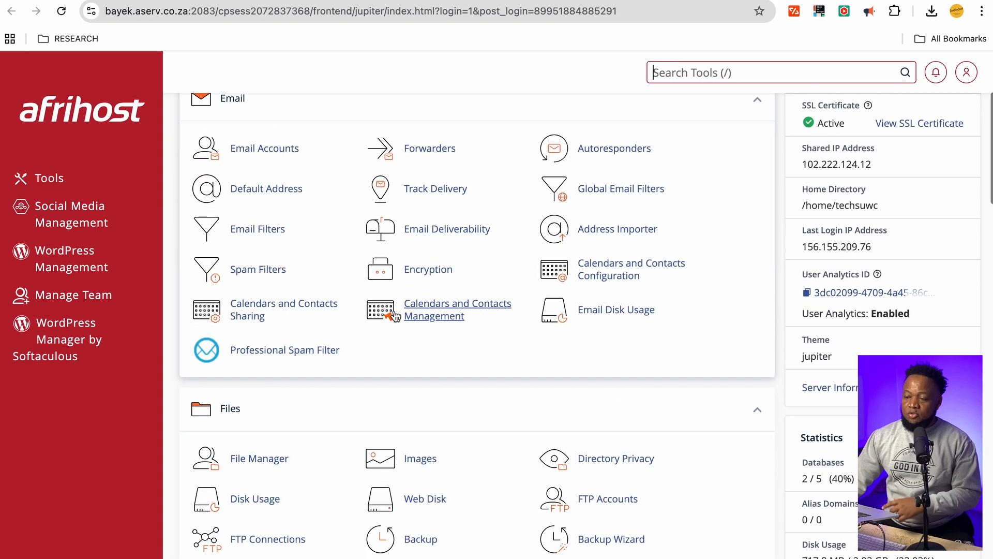
scroll(413, 320, down, 15)
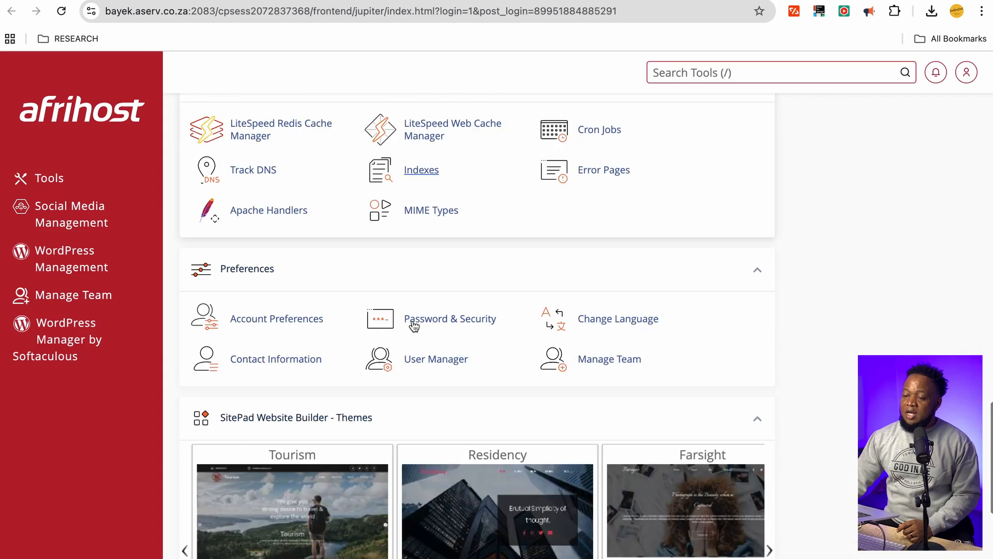
scroll(414, 325, down, 7)
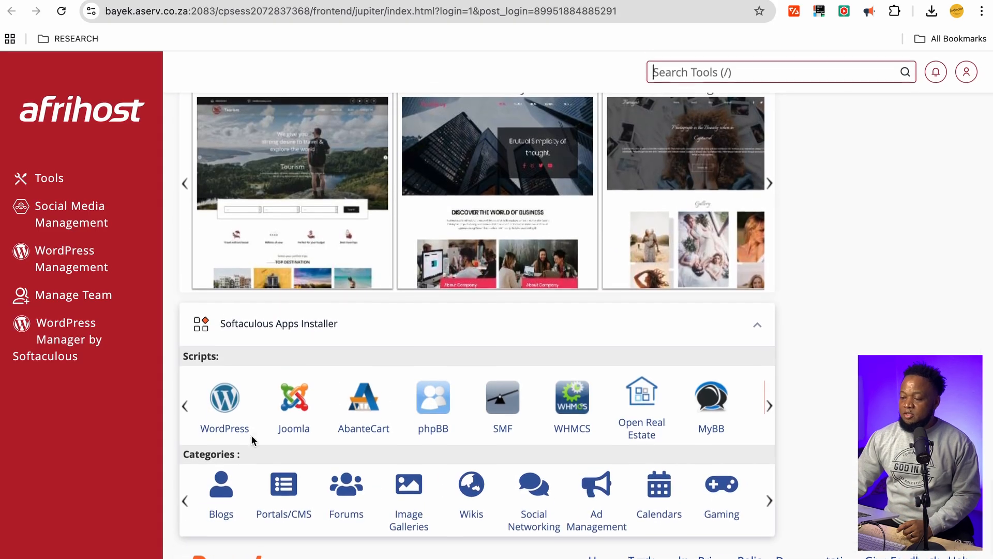
click(223, 432)
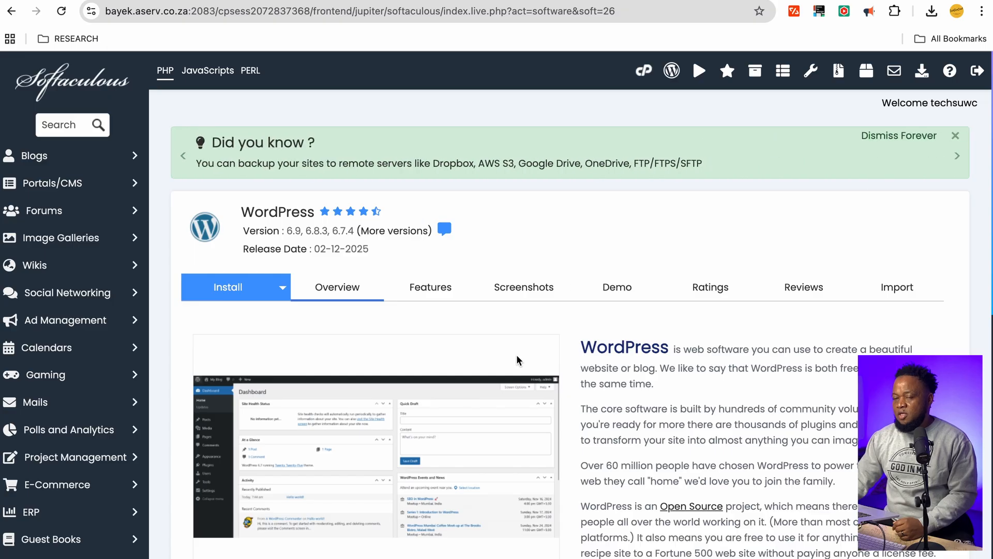
Review the version 6.9 install at site.techsimcard.online under Current Installations, then return to the top
scroll(516, 355, down, 2)
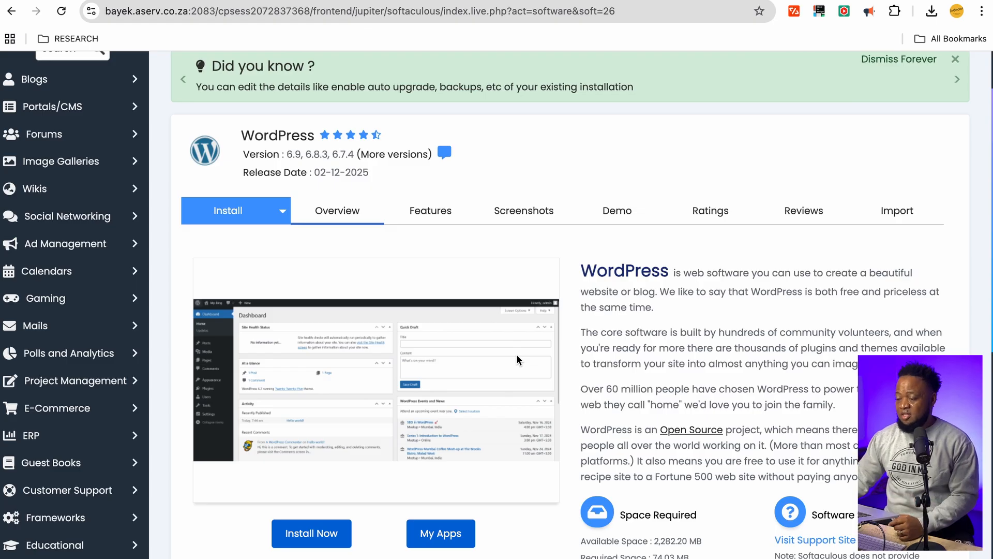
scroll(517, 359, down, 3)
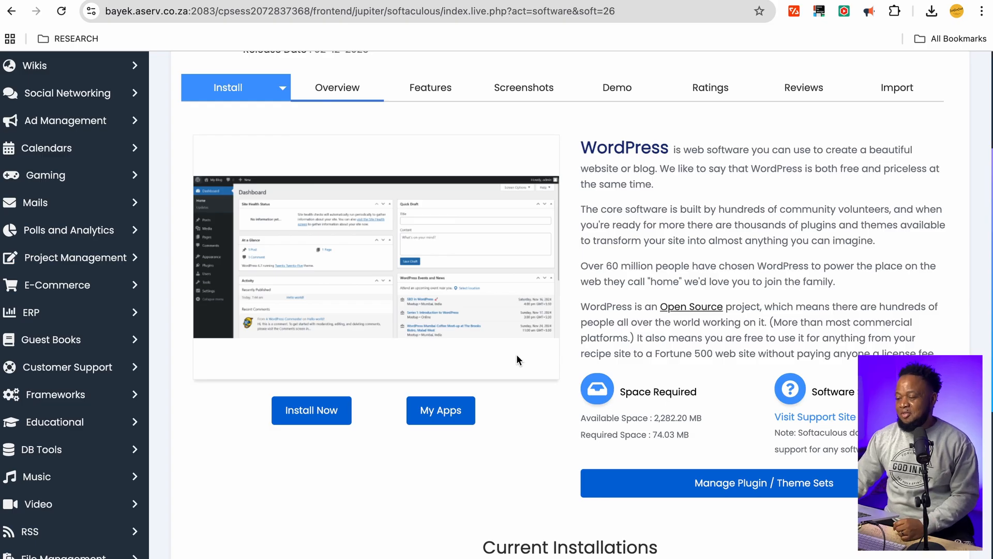
scroll(516, 354, down, 4)
scroll(516, 354, up, 2)
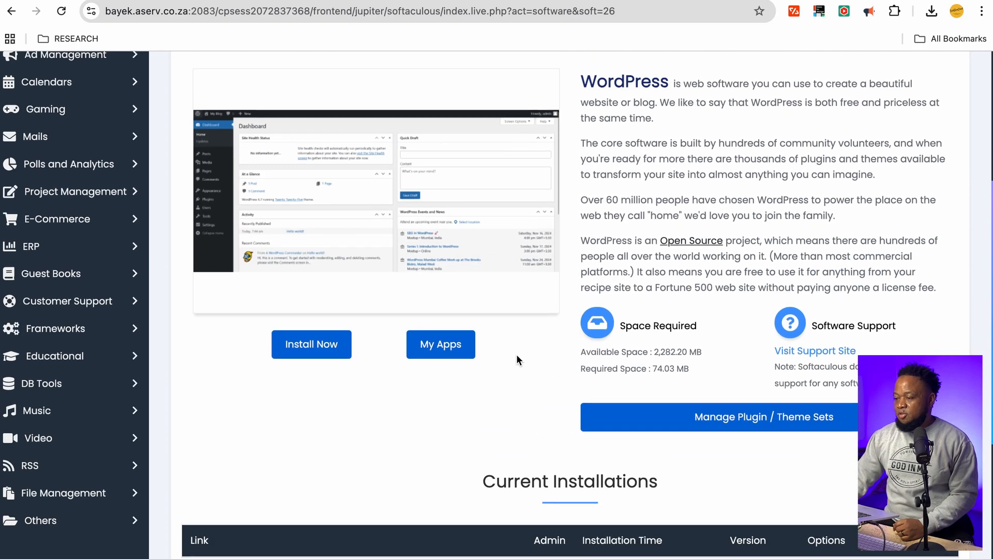
scroll(517, 354, up, 3)
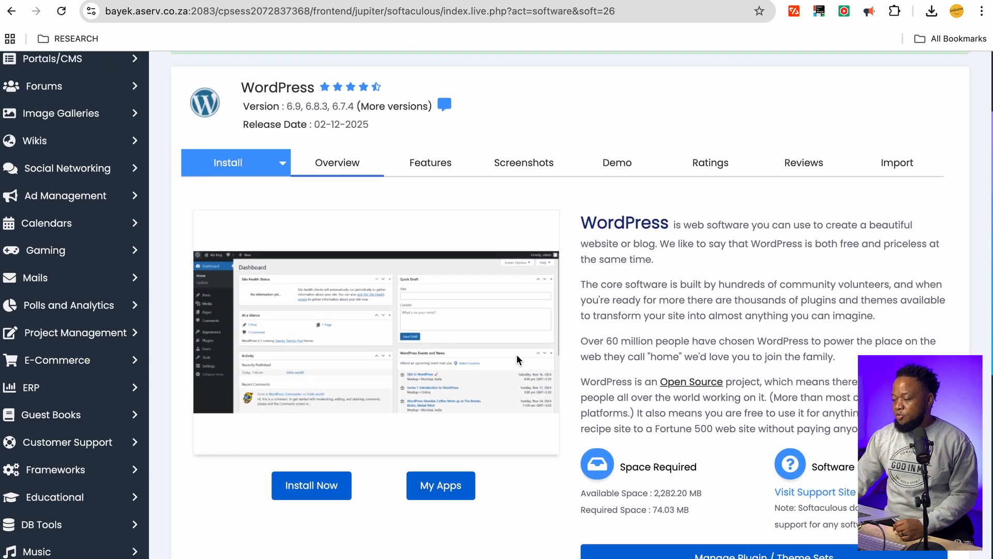
scroll(516, 354, down, 9)
scroll(516, 354, up, 2)
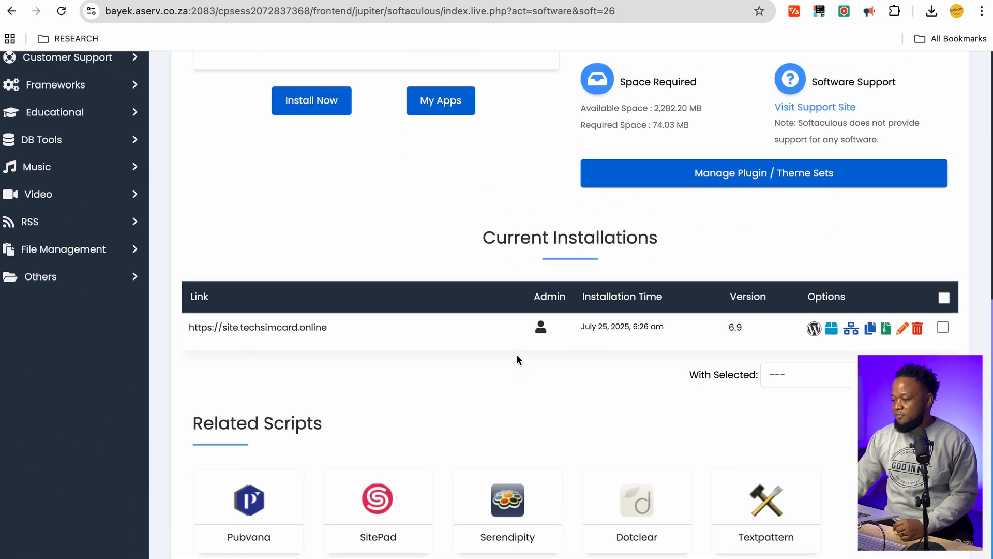
scroll(516, 354, down, 1)
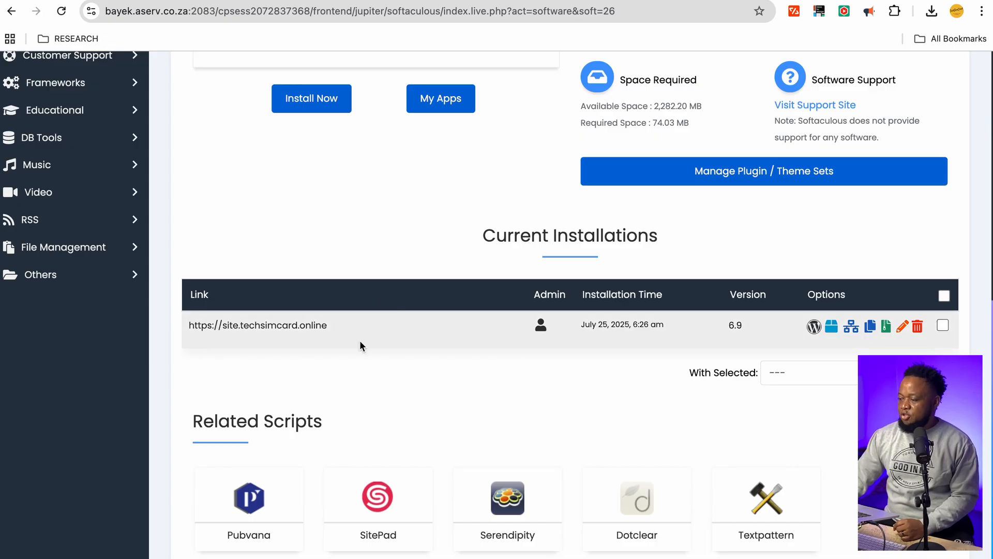
scroll(464, 303, up, 2)
scroll(463, 303, up, 3)
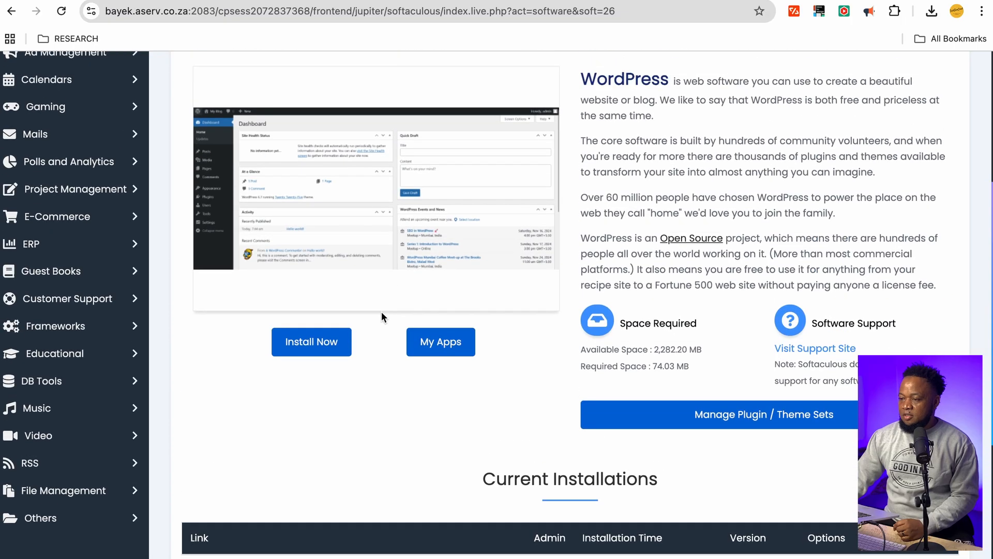
Start a new WordPress install and check the available domains without changing them
click(311, 350)
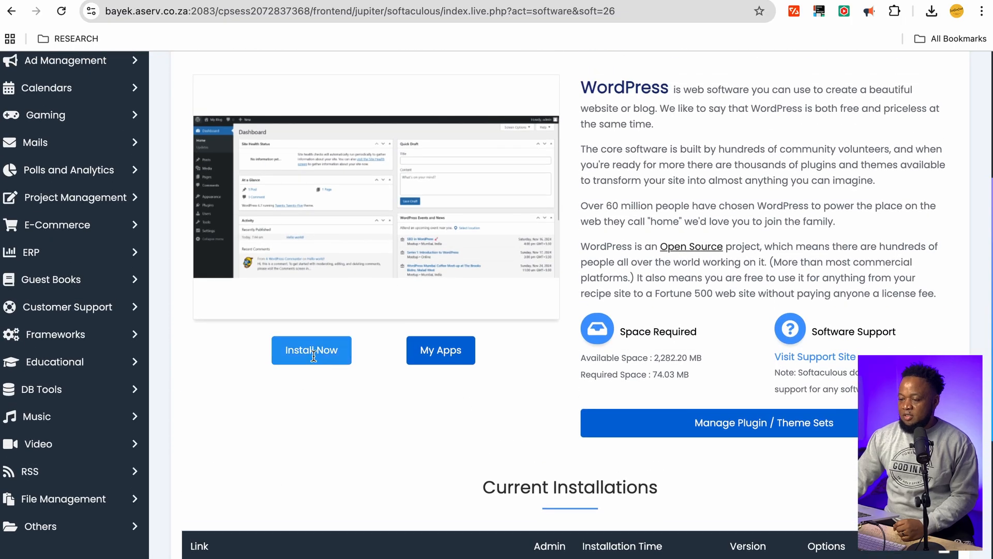
click(510, 181)
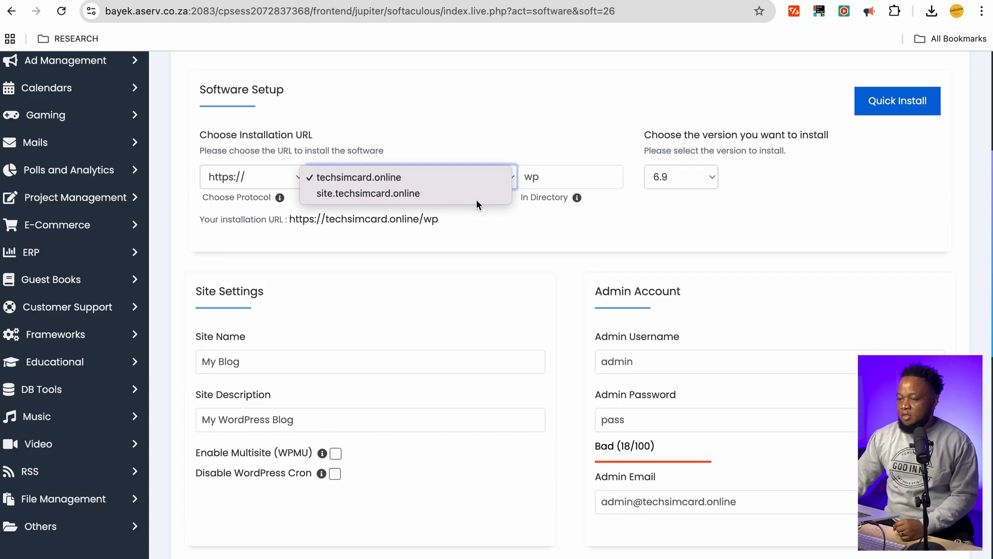
click(526, 119)
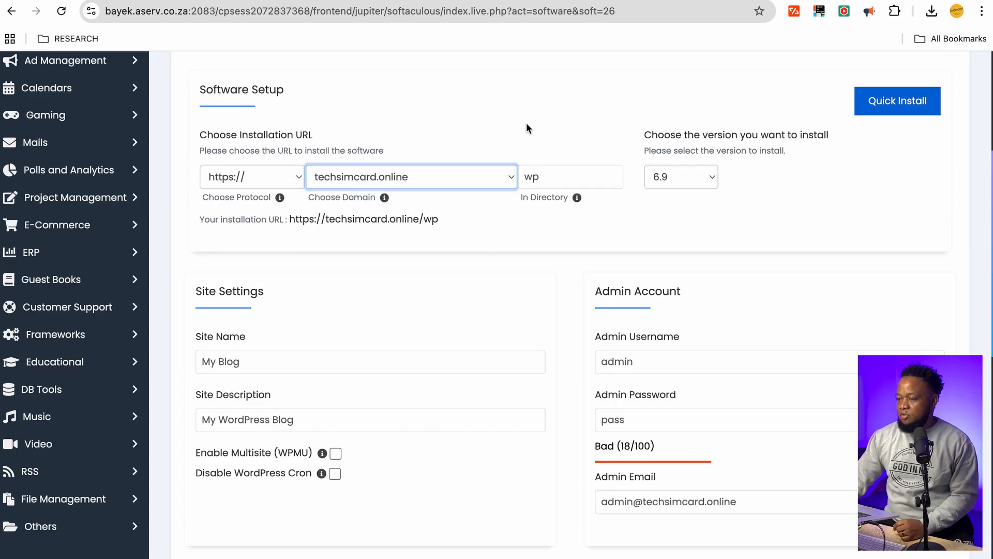
scroll(518, 253, down, 1)
scroll(590, 222, down, 10)
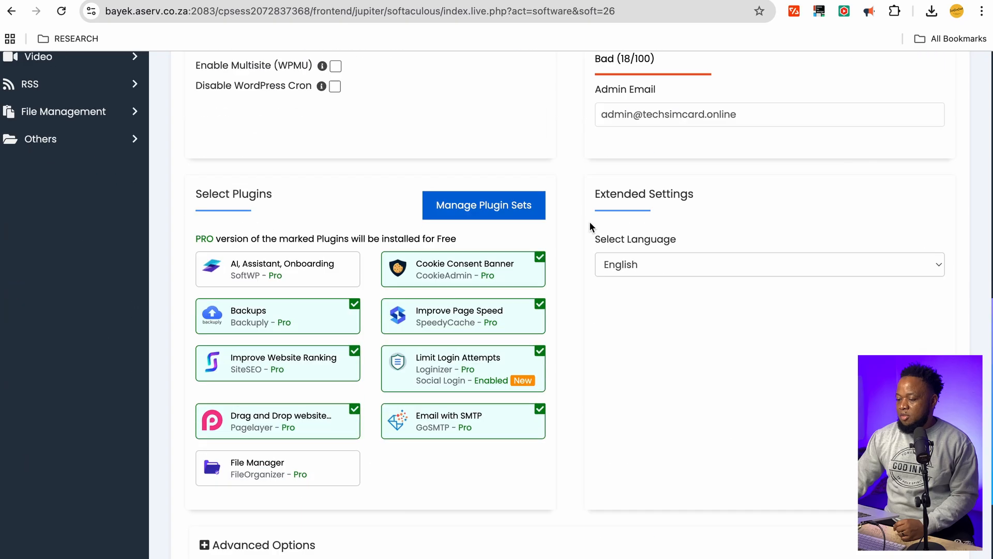
scroll(589, 222, up, 6)
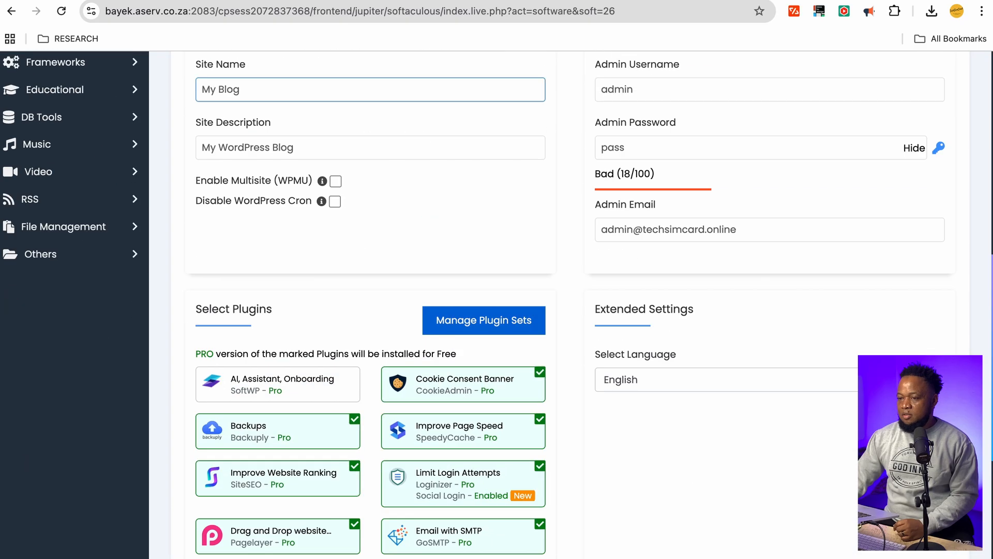
Go back to cPanel, list Softaculous installations and preview the site.techsimcard.online site
click(9, 14)
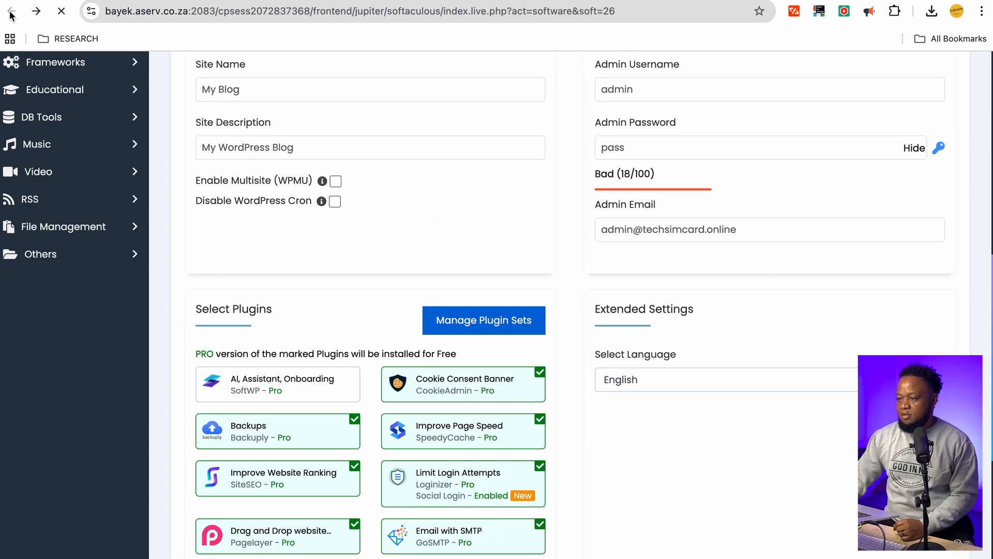
scroll(359, 385, down, 20)
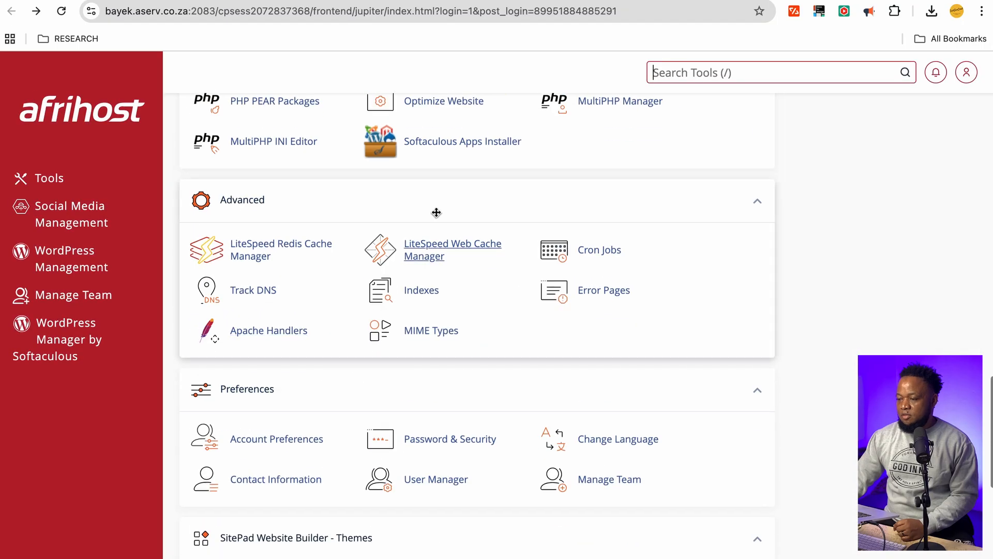
click(434, 141)
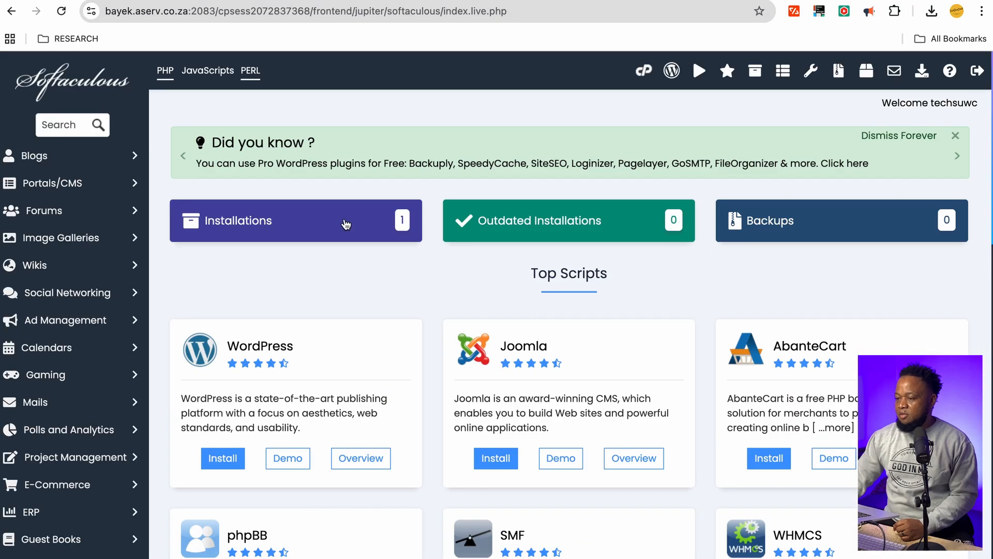
click(321, 218)
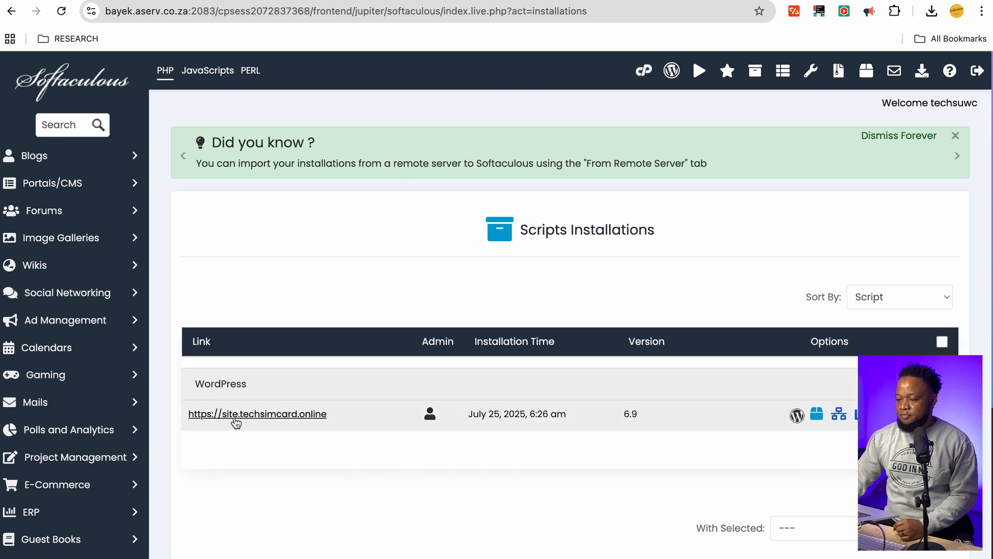
click(239, 415)
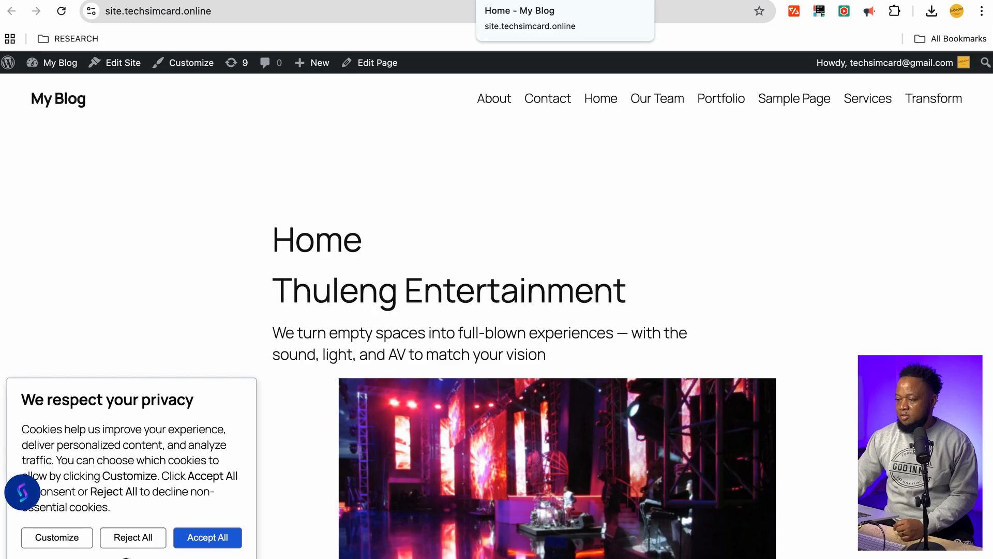
click(633, 0)
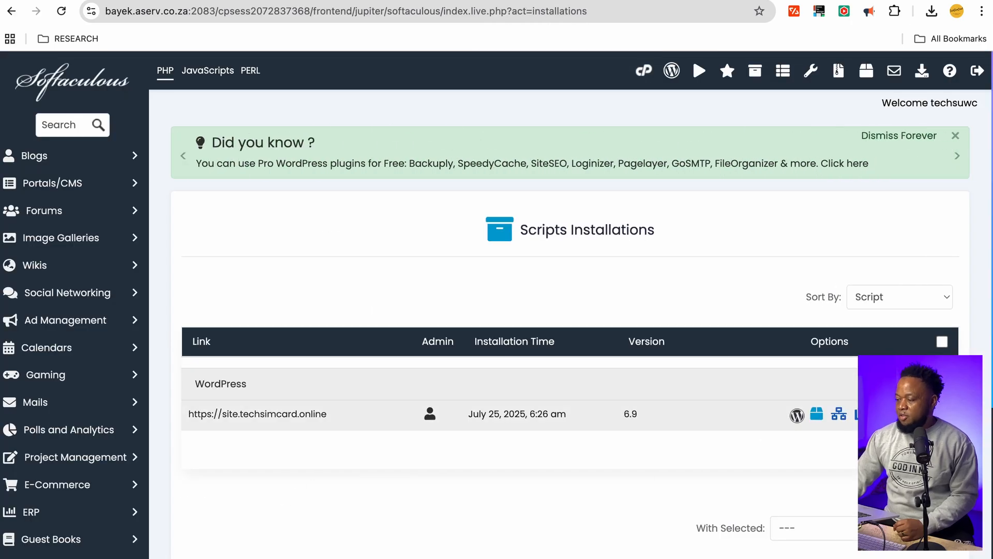
Remove the site.techsimcard.online WordPress installation, confirming the irreversible removal
click(883, 413)
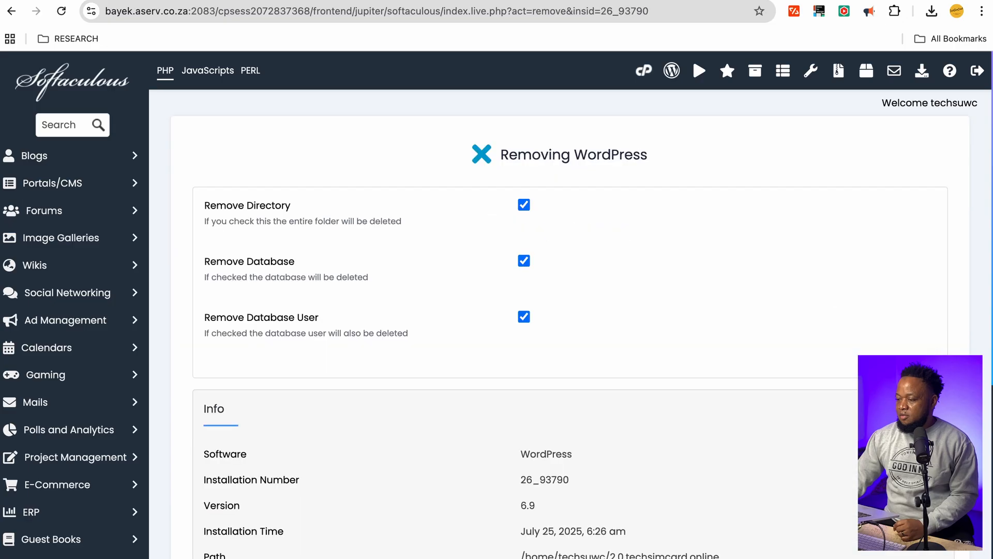
scroll(554, 344, down, 6)
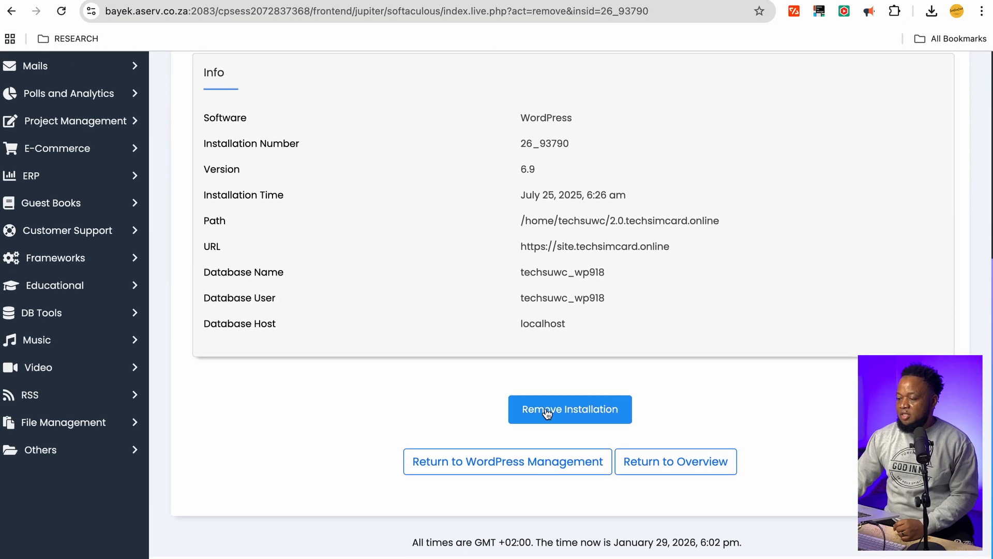
click(547, 395)
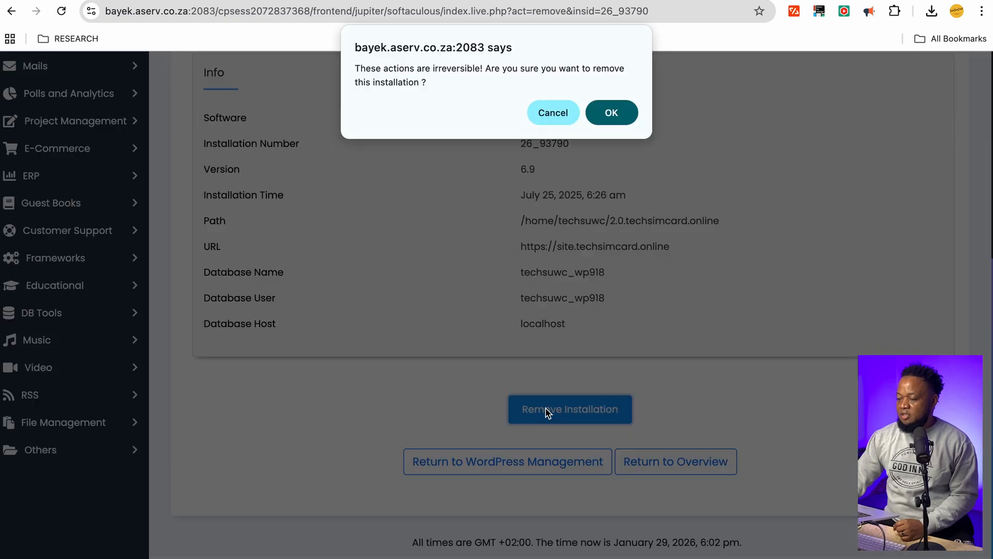
click(615, 131)
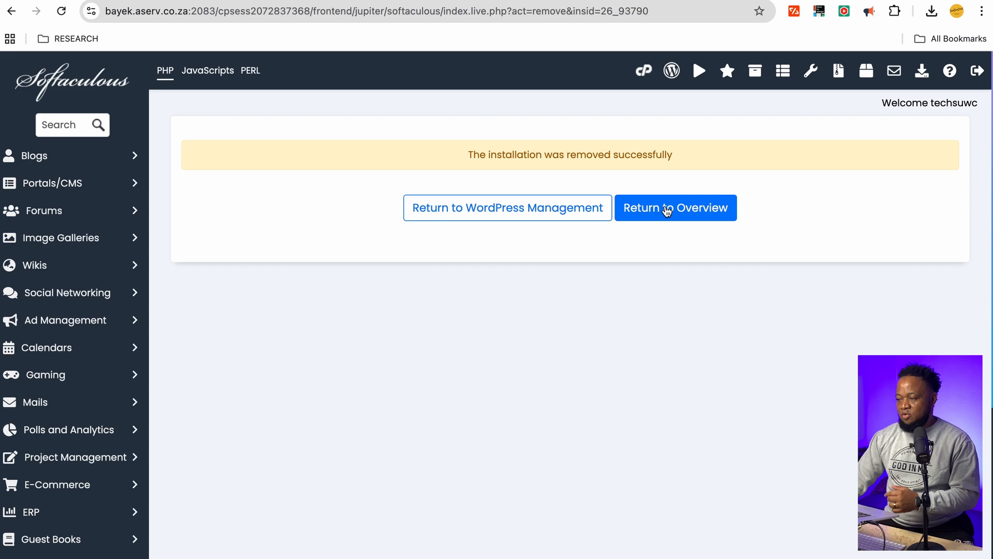
click(666, 212)
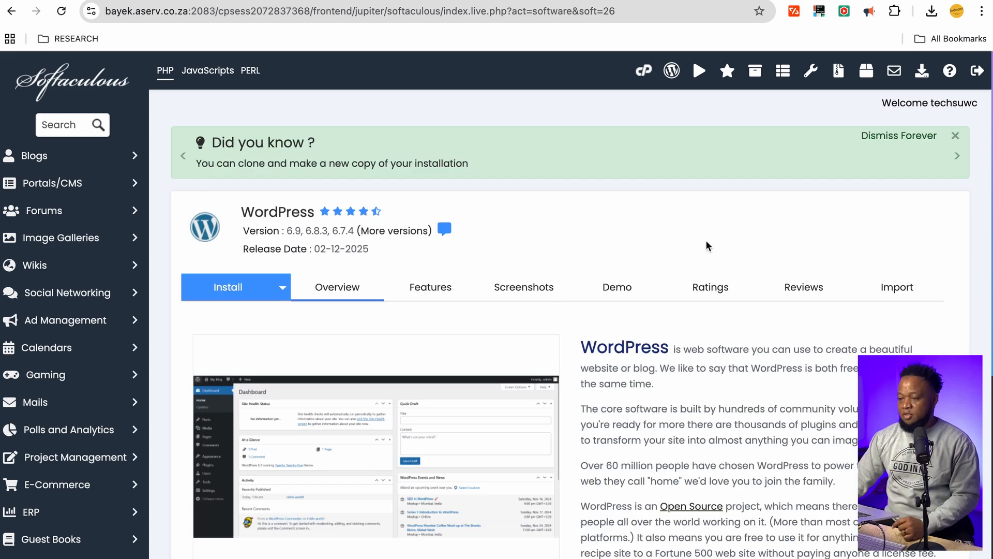
Start a new WordPress install on site.techsimcard.online with the 'wp' directory cleared
scroll(514, 219, down, 3)
scroll(511, 222, down, 4)
scroll(511, 222, up, 2)
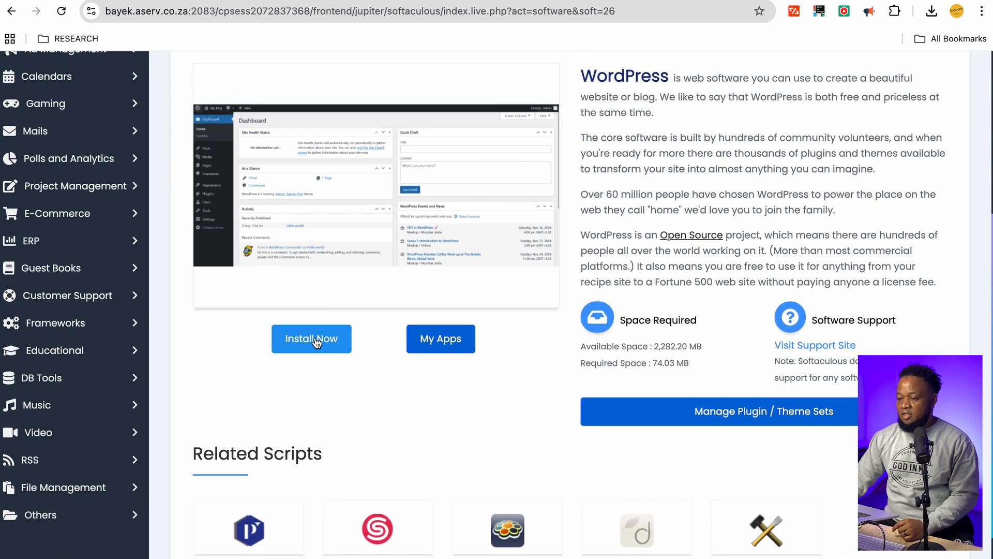
click(313, 337)
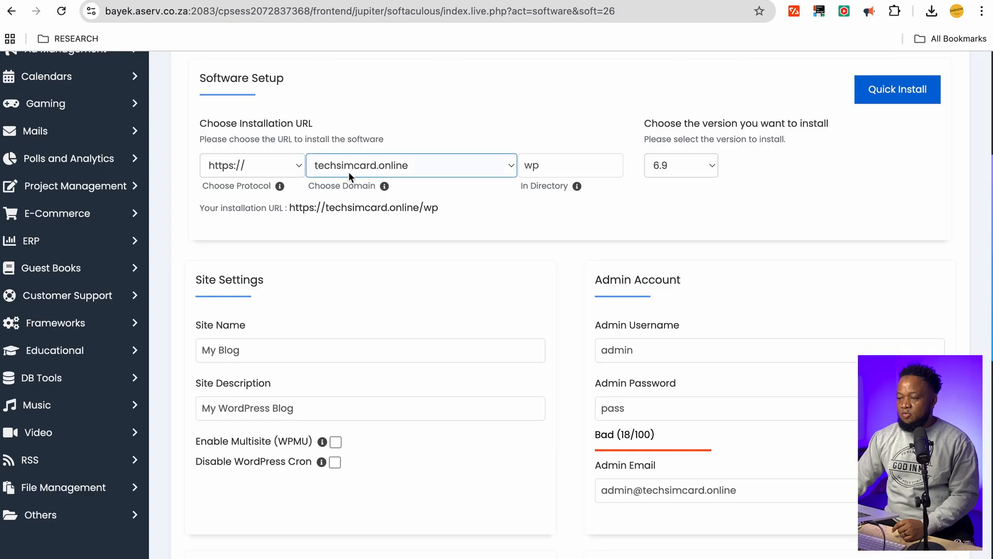
click(508, 166)
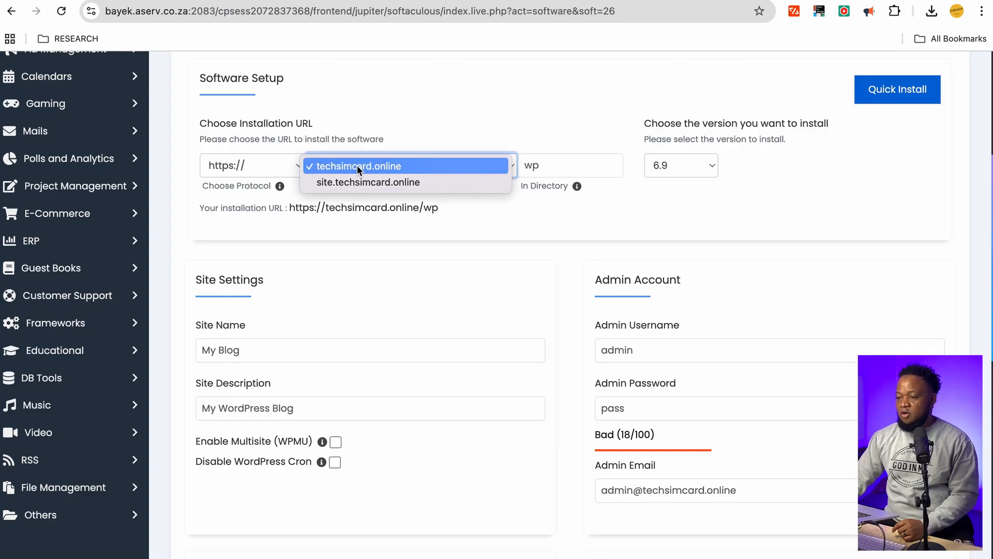
click(421, 181)
double_click(563, 167)
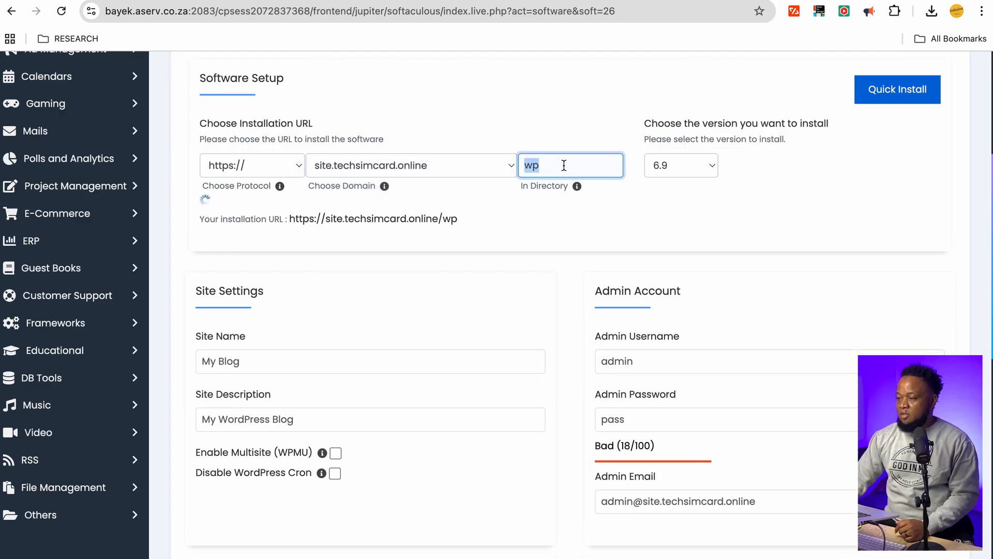
key(BackSpace)
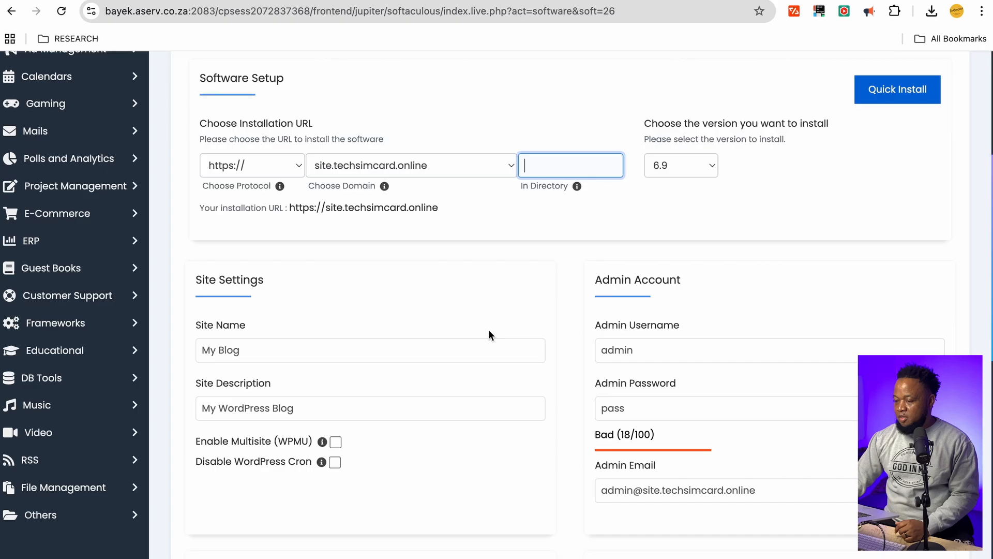
Select the existing Admin Username value so it can be replaced
scroll(440, 347, down, 2)
click(645, 291)
double_click(646, 293)
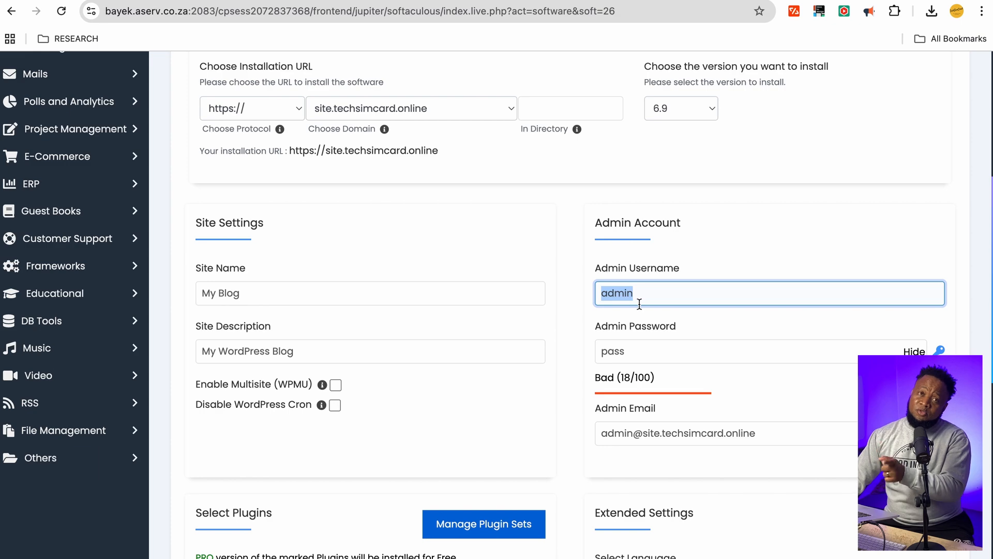
scroll(678, 393, down, 15)
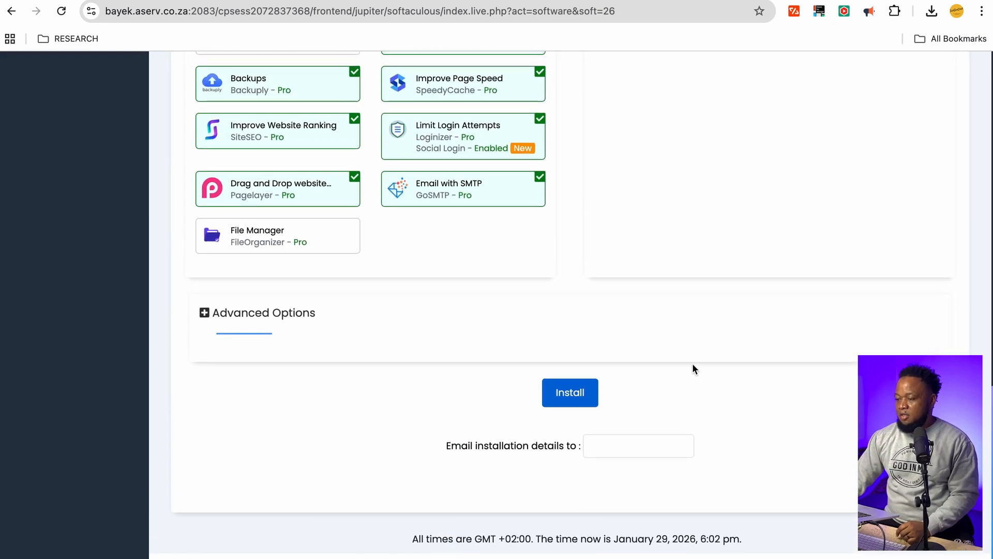
click(575, 399)
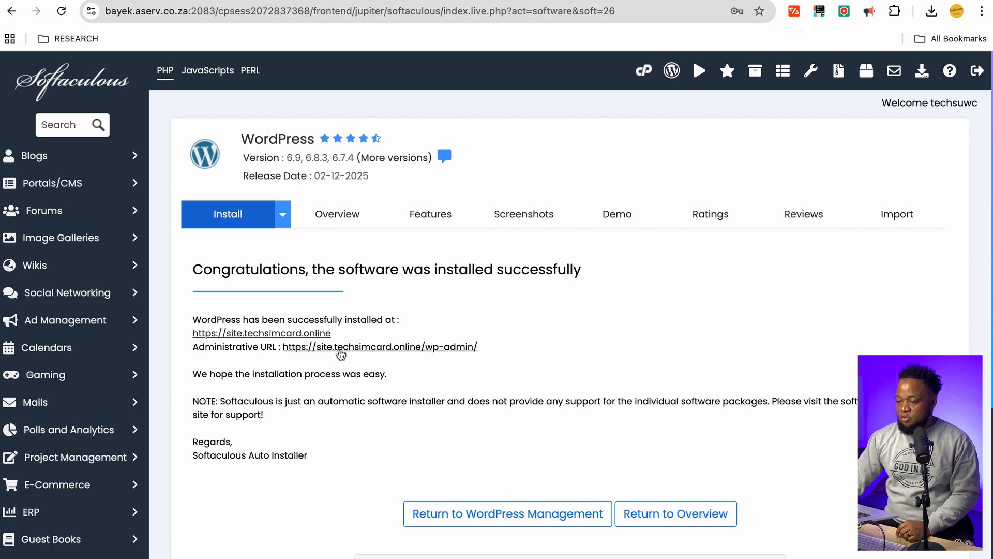
Follow the Administrative URL to the site.techsimcard.online wp-admin dashboard
click(345, 348)
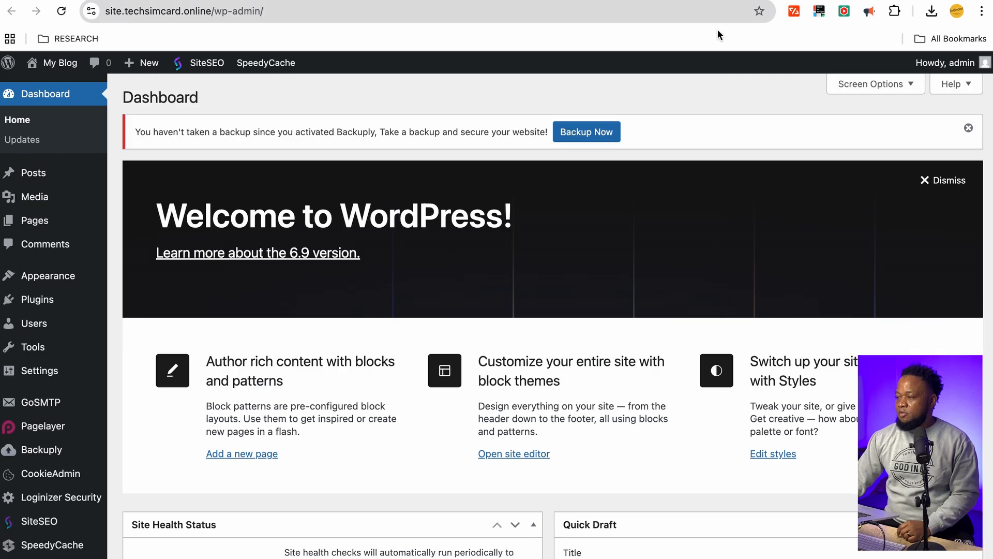
scroll(372, 204, down, 5)
scroll(375, 236, up, 5)
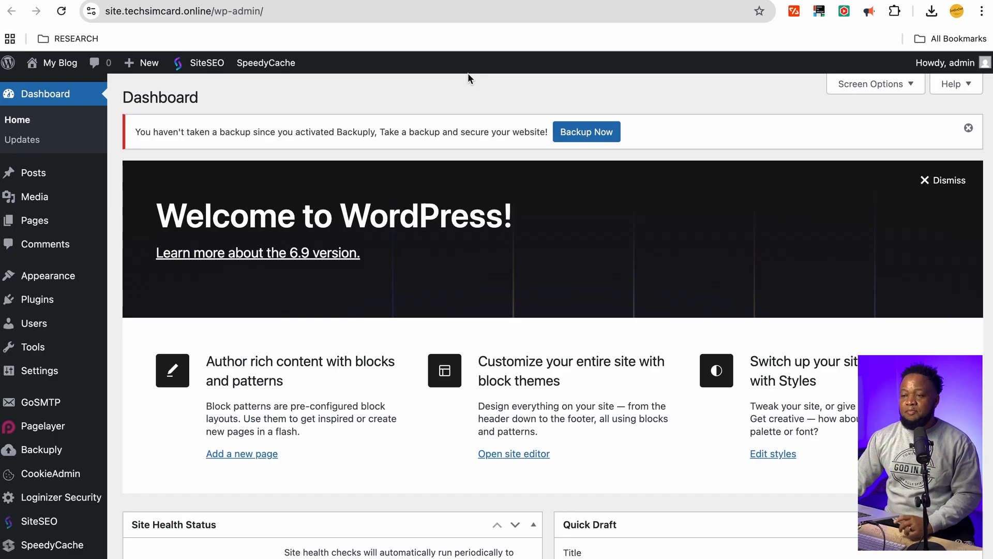
key(ctrl+Tab)
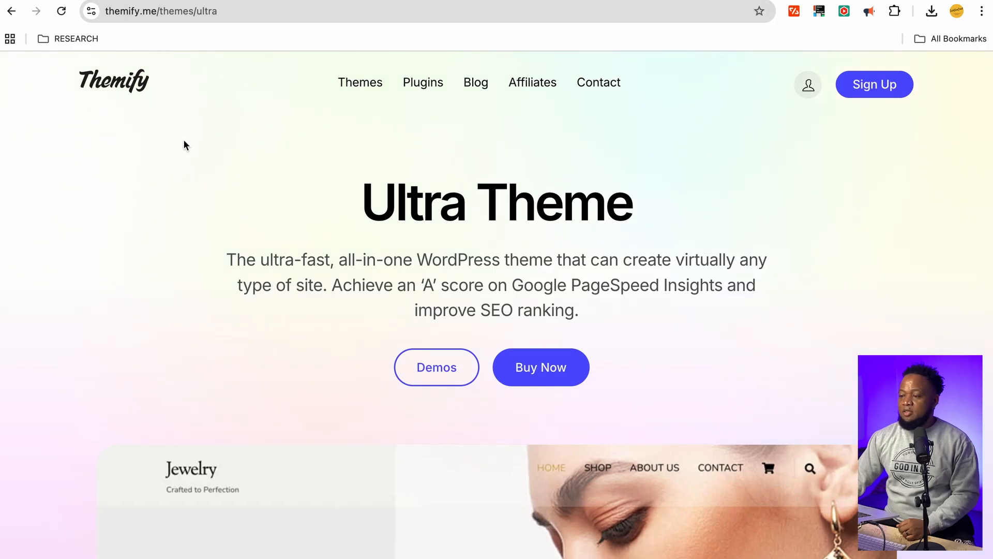
scroll(488, 211, down, 2)
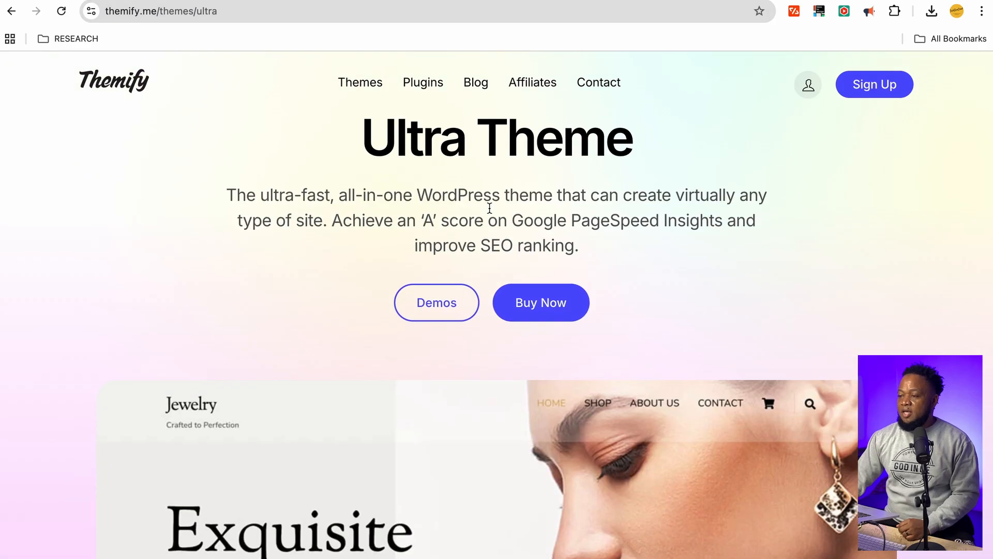
scroll(367, 217, up, 2)
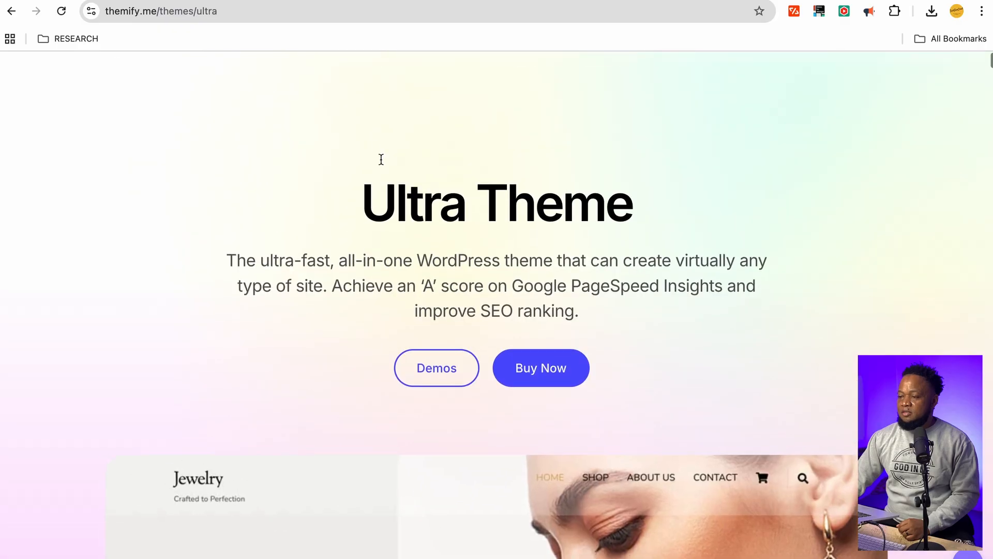
mouse_move(362, 85)
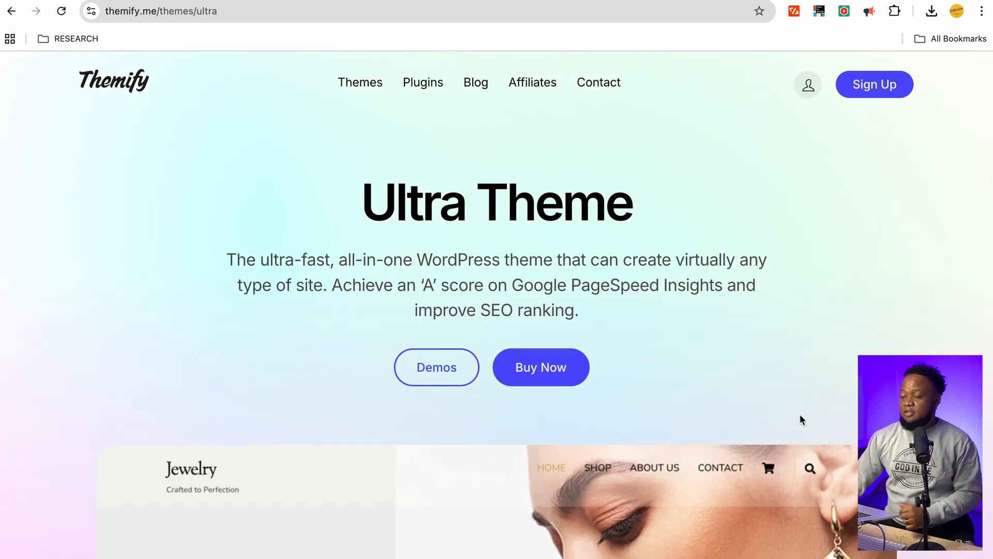
click(528, 368)
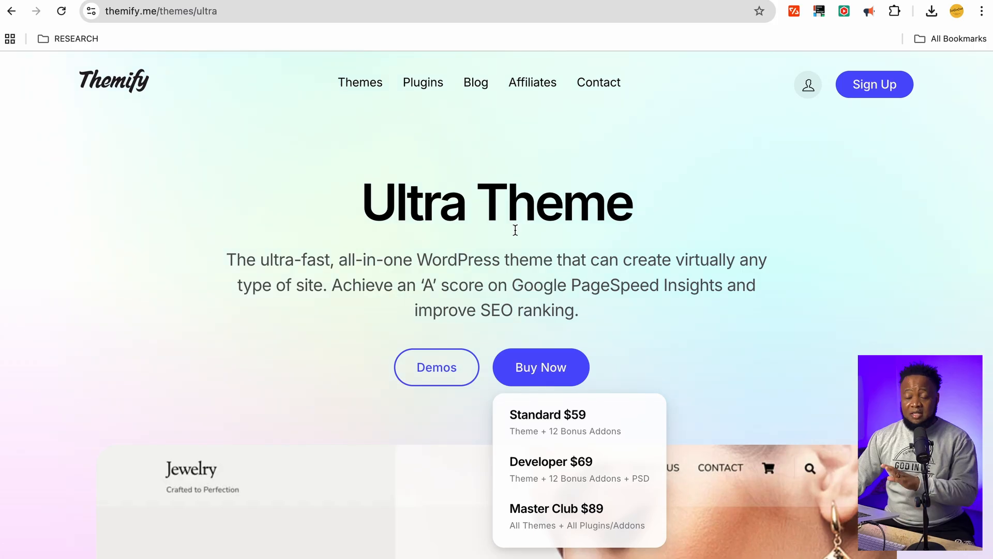
mouse_move(552, 477)
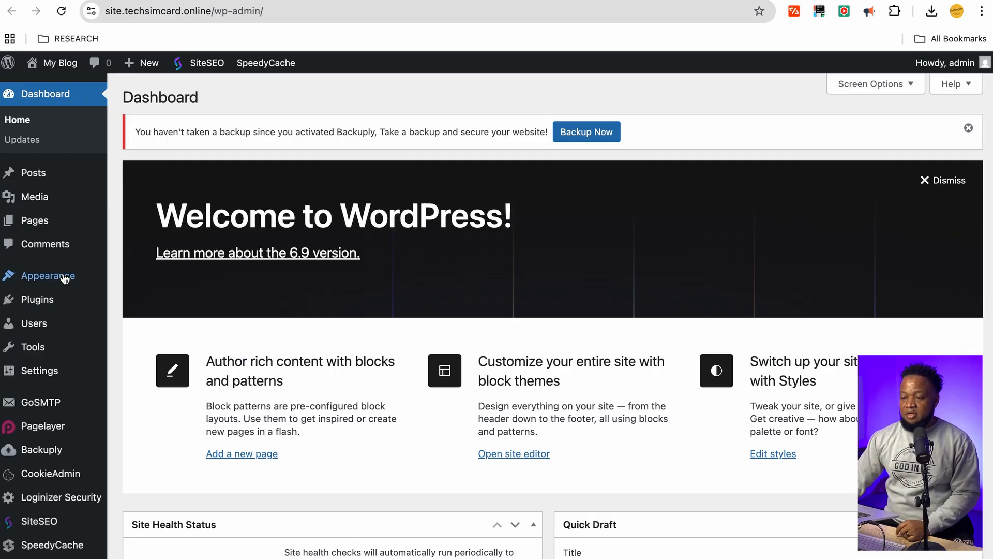
Go to Appearance > Themes and choose Add Theme
mouse_move(52, 280)
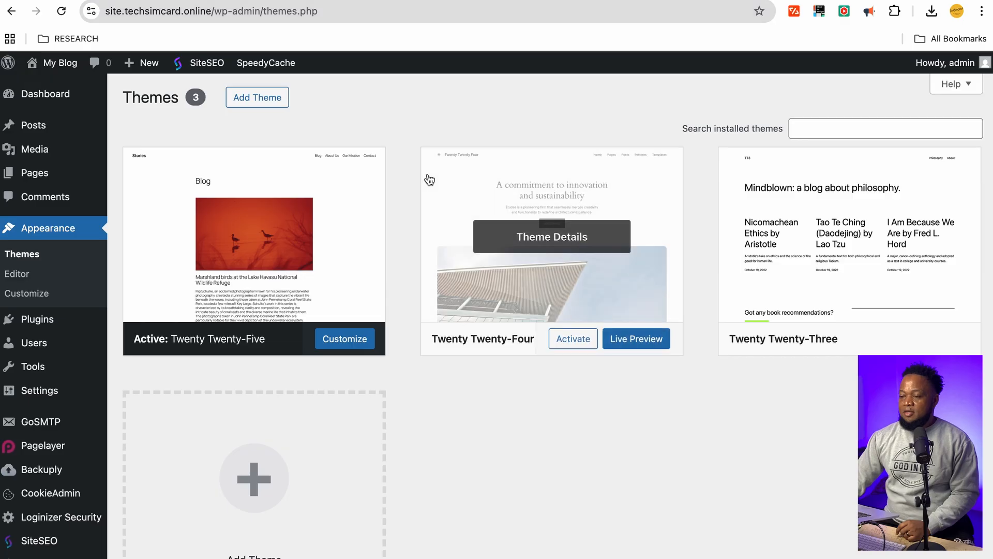
click(250, 101)
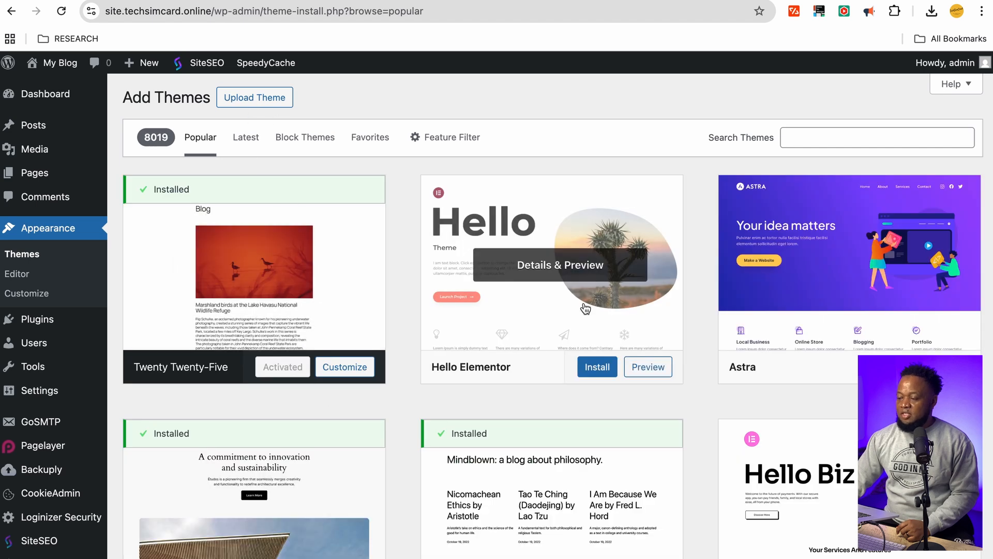
Upload themify-ultra.zip from Downloads and install it as a theme
click(244, 100)
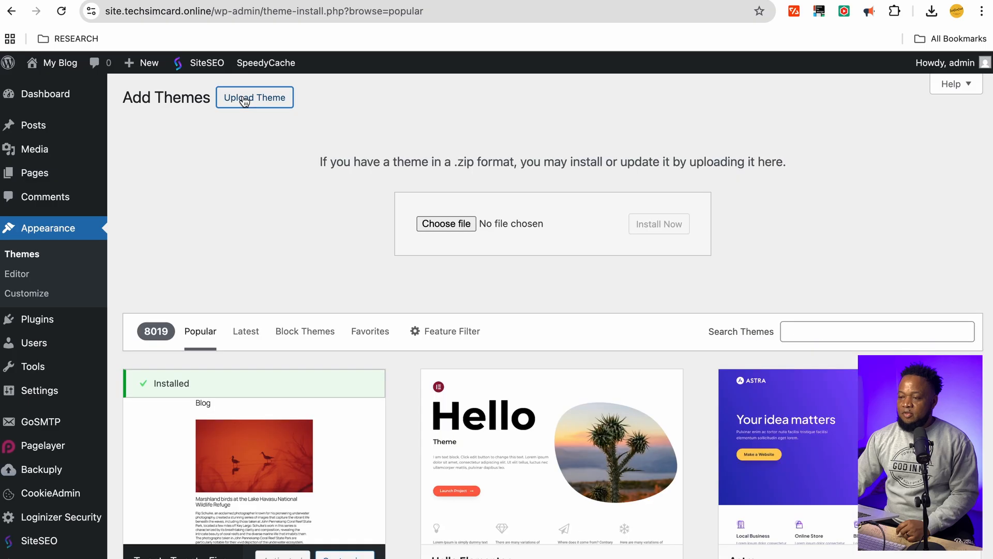
click(443, 223)
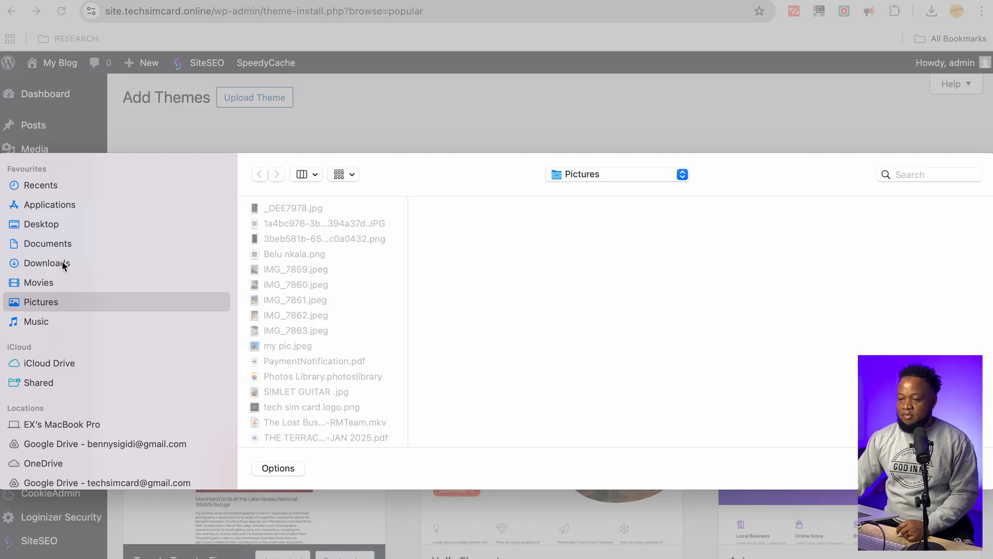
click(62, 264)
click(290, 255)
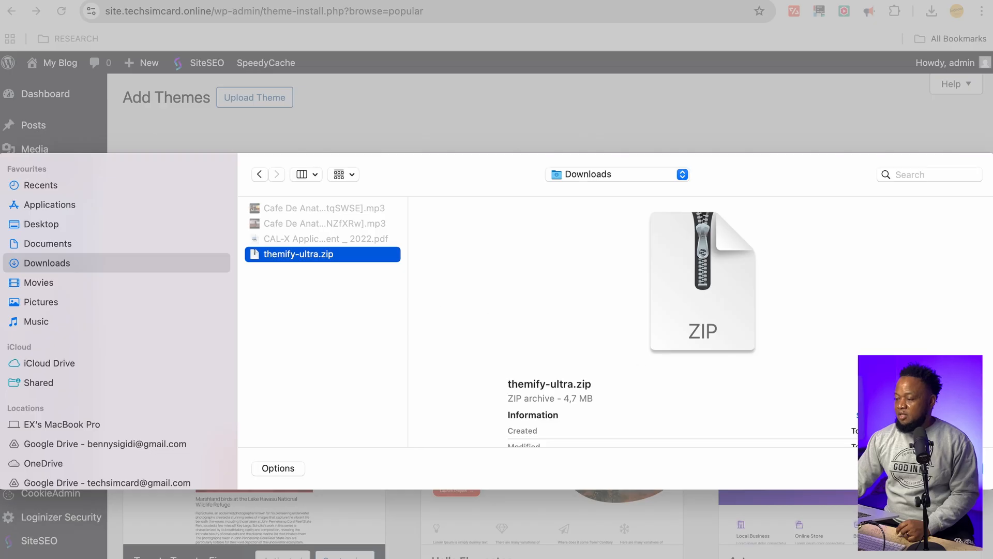
key(Return)
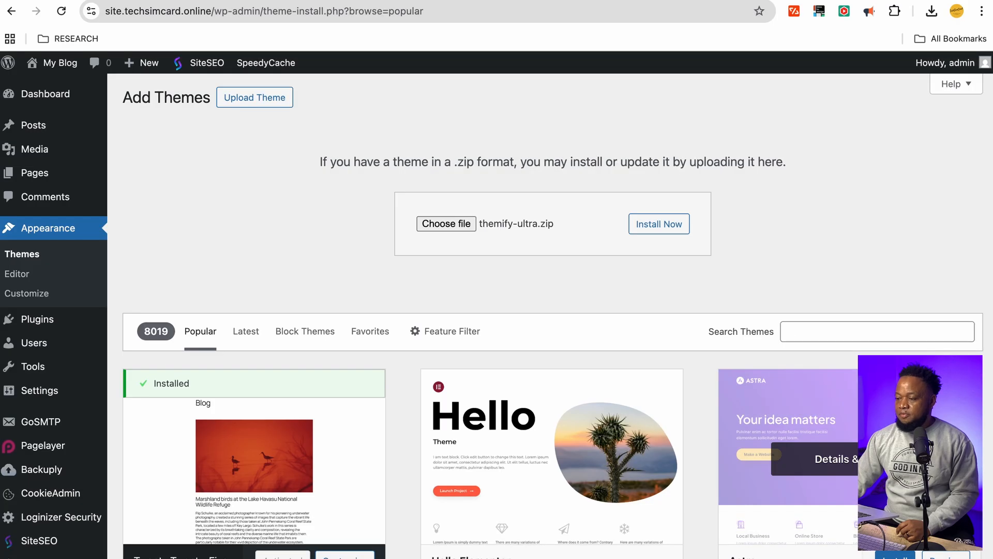
click(660, 227)
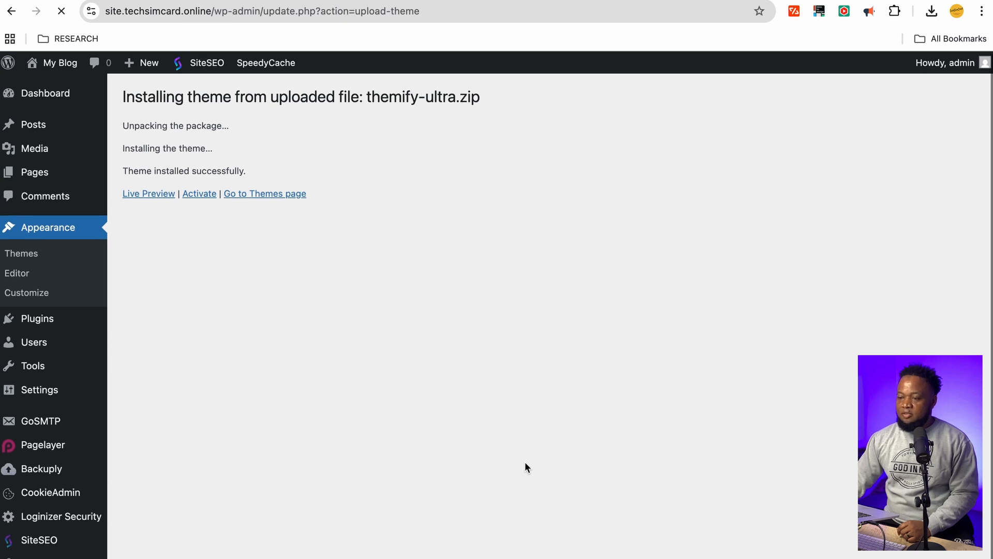
Activate Themify Ultra 8.0.7 and scroll to its Skins & Demos setup, with the Default skin checked
click(199, 194)
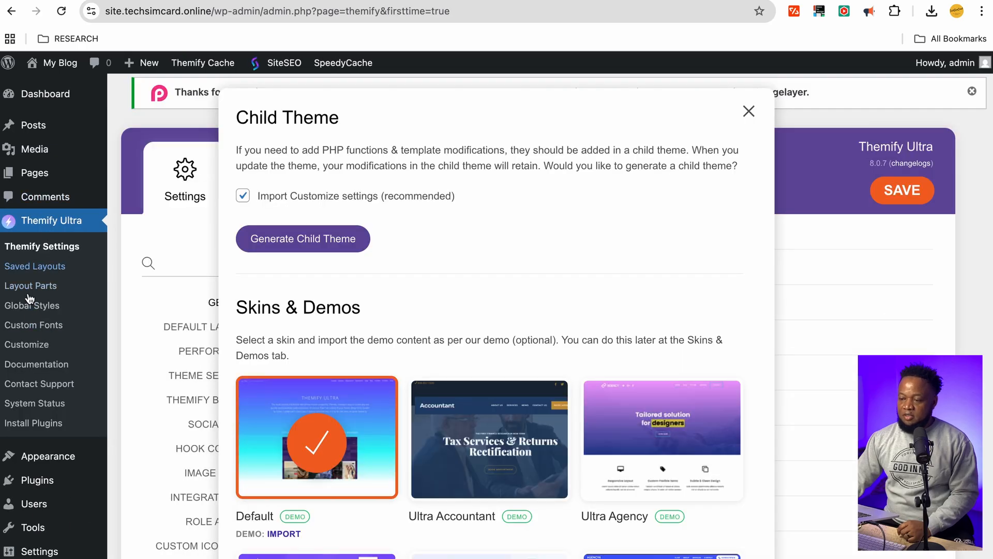
scroll(470, 200, down, 3)
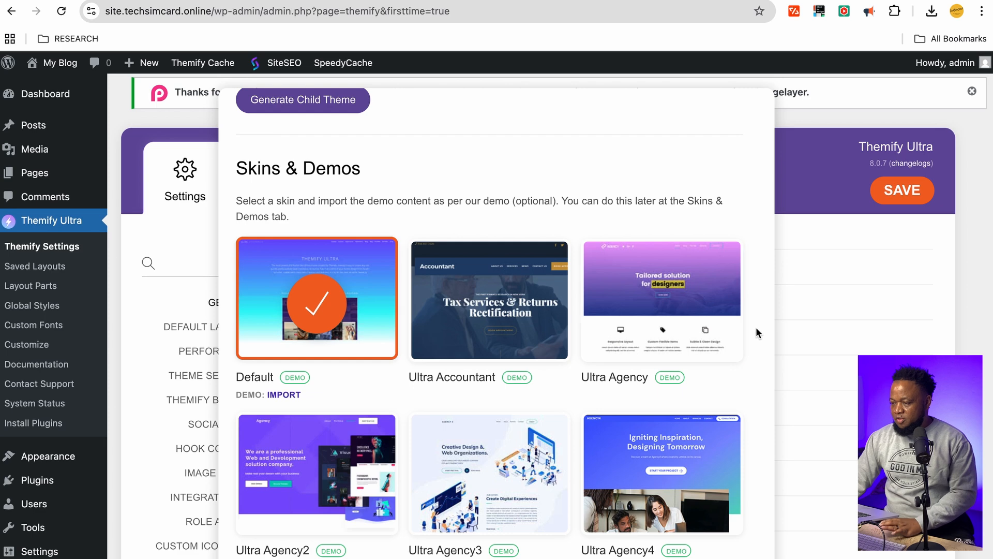
scroll(663, 326, down, 5)
scroll(662, 326, down, 8)
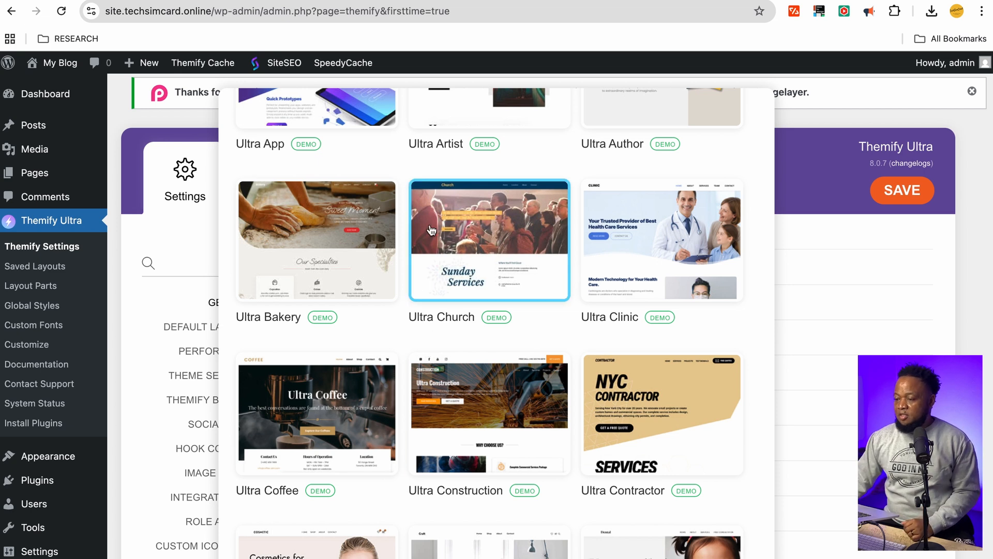
Choose the Ultra Church skin and import its demo without the suggested add-ons
click(478, 237)
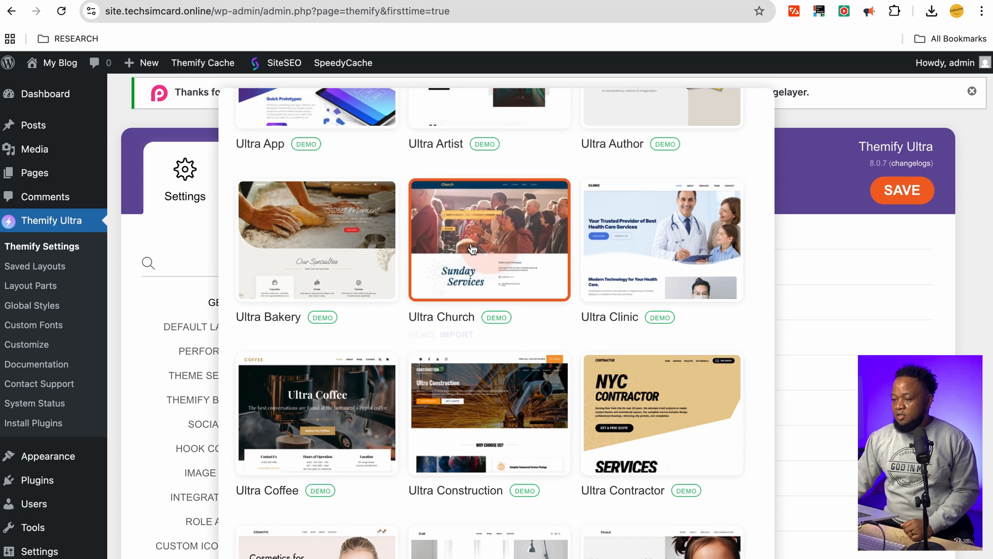
click(456, 335)
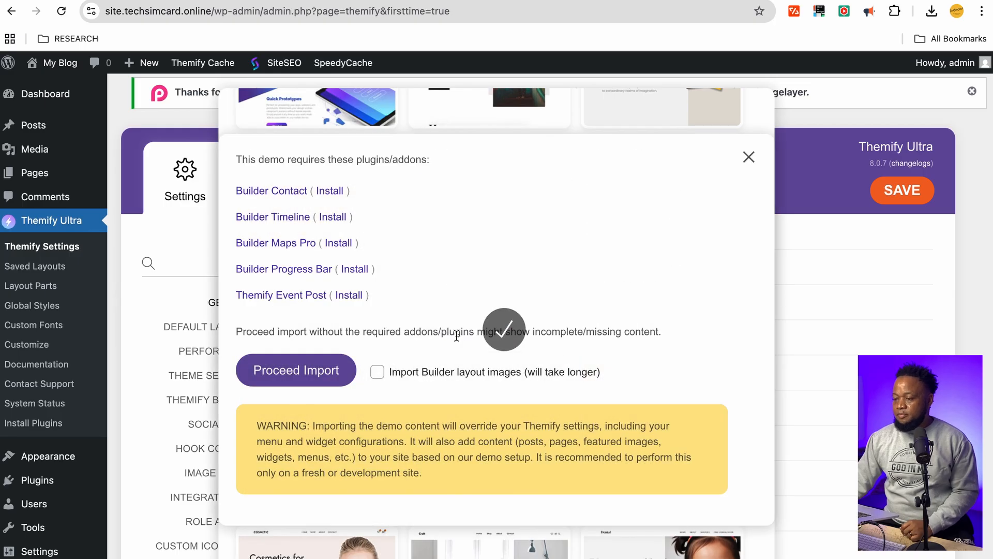
click(308, 375)
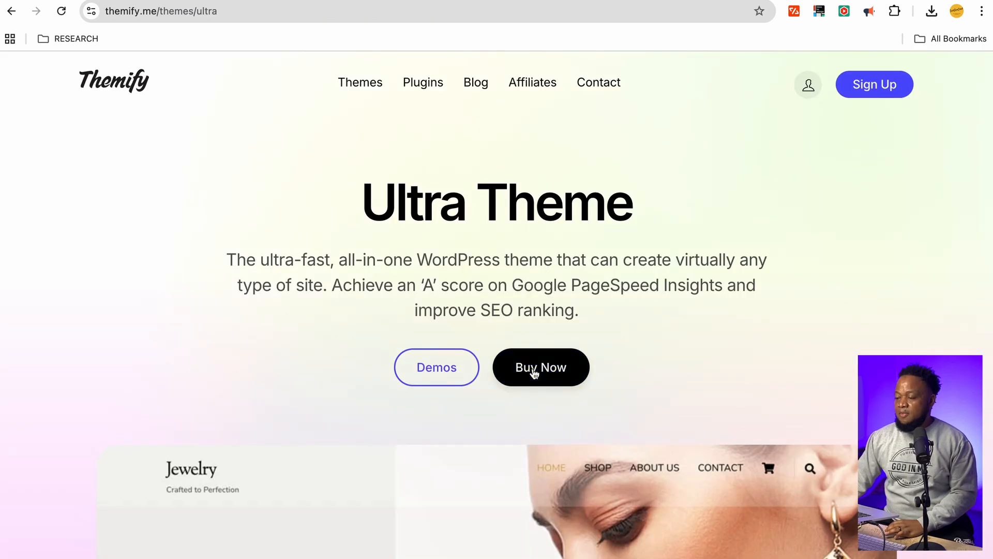
Look at the Ultra Theme Buy Now pricing, then return to the WordPress admin import tab
mouse_move(535, 373)
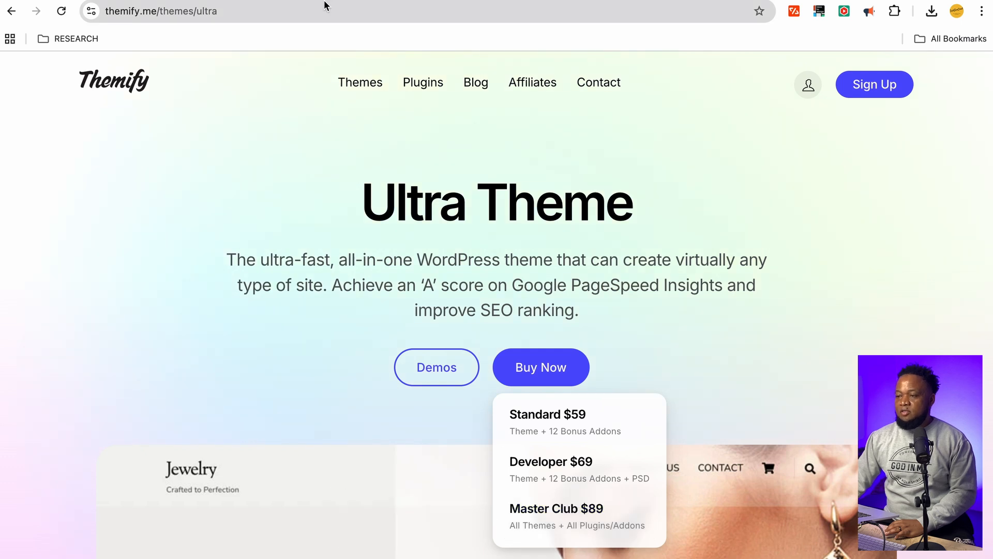
click(532, 1)
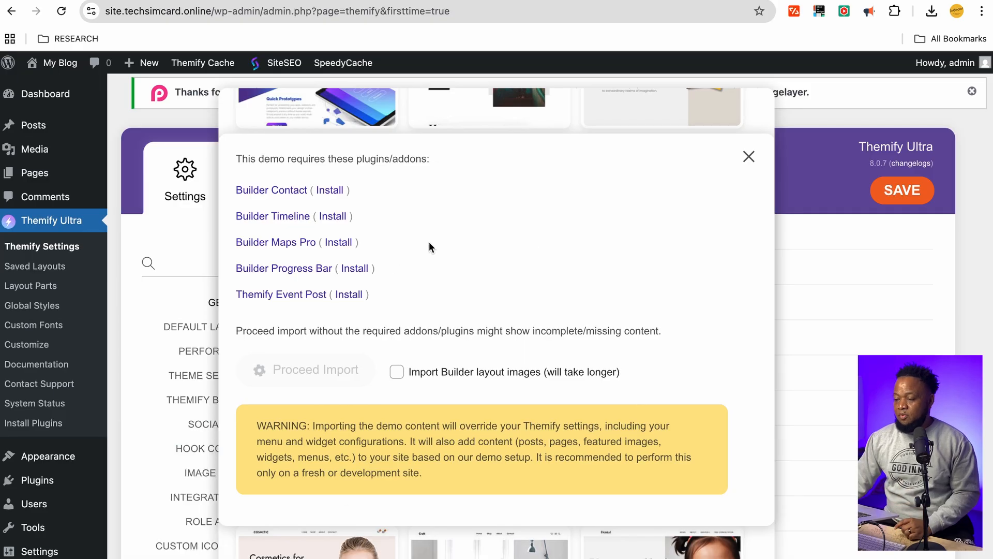
Scroll the admin page up and down while the Ultra Church demo import runs
scroll(517, 292, down, 3)
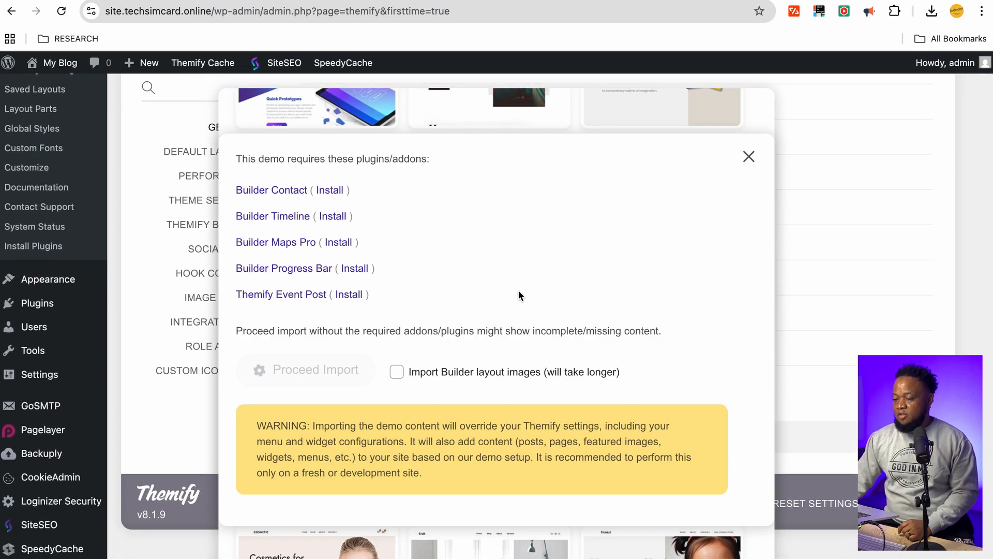
scroll(518, 291, up, 3)
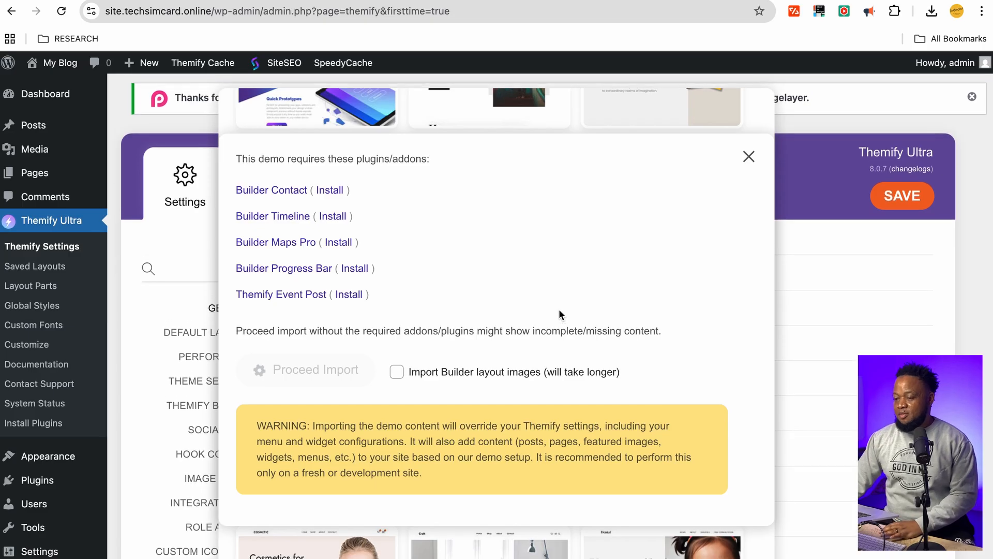
scroll(558, 308, down, 4)
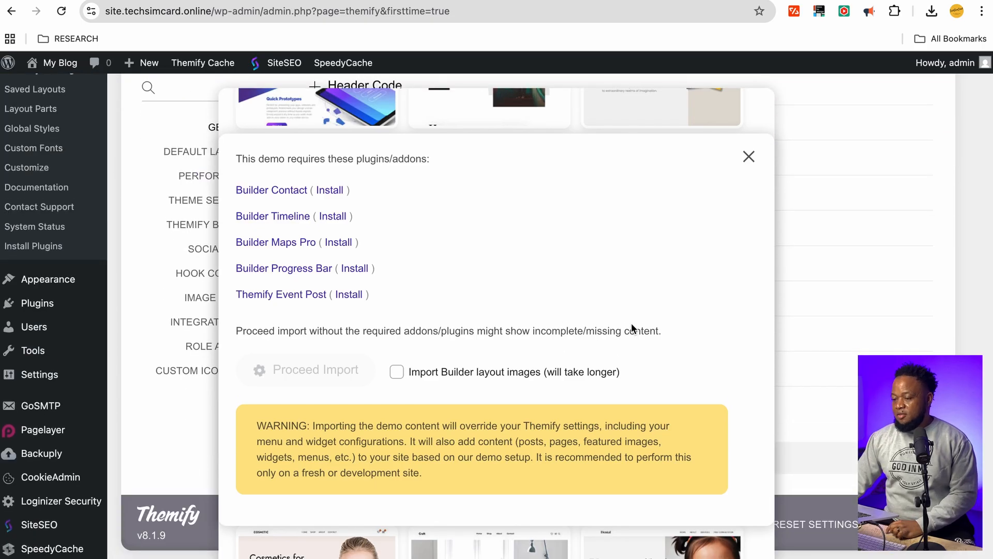
scroll(528, 336, down, 2)
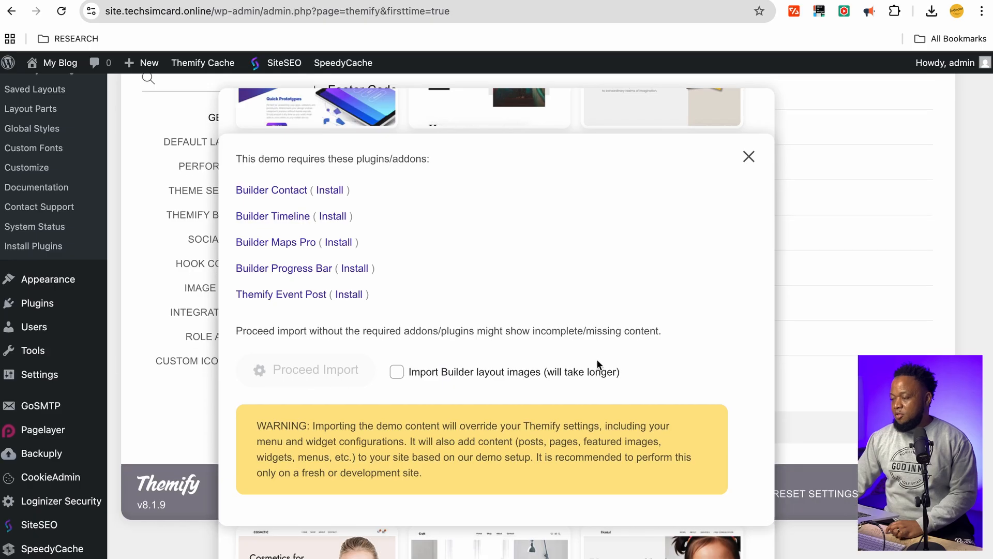
scroll(677, 237, up, 3)
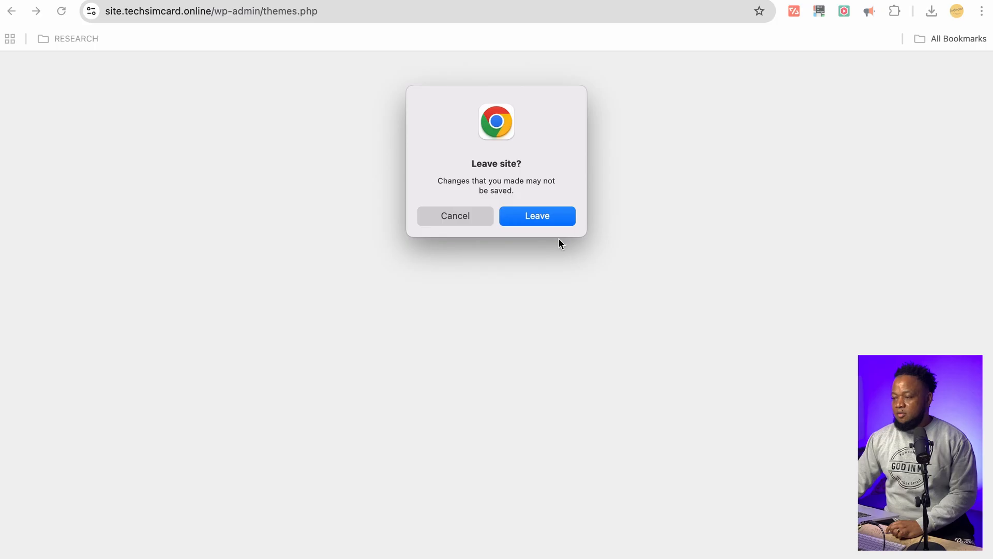
Confirm leaving the page and open My Blog's Visit Site link in a new tab
click(552, 217)
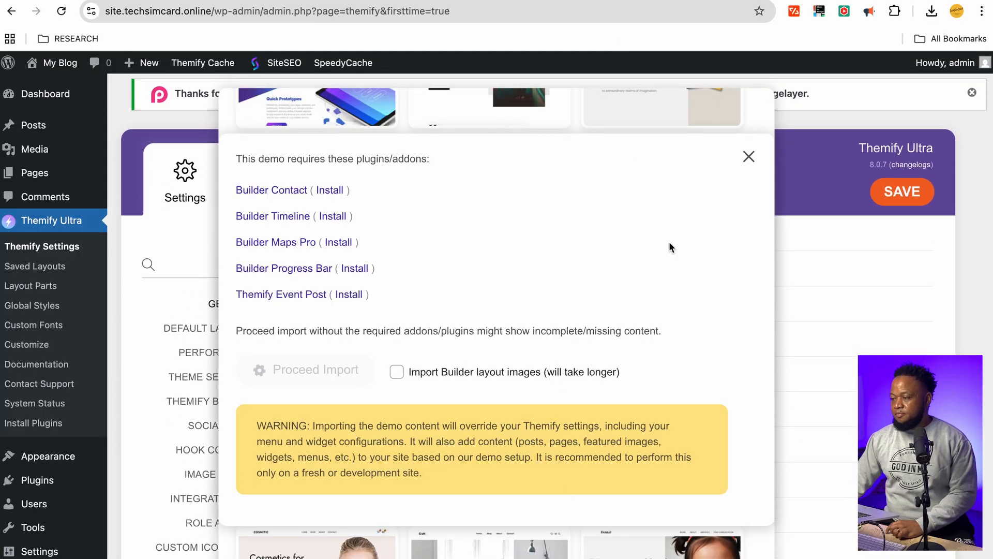
scroll(654, 253, down, 3)
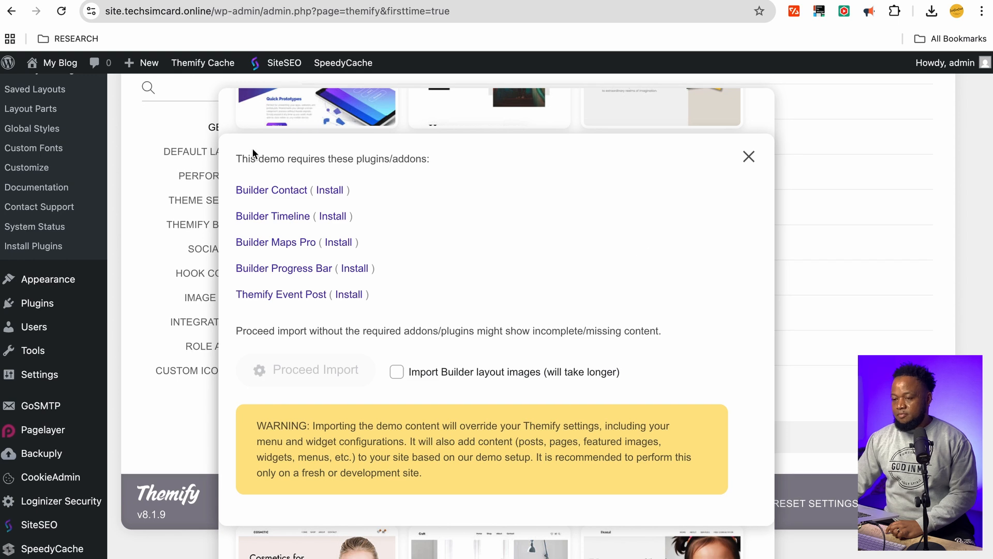
mouse_move(56, 62)
right_click(39, 87)
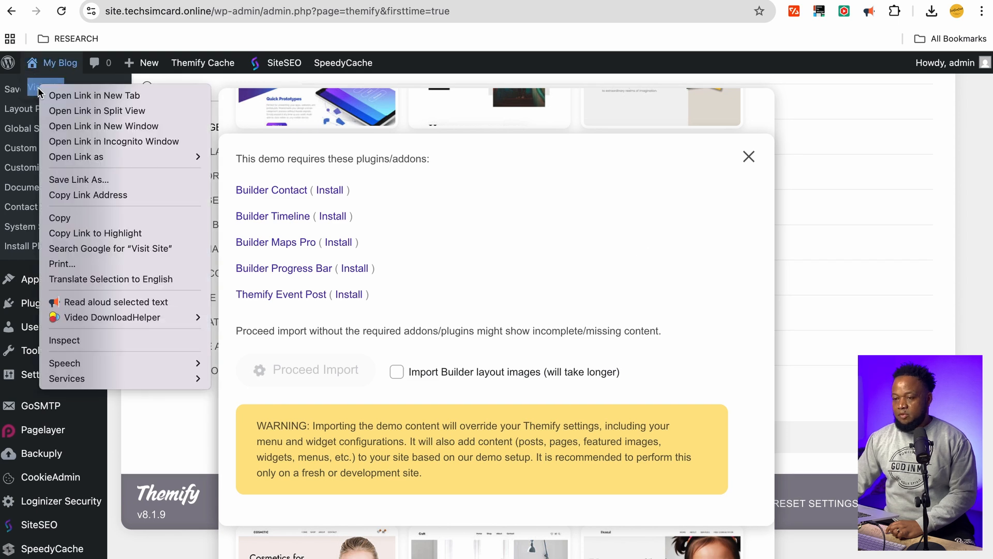
click(95, 96)
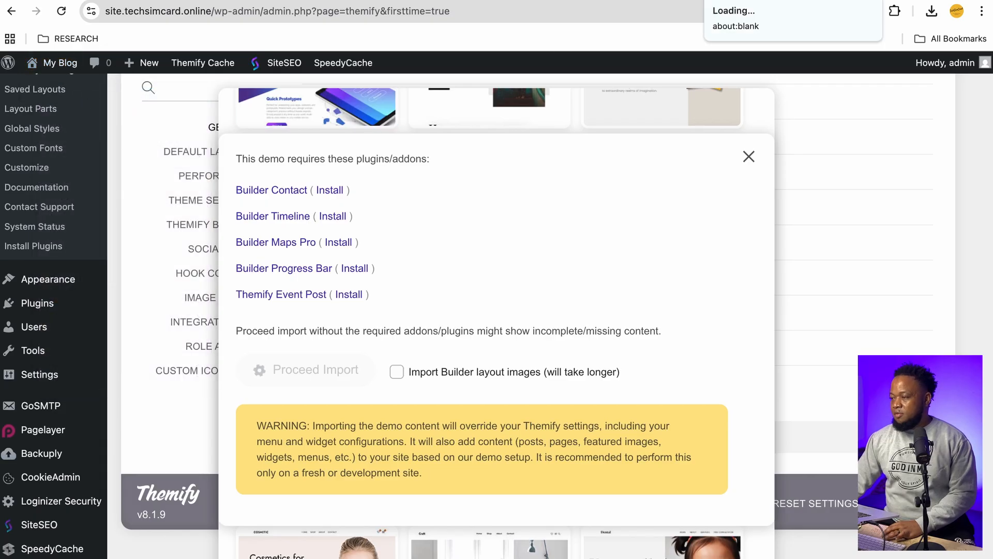
click(745, 1)
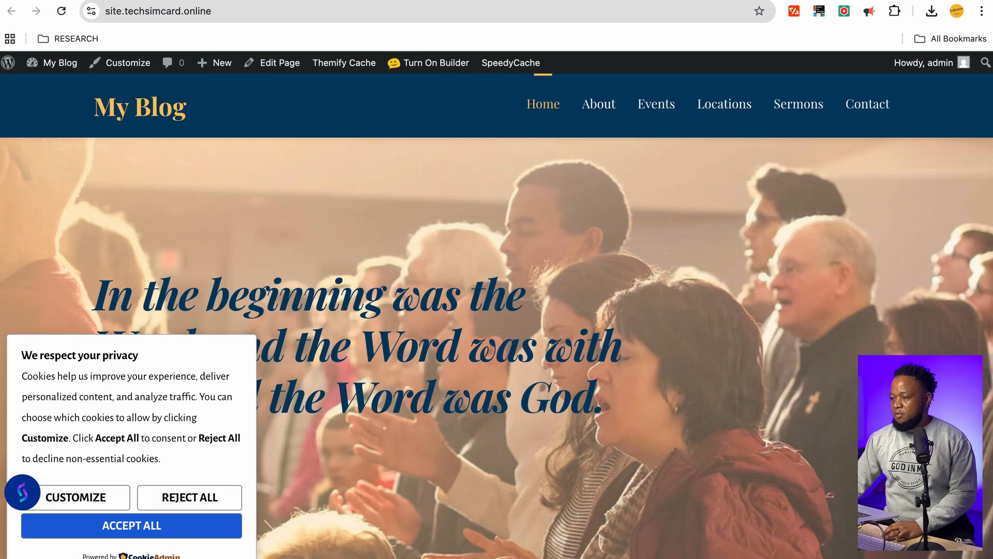
click(610, 1)
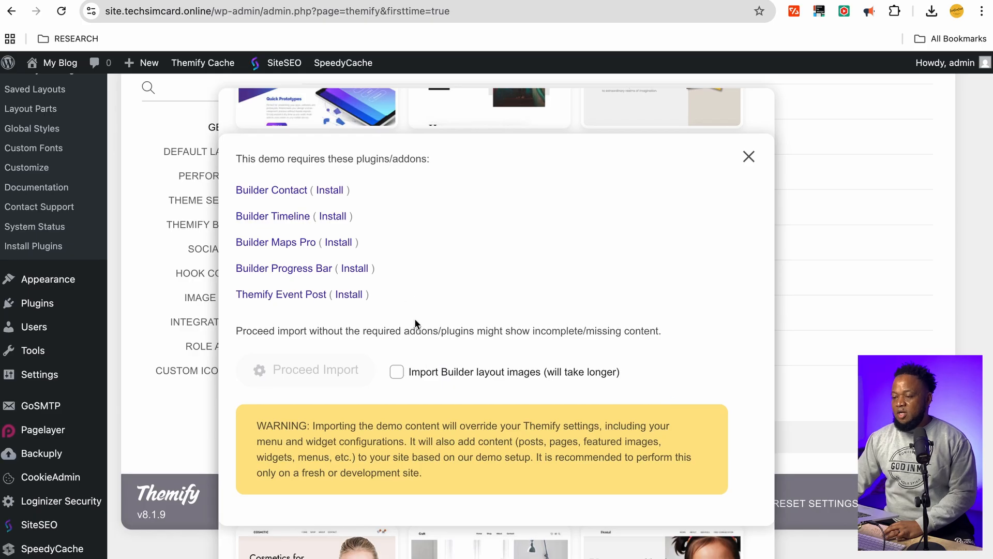
scroll(491, 267, up, 3)
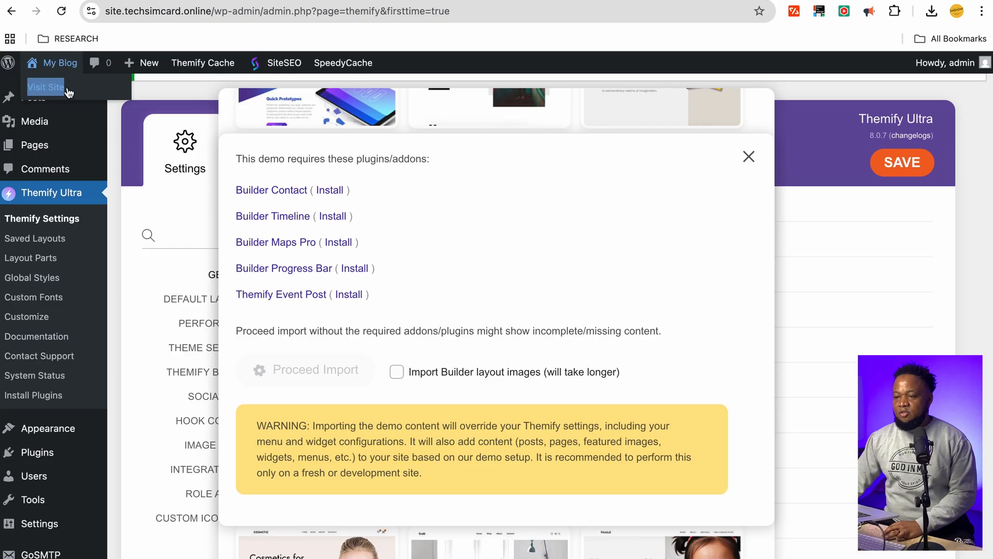
Reopen the live site in a new tab, reject all cookies, and scroll through the church homepage
mouse_move(55, 69)
right_click(43, 89)
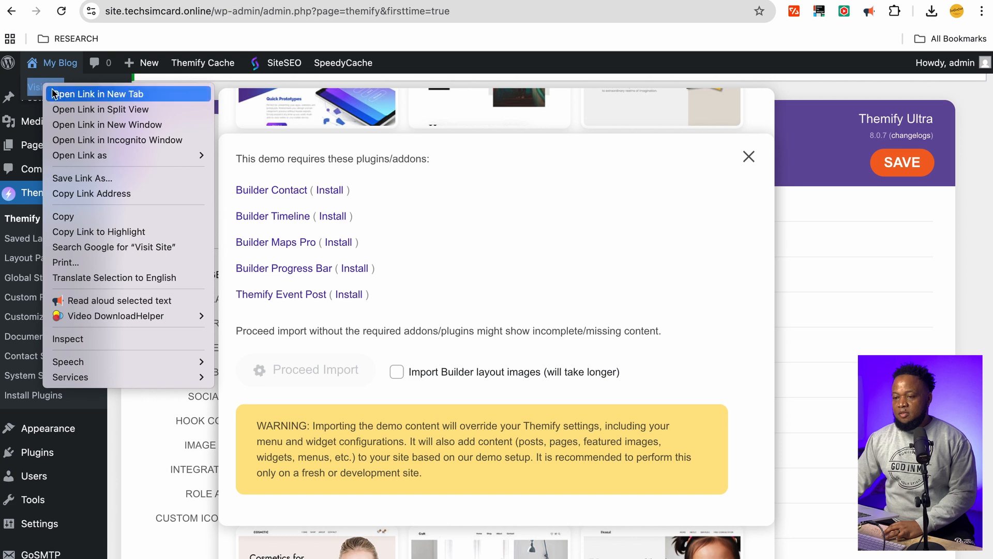
click(83, 95)
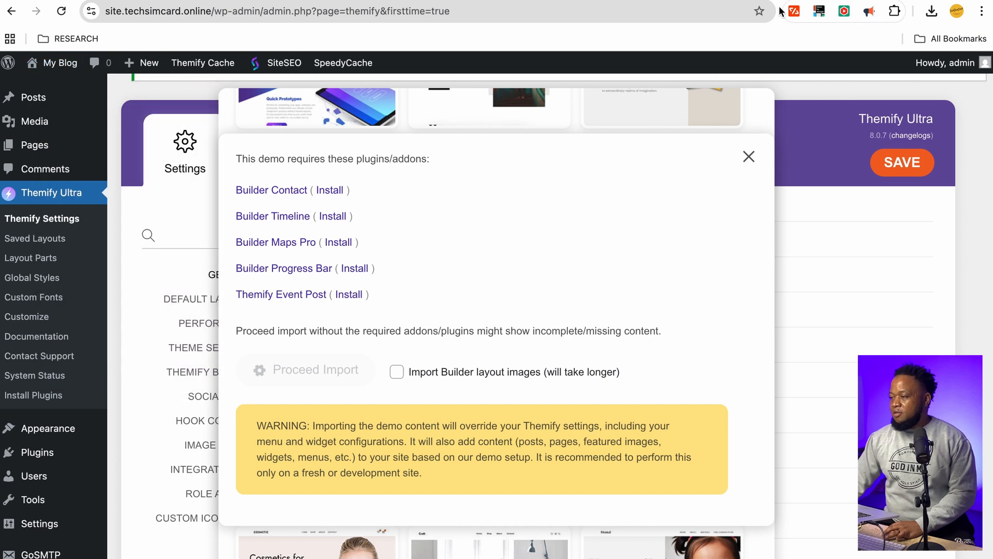
click(778, 0)
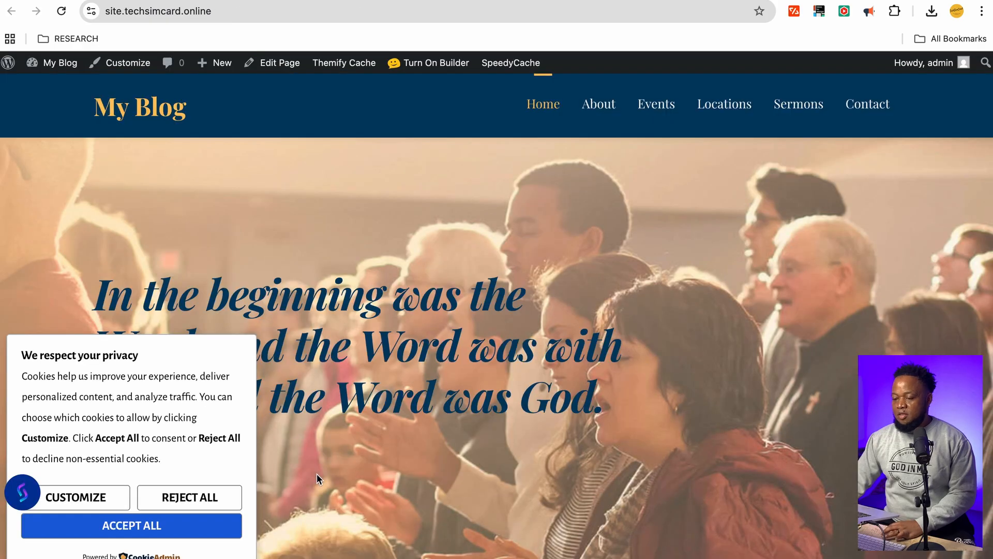
click(186, 502)
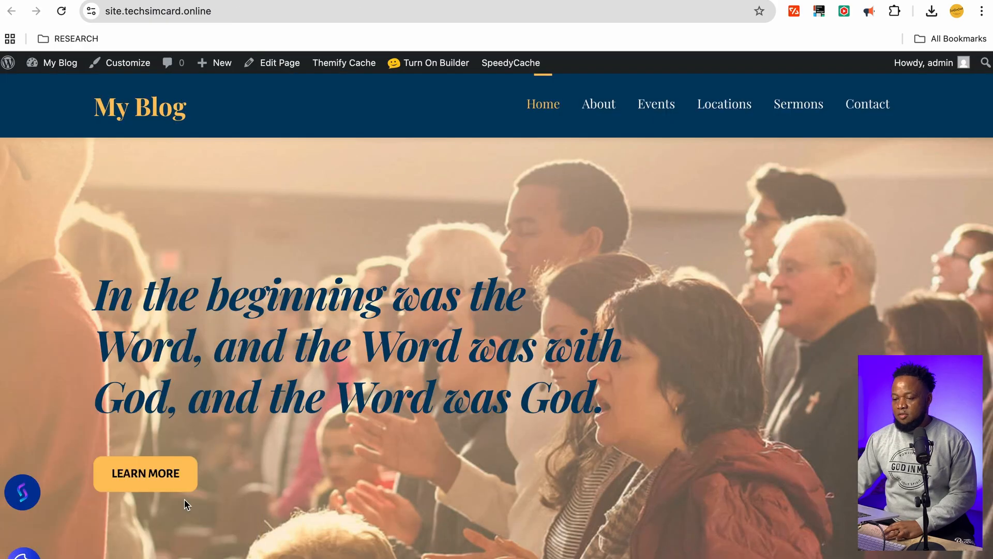
scroll(510, 473, down, 1)
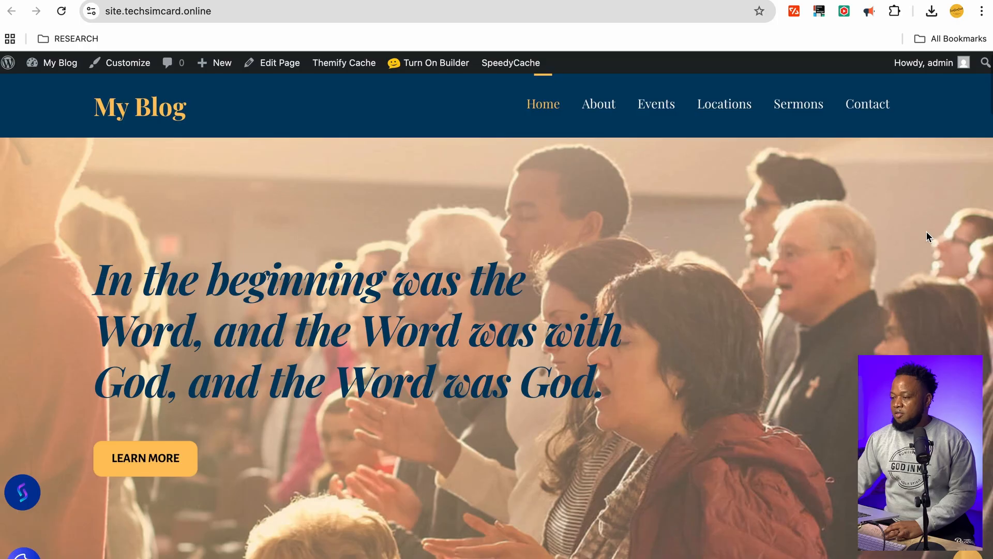
click(667, 0)
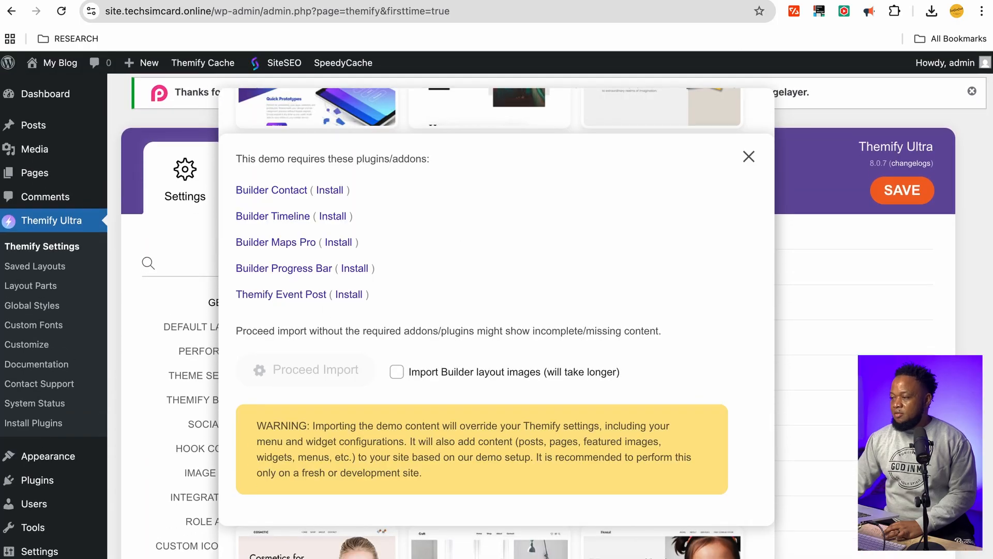
click(745, 0)
scroll(714, 355, down, 9)
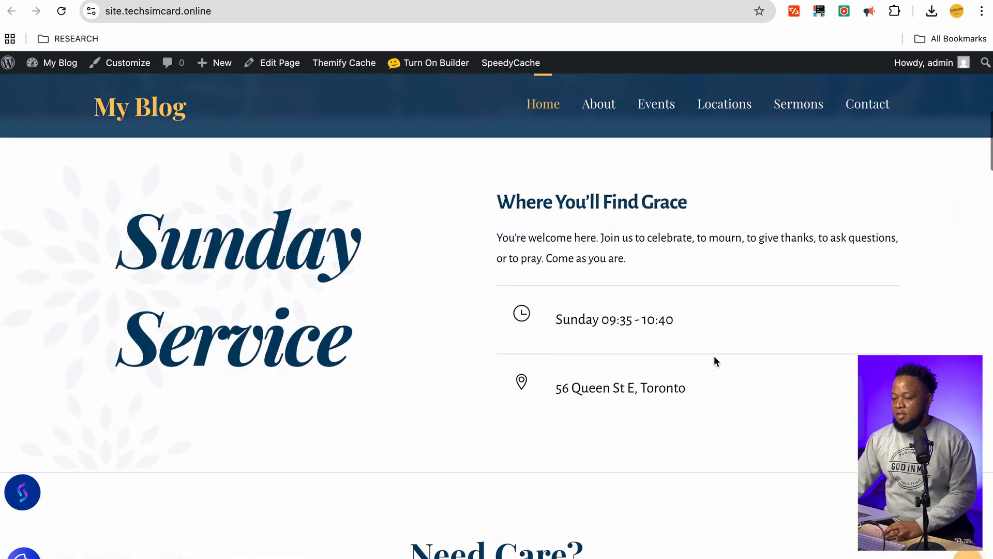
scroll(714, 355, down, 20)
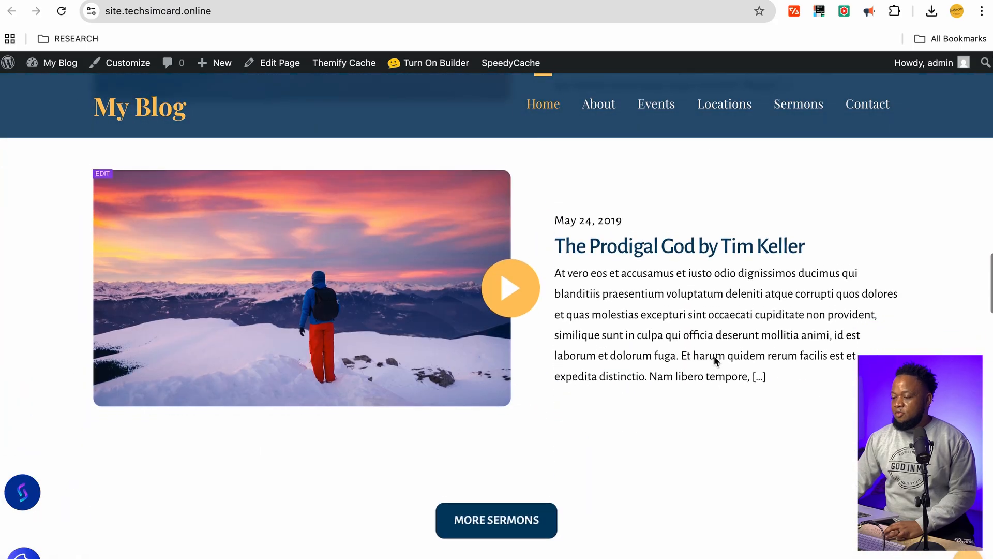
scroll(714, 355, up, 20)
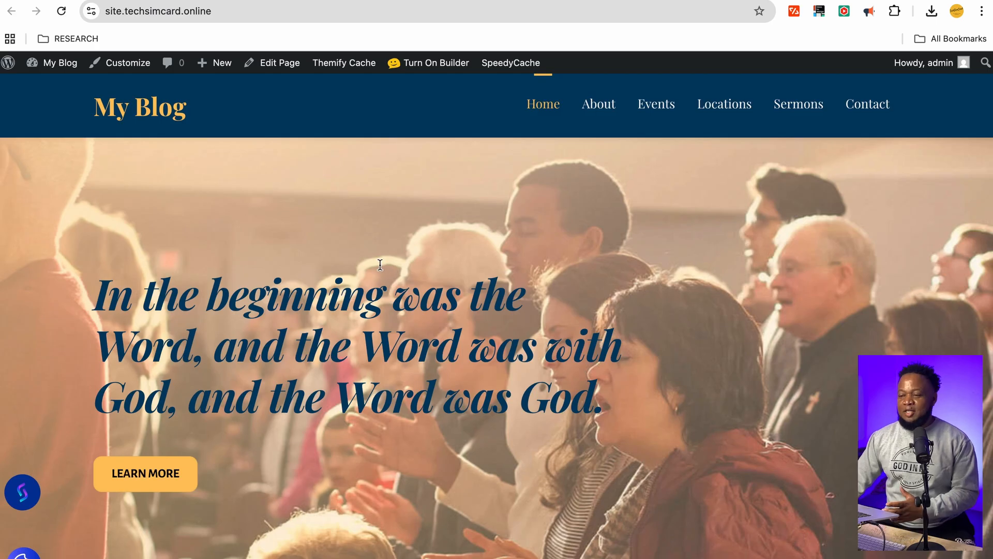
Turn on Themify Builder and change the hero's LEARN MORE button text to PRAYER REQUEST
click(436, 67)
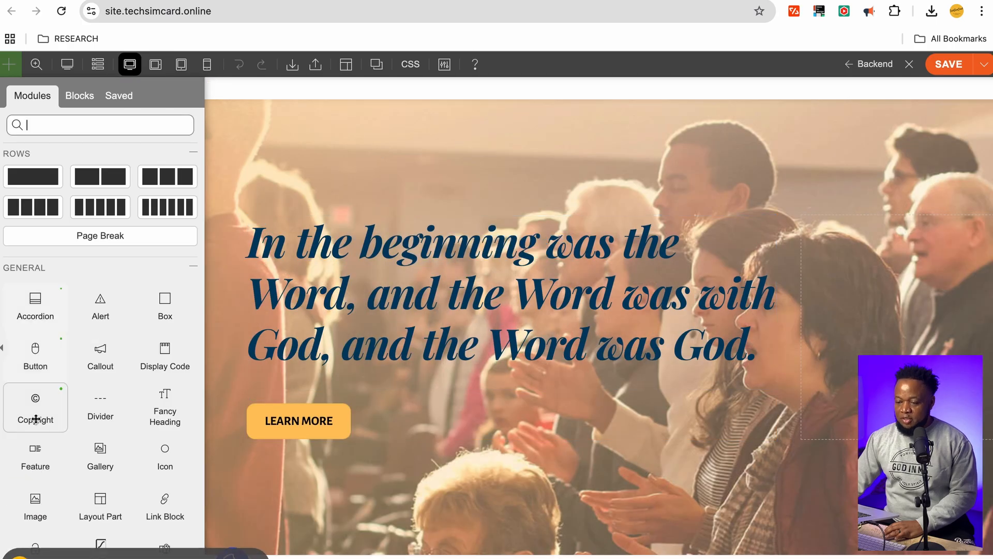
drag(35, 419, 687, 246)
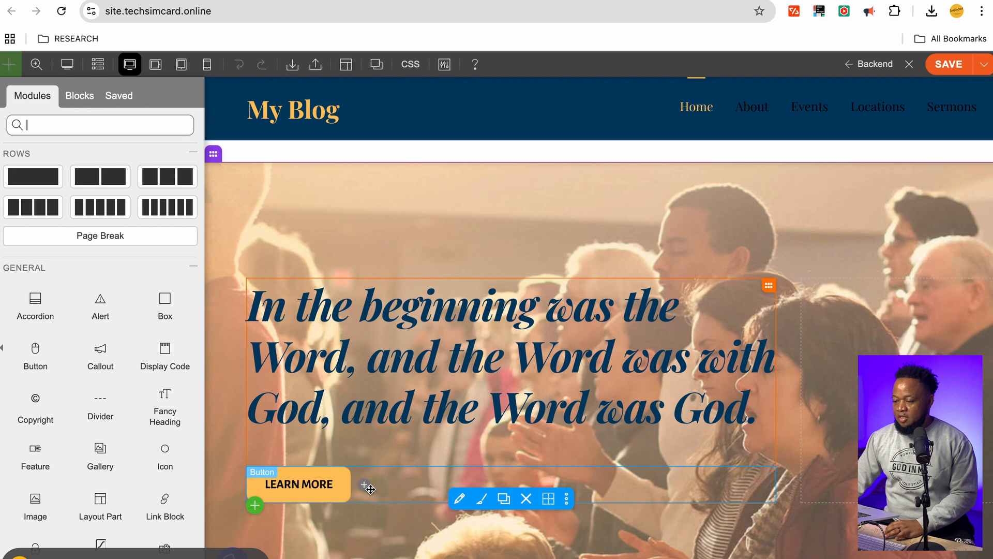
click(459, 501)
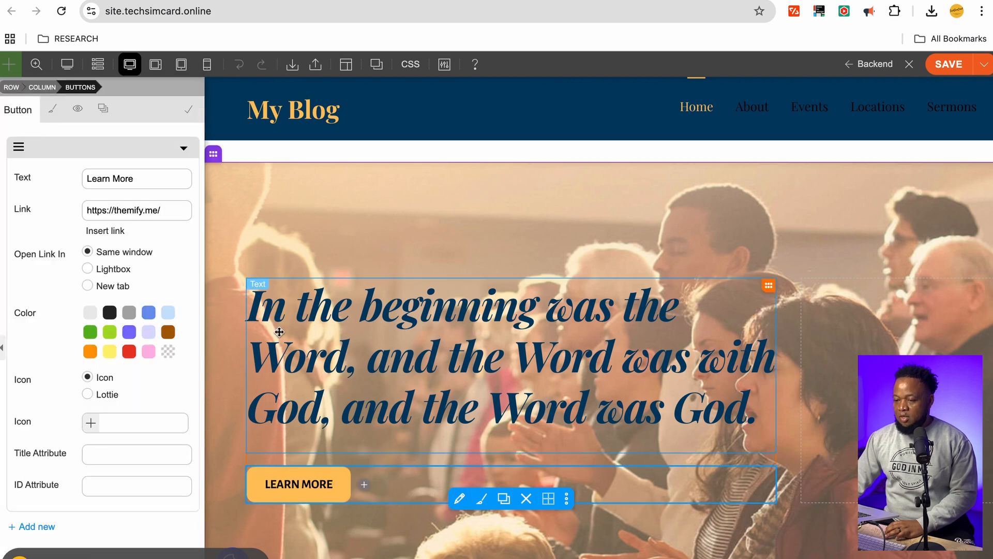
triple_click(141, 179)
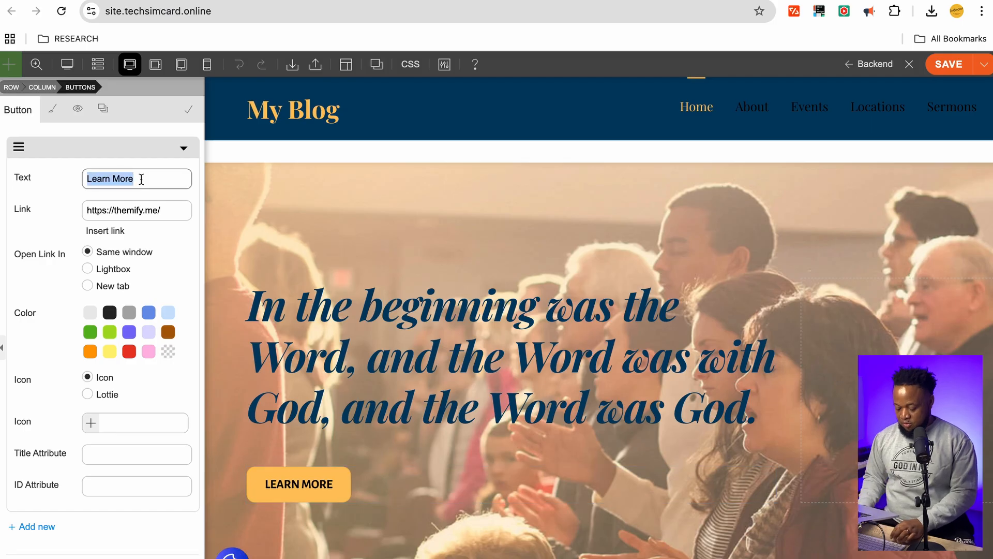
text(PRAYE)
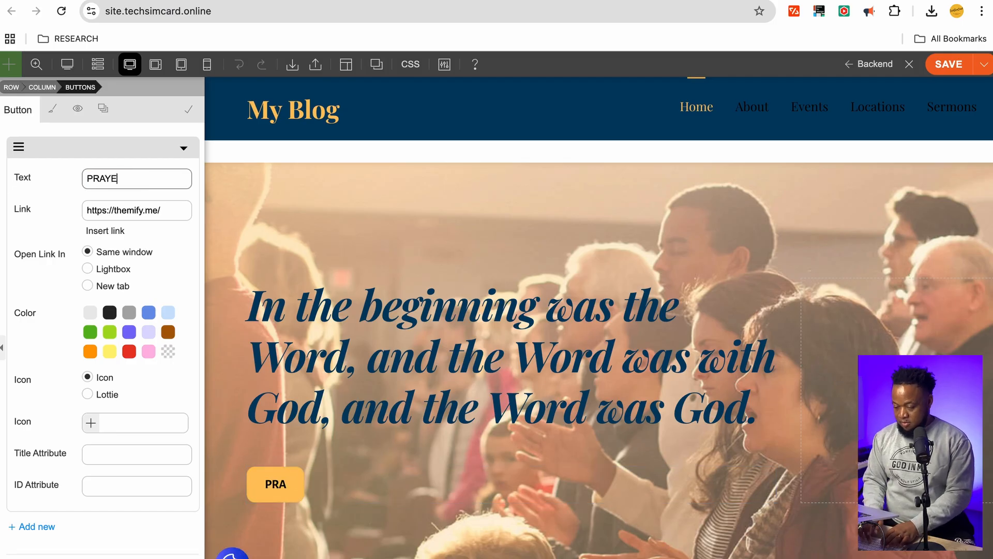
text(R REQUEST)
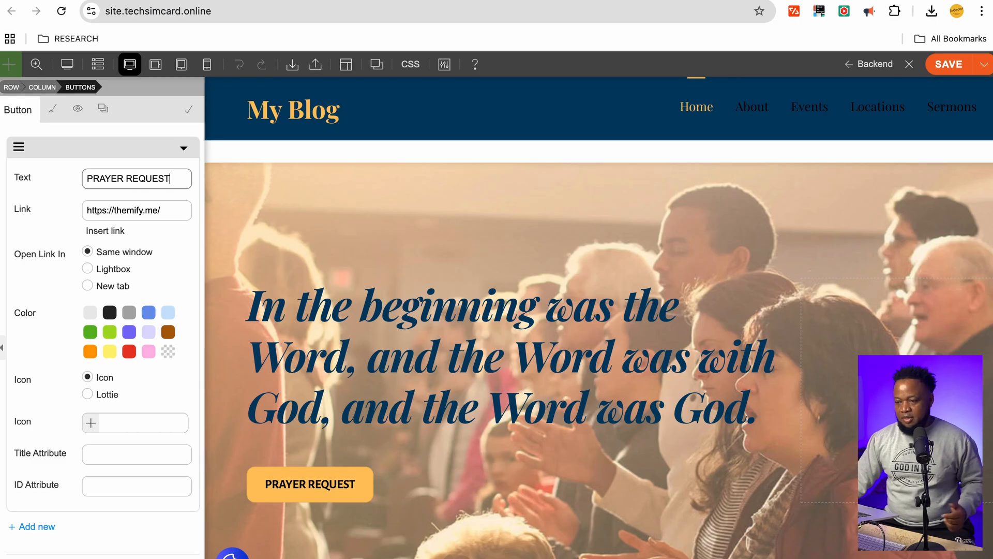
triple_click(172, 209)
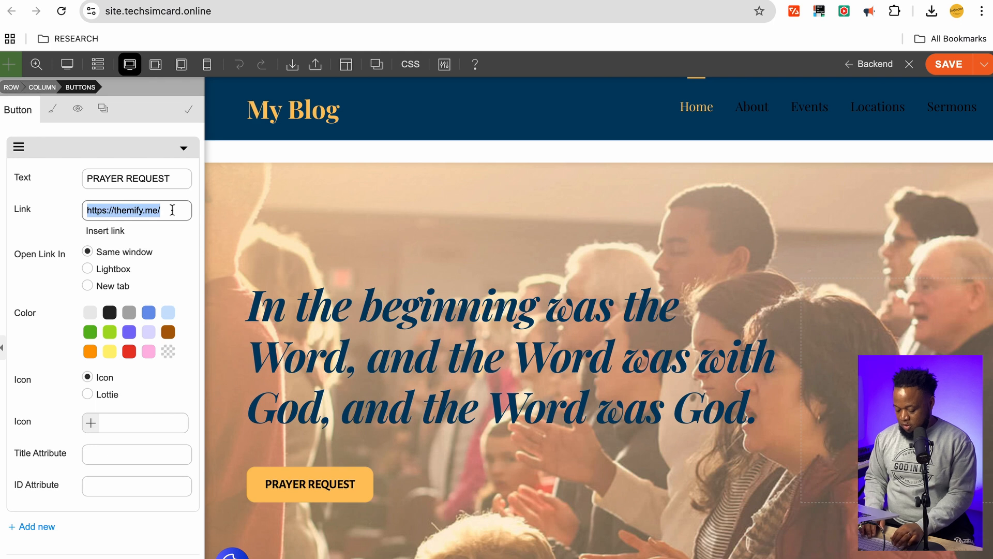
Set the button's link to a mailto: address with the church's contact e-mail, then open a new tab
text(mail)
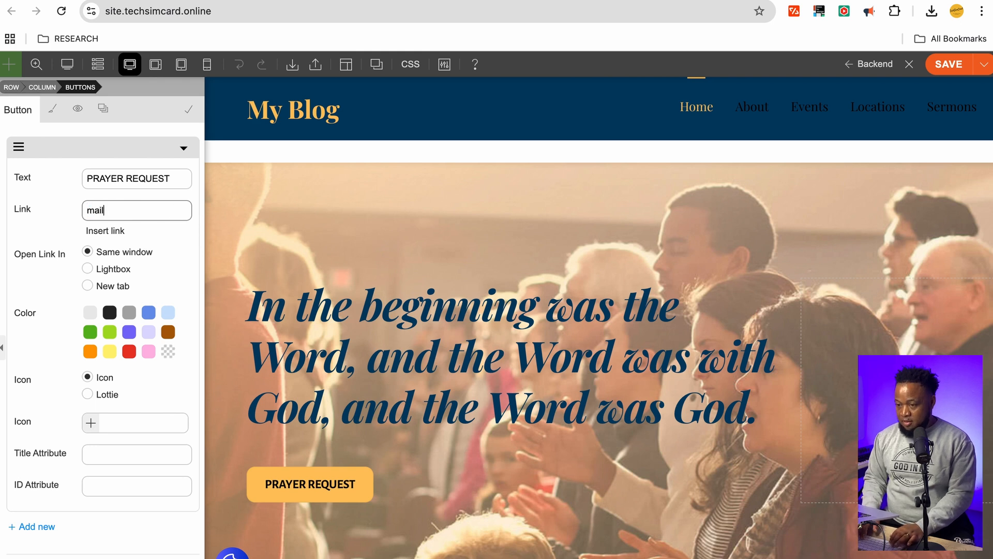
text(to)
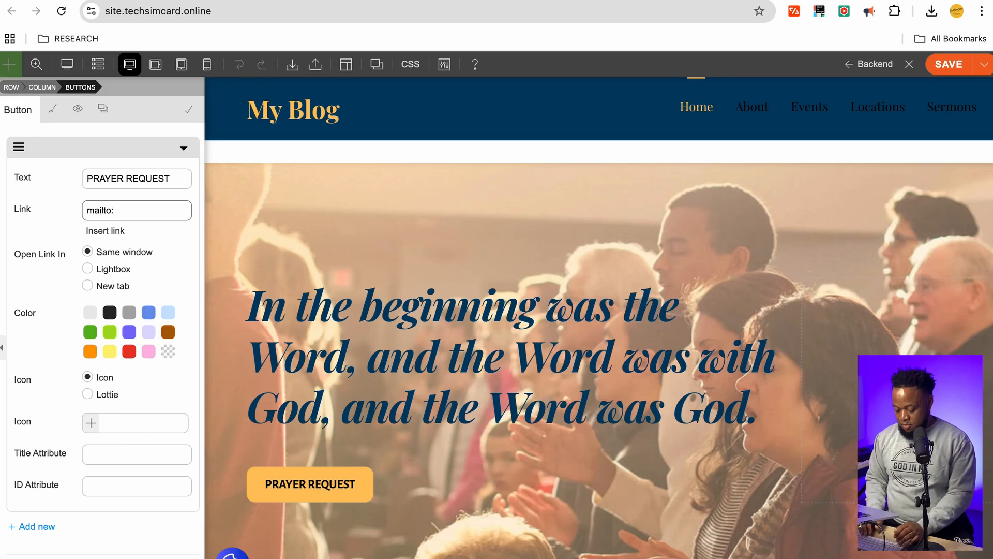
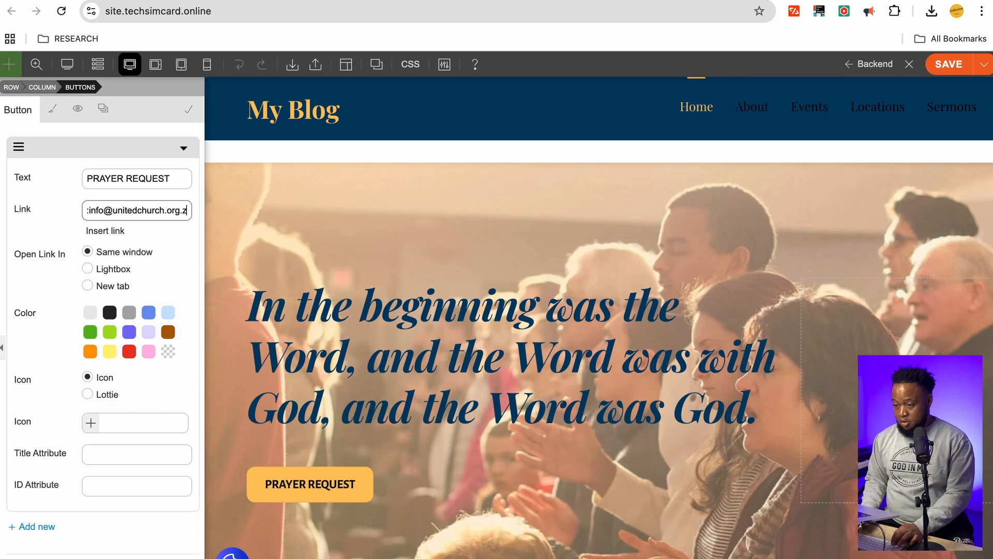
click(67, 177)
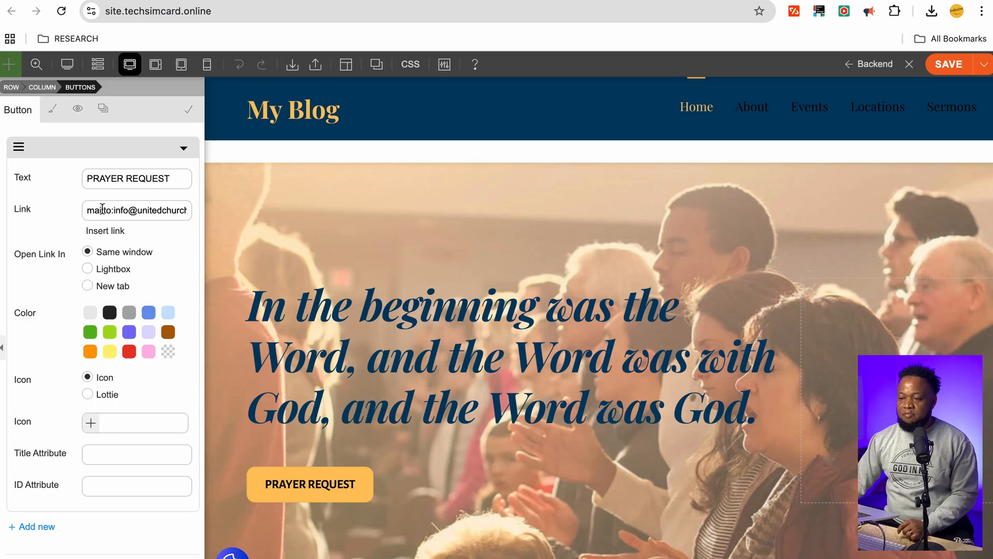
drag(111, 210, 78, 212)
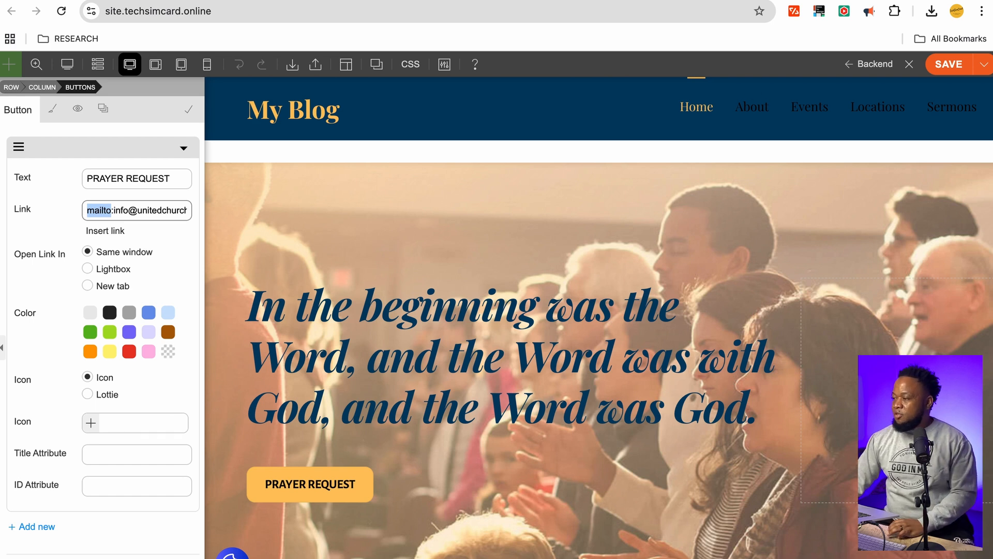
key(ctrl+t)
right_click(251, 132)
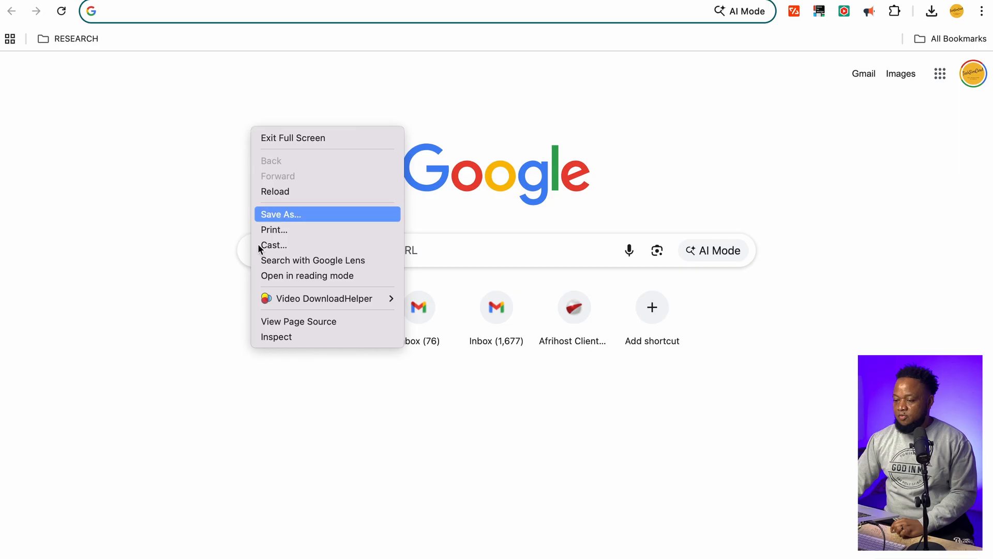
Choose Inspect to open developer tools on the new tab page
click(285, 339)
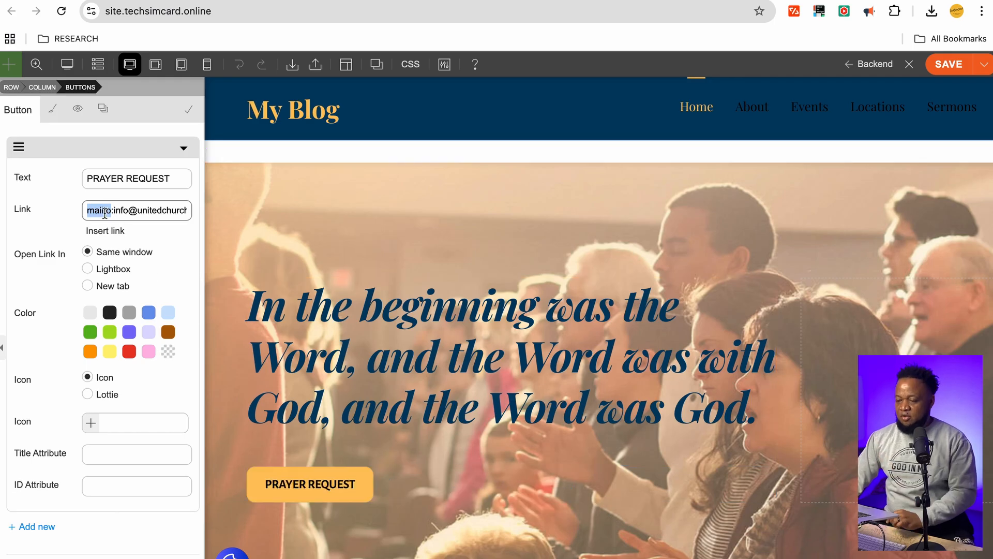
Save the Themify Builder changes and reload the live homepage
click(949, 64)
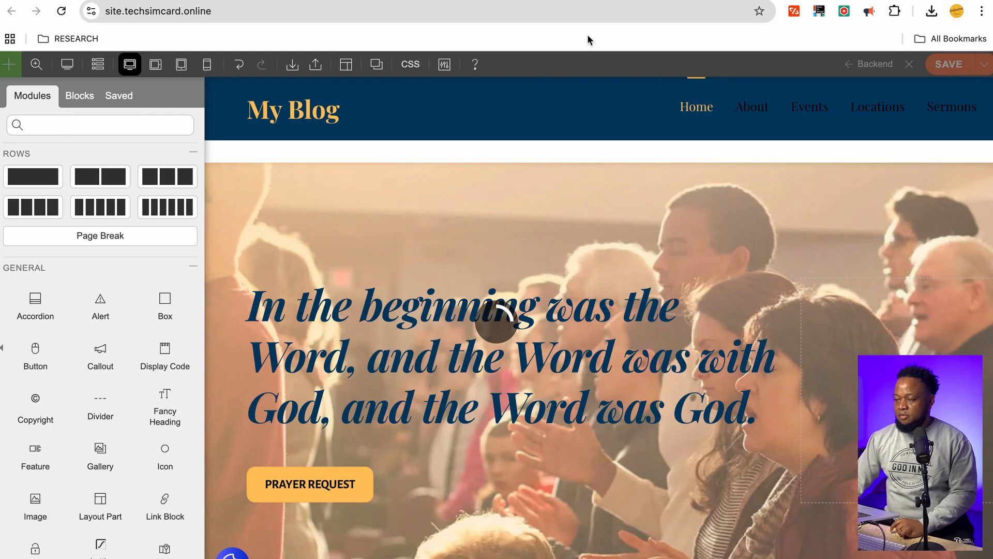
click(501, 19)
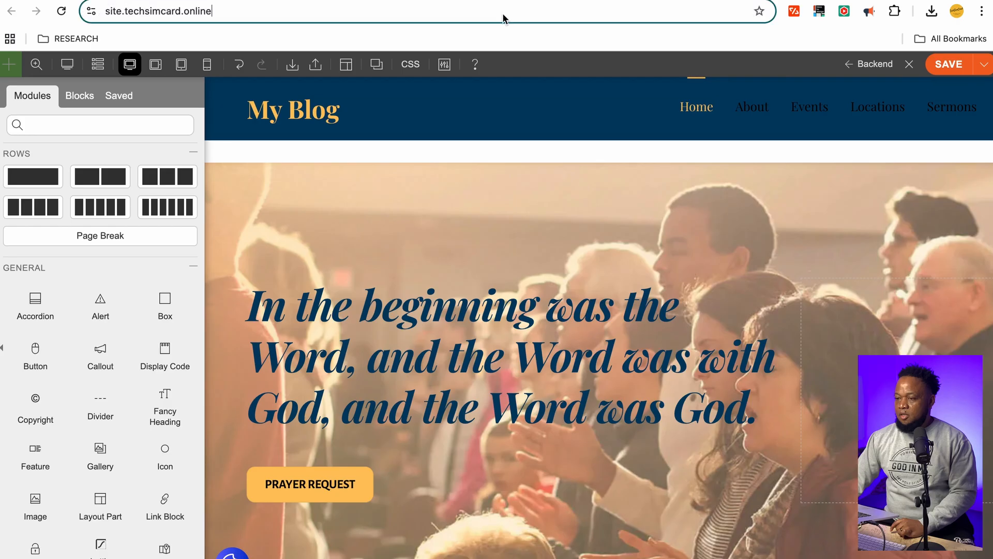
key(Return)
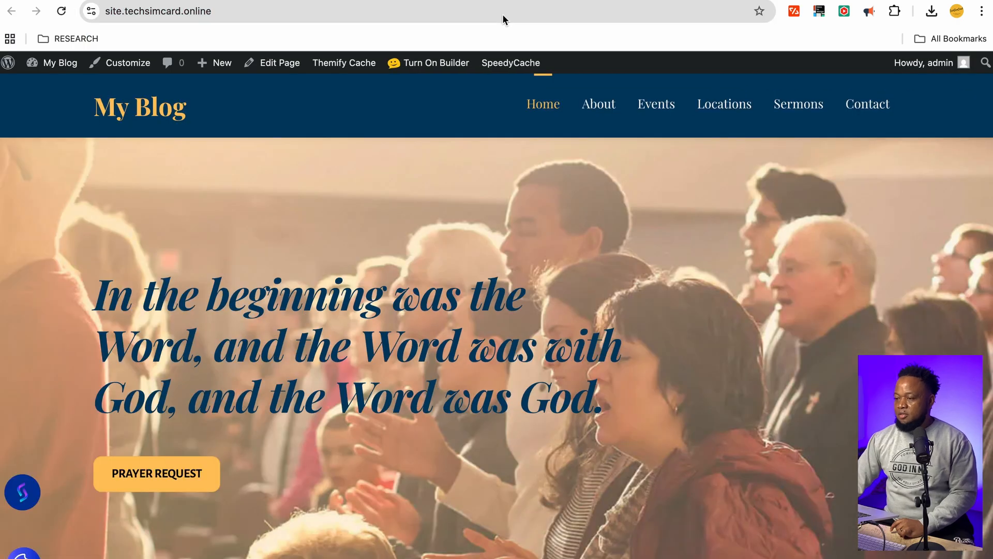
Scroll down the live homepage toward the PRAYER REQUEST button
scroll(595, 326, down, 1)
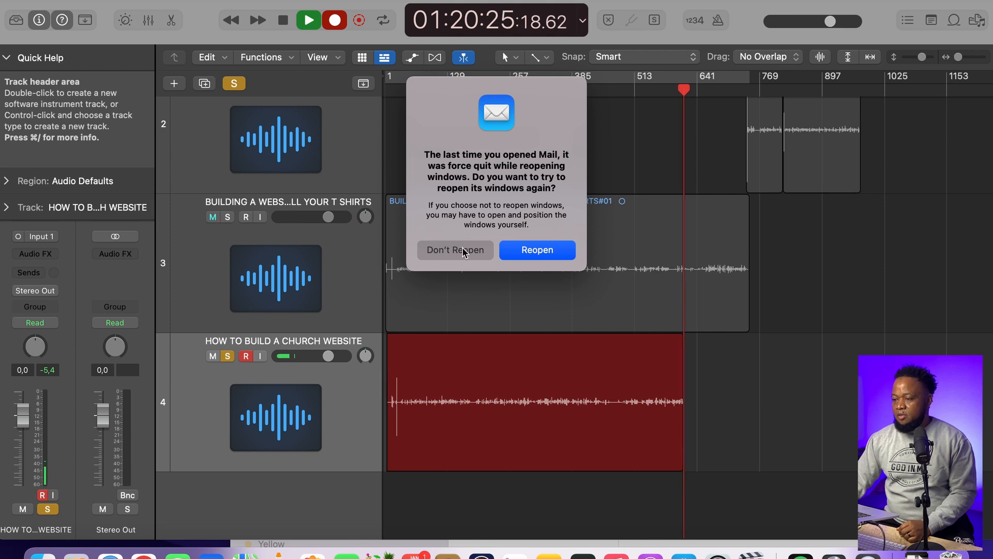
Draft a Mail message to the church's contact address with subject 'Prayer for my family' and placeholder body
click(536, 257)
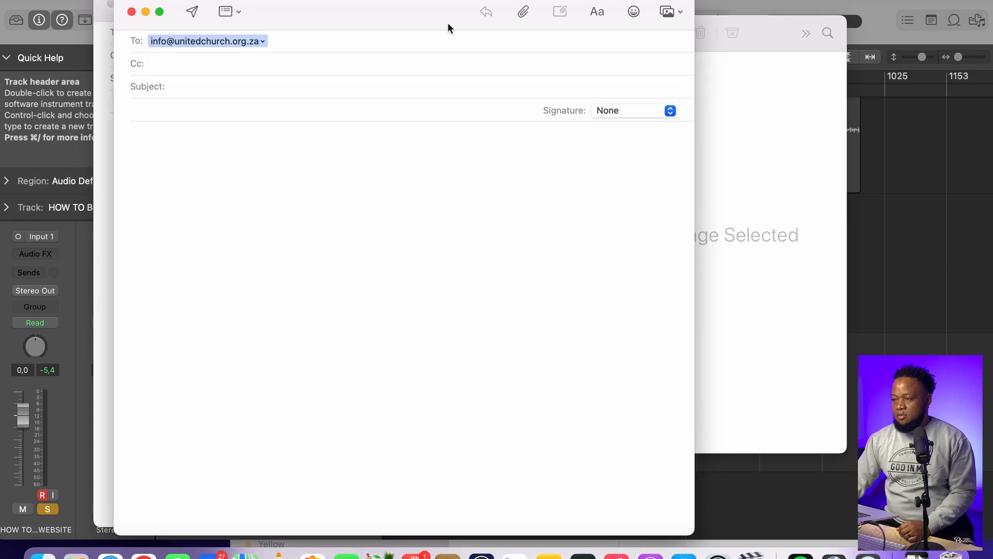
key(ctrl+Up)
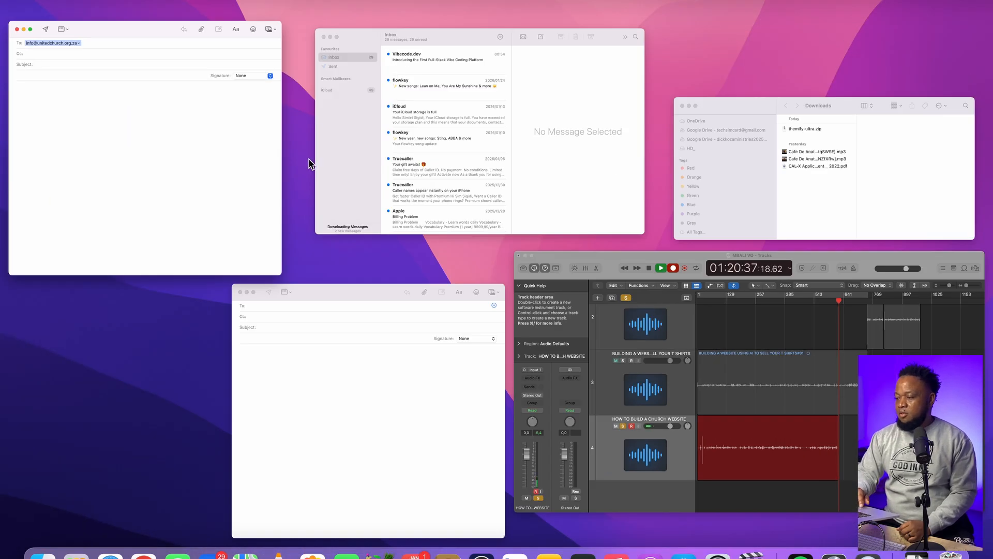
click(232, 160)
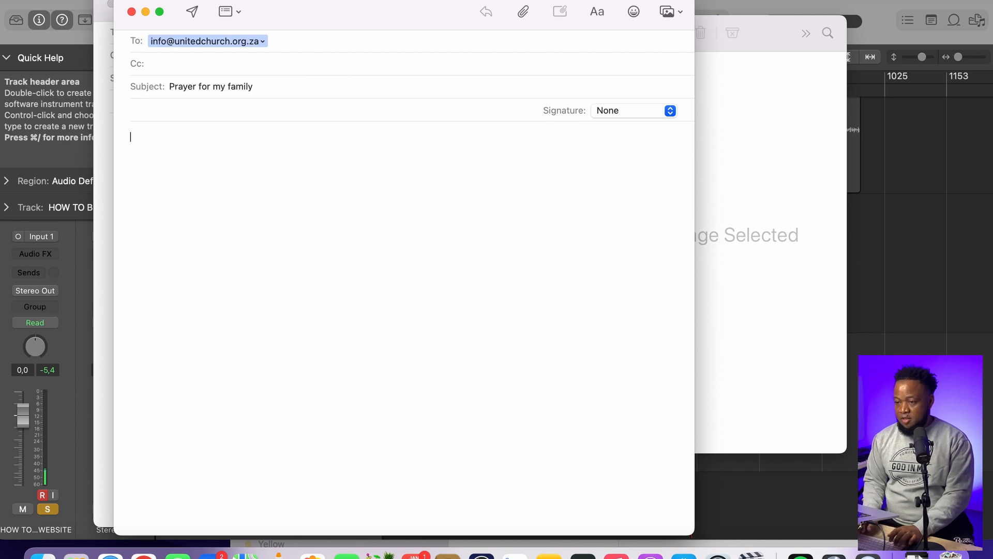
text(\bvjh,\)
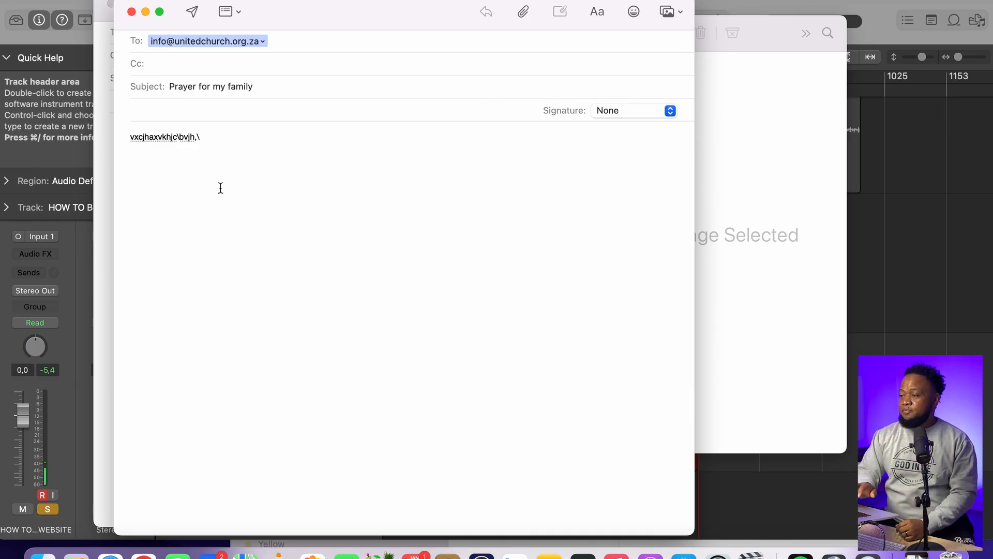
key(ctrl+Right)
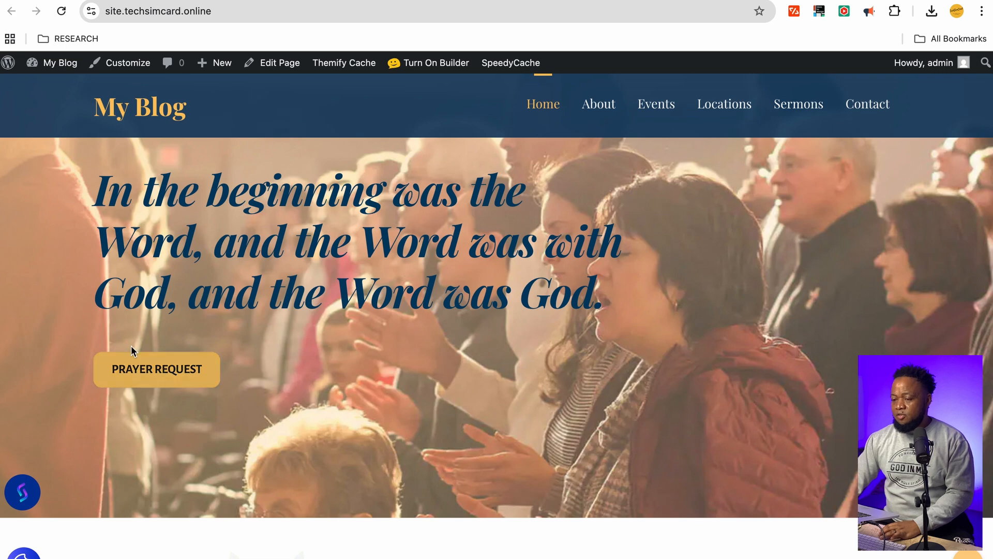
Look over the live homepage, then turn Themify's front-end builder back on
scroll(486, 459, down, 5)
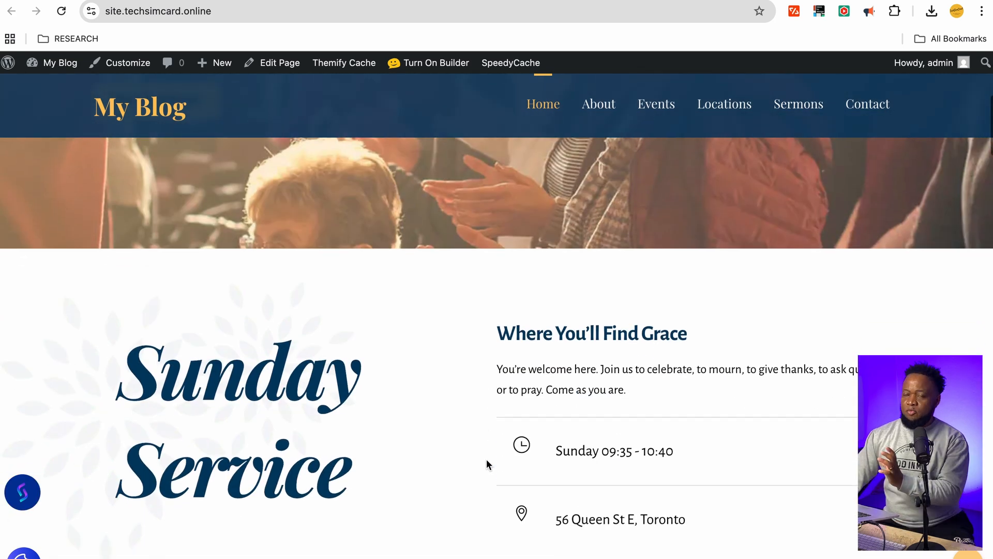
scroll(486, 458, down, 7)
scroll(487, 462, down, 6)
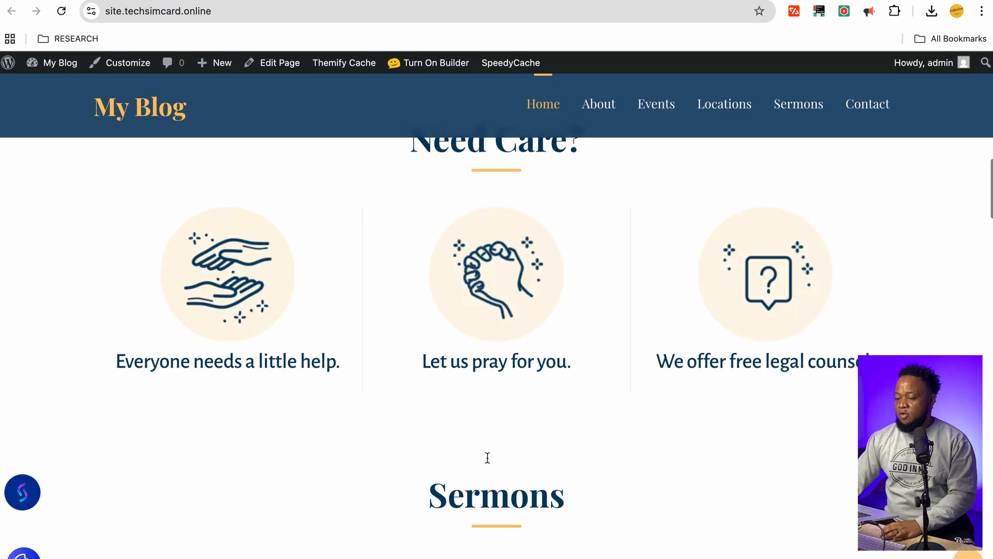
scroll(486, 459, up, 15)
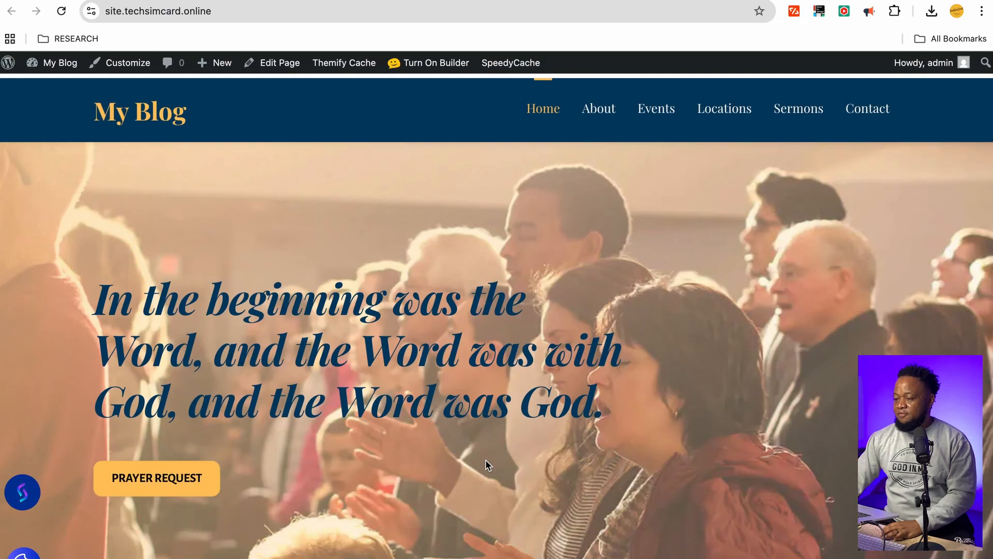
click(428, 66)
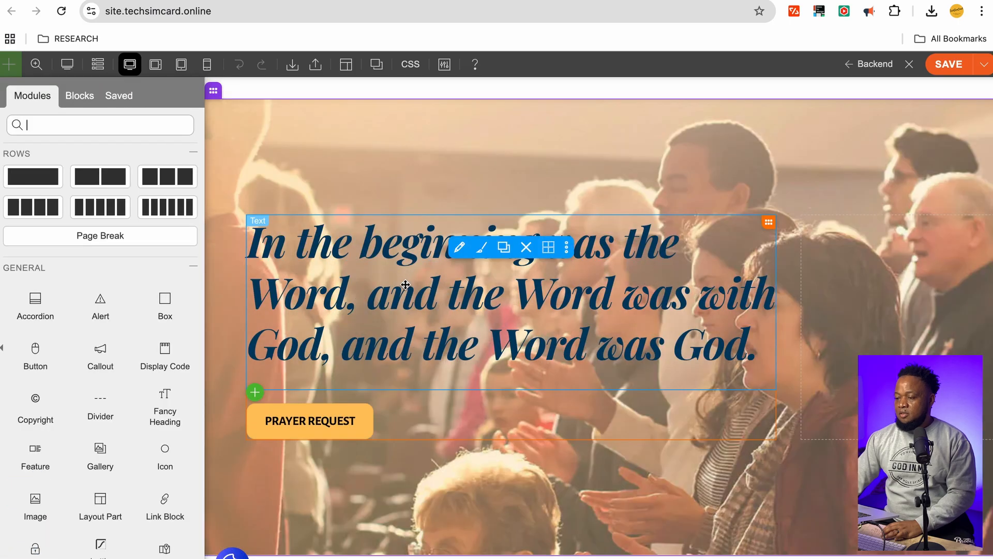
Replace the hero heading with 'Hi this is our church', try Heading 4, then return to Heading 1
triple_click(405, 286)
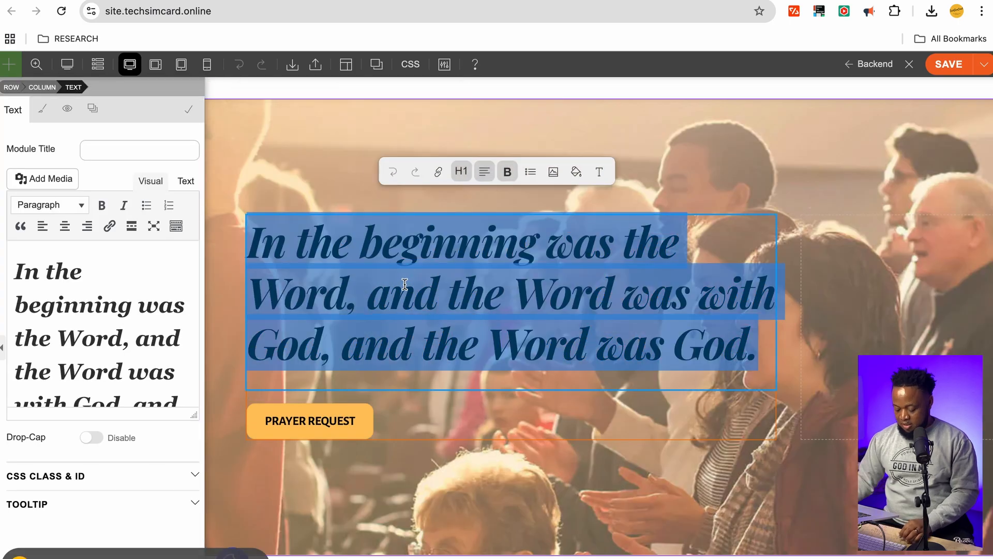
text(Hi)
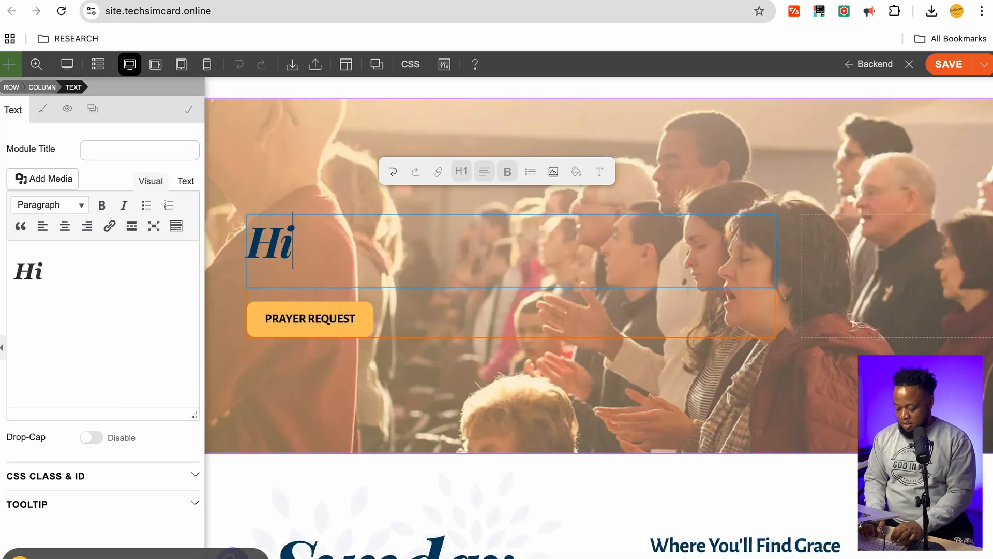
text( this is)
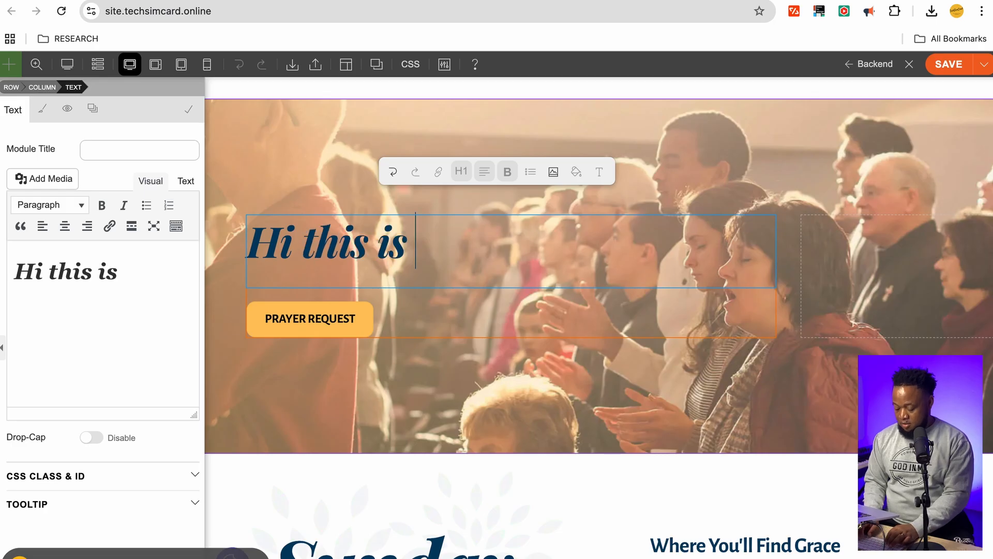
text( our church)
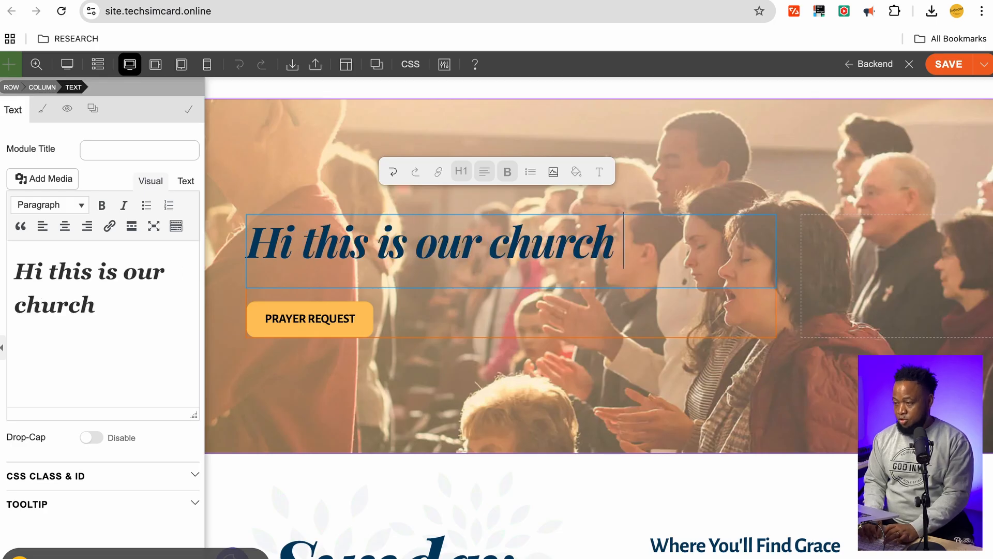
click(65, 212)
click(64, 212)
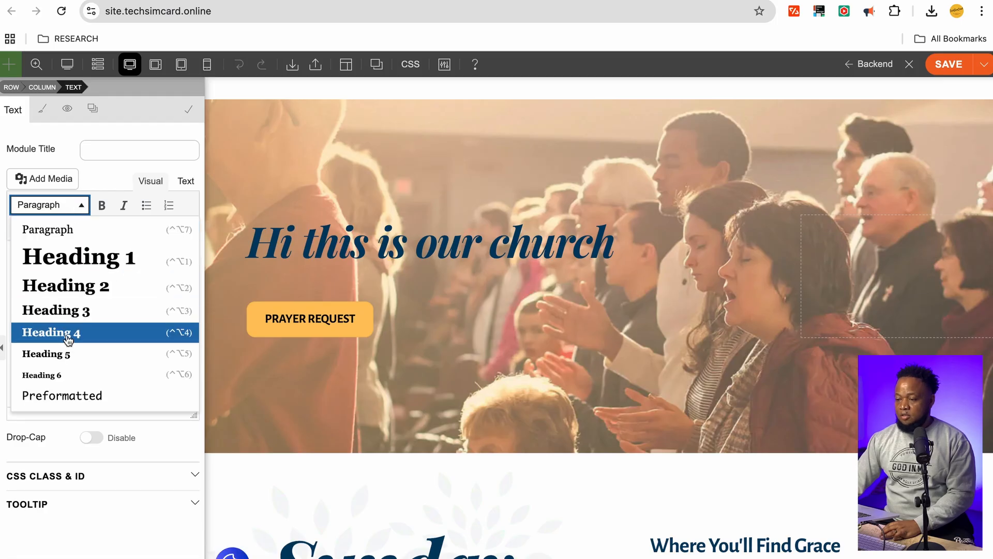
click(66, 332)
click(80, 206)
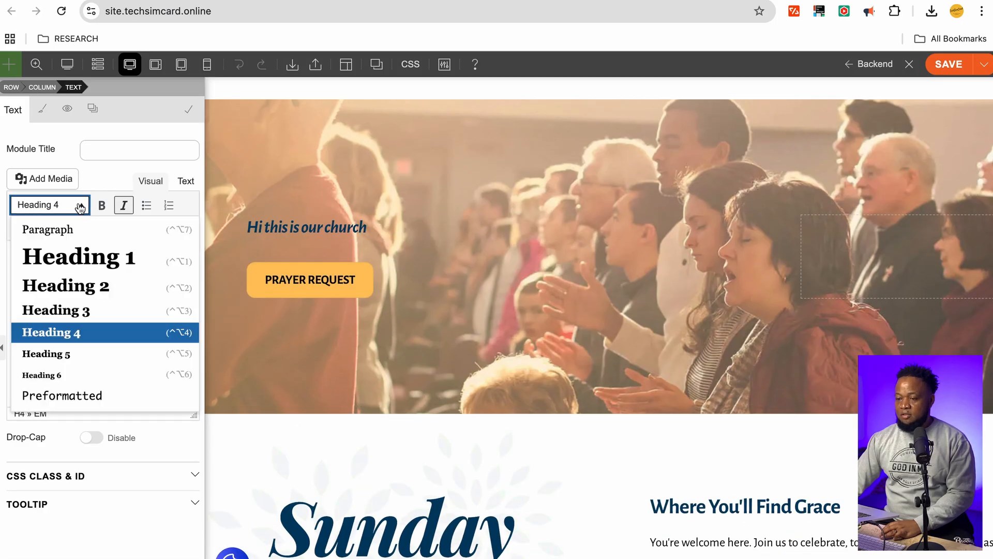
click(65, 257)
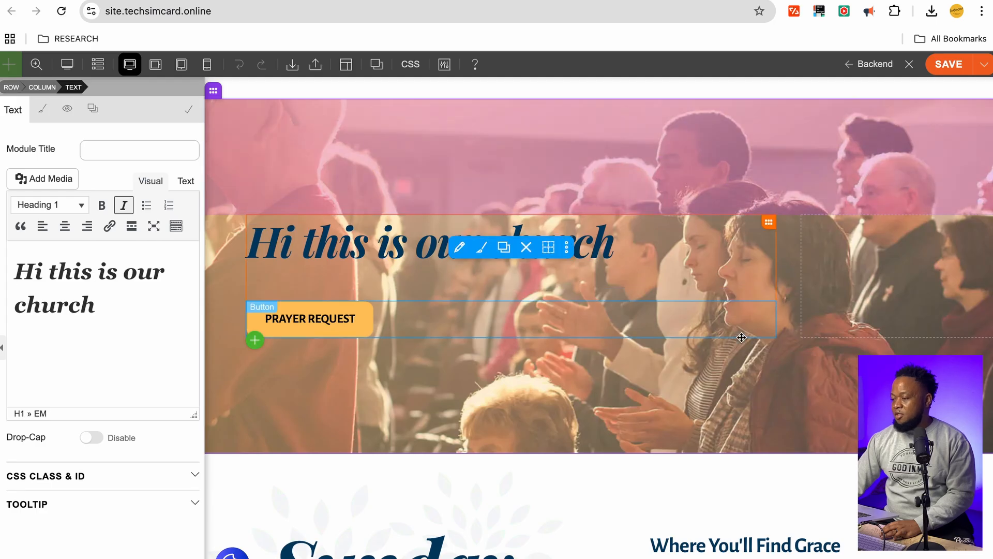
Reduce the hero row's top padding and show its Row Options styling with Inner Container expanded
drag(418, 114, 415, 114)
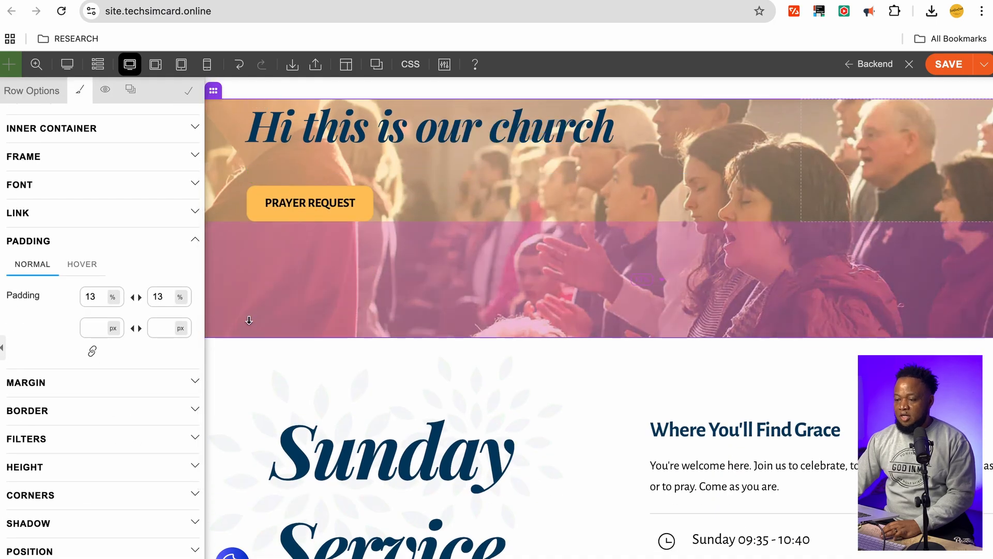
mouse_move(215, 99)
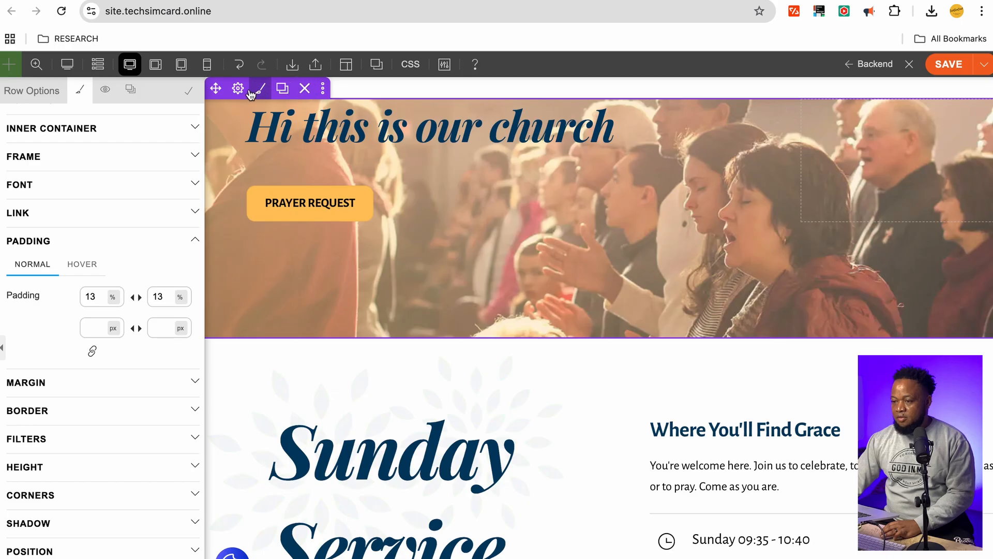
scroll(288, 288, up, 3)
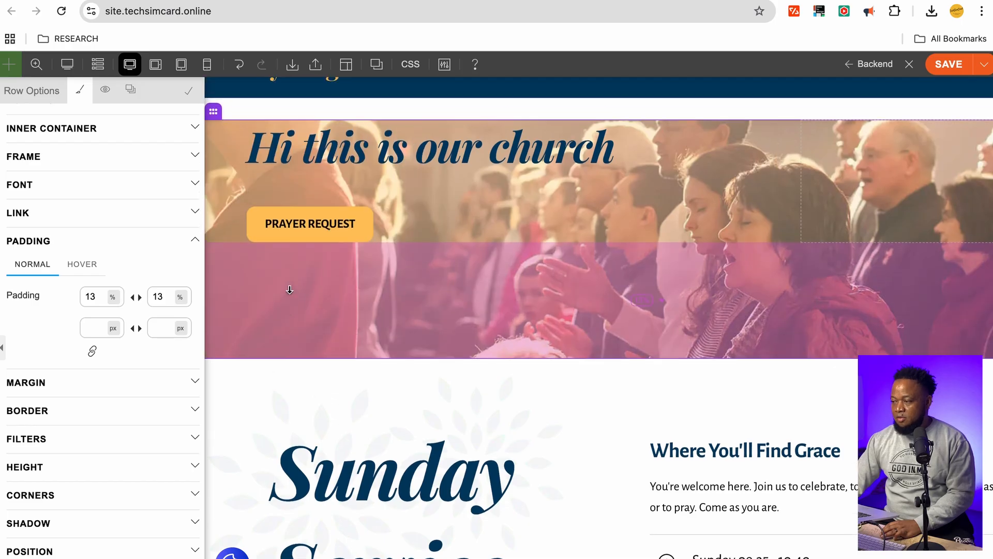
mouse_move(236, 154)
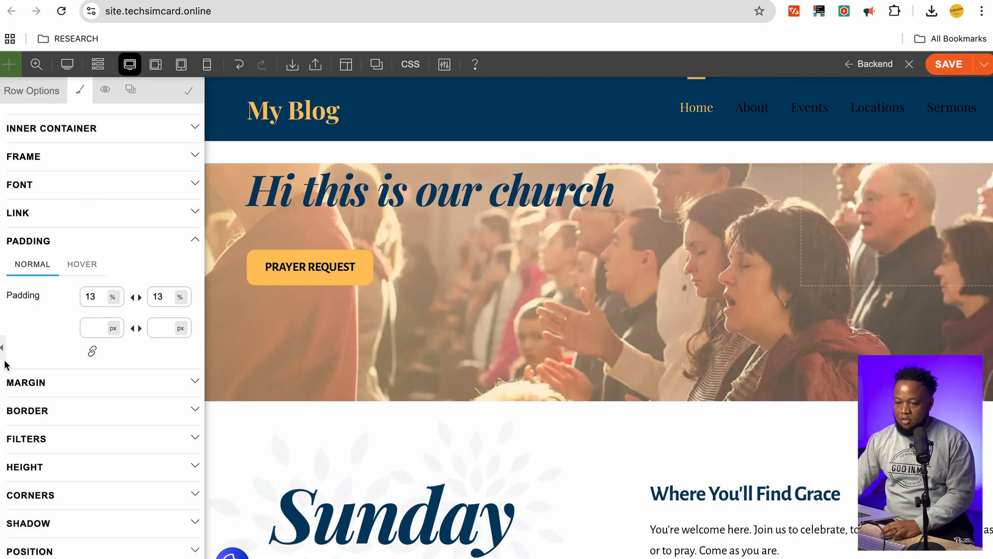
click(70, 128)
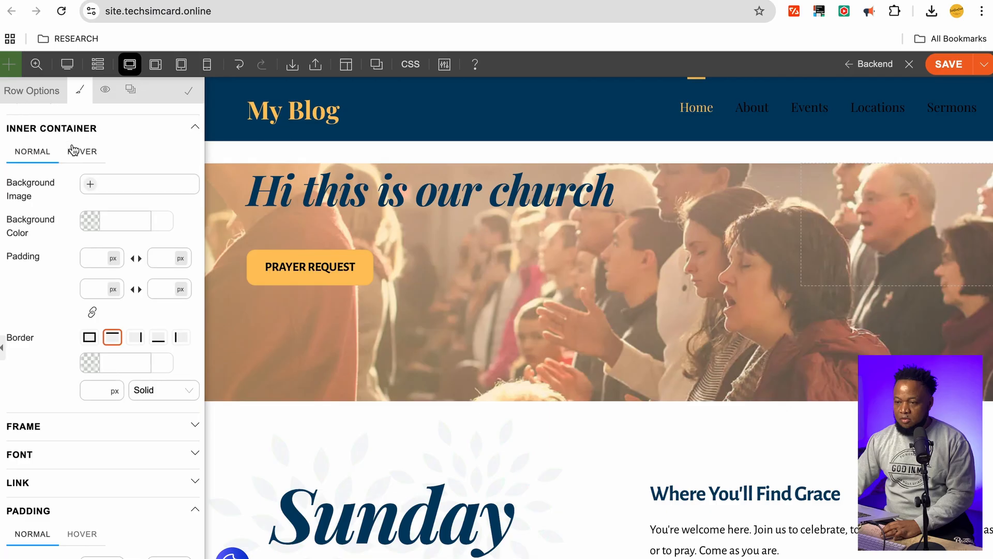
click(105, 89)
click(81, 90)
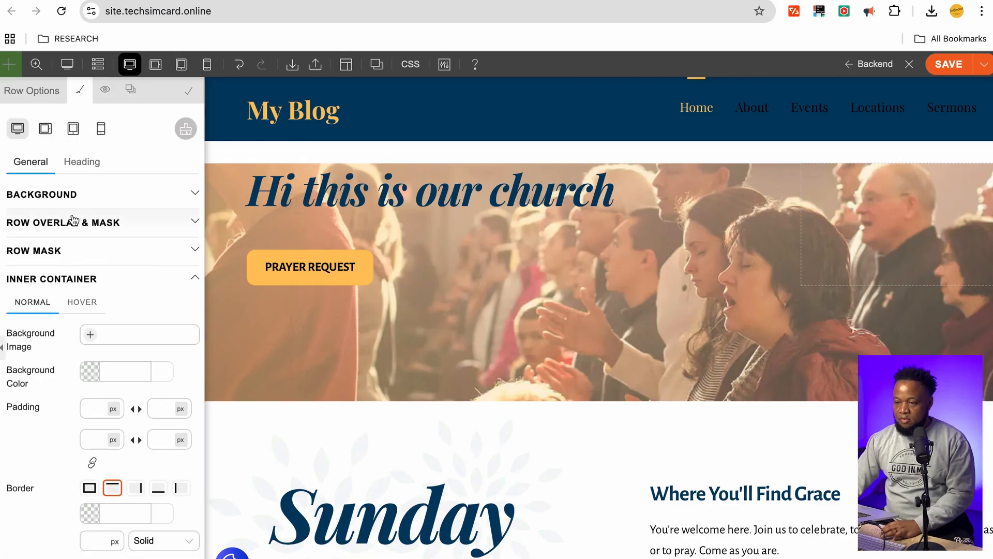
Set the hero row's background image to img10.jpg from the Media Library
click(78, 195)
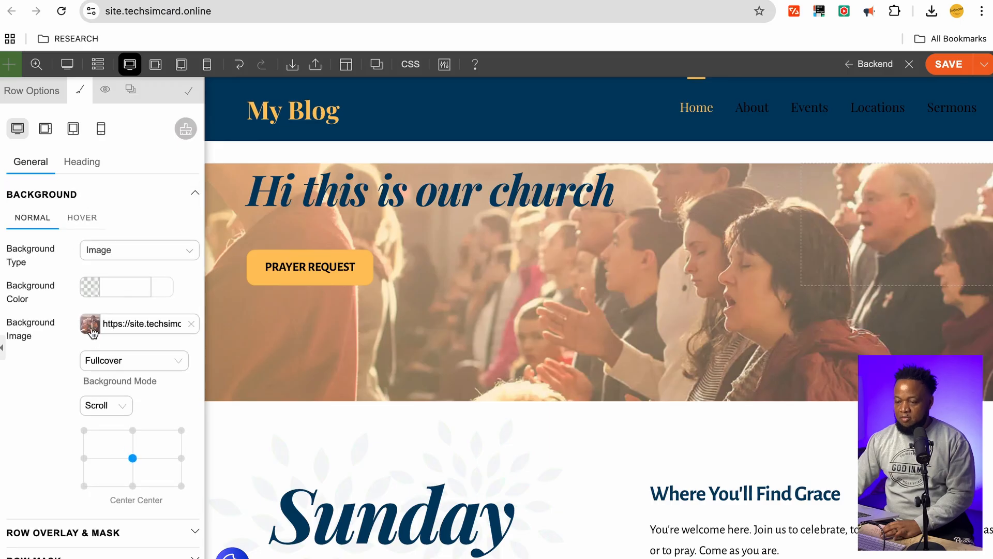
click(92, 325)
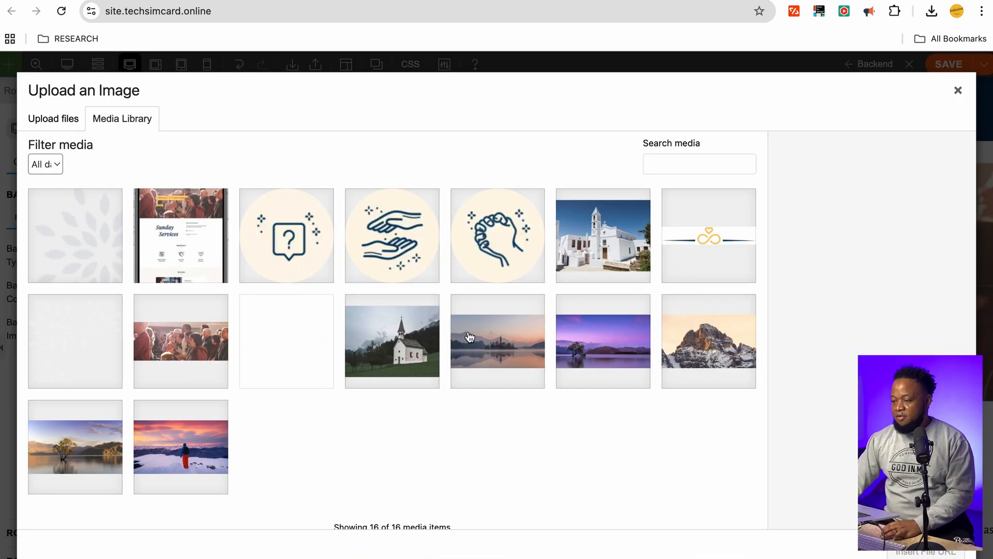
click(58, 120)
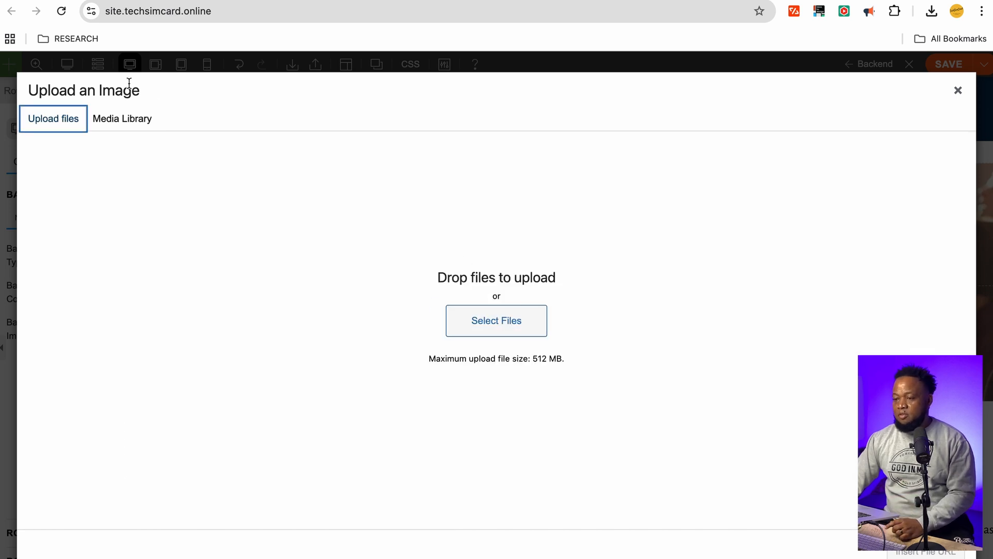
click(127, 122)
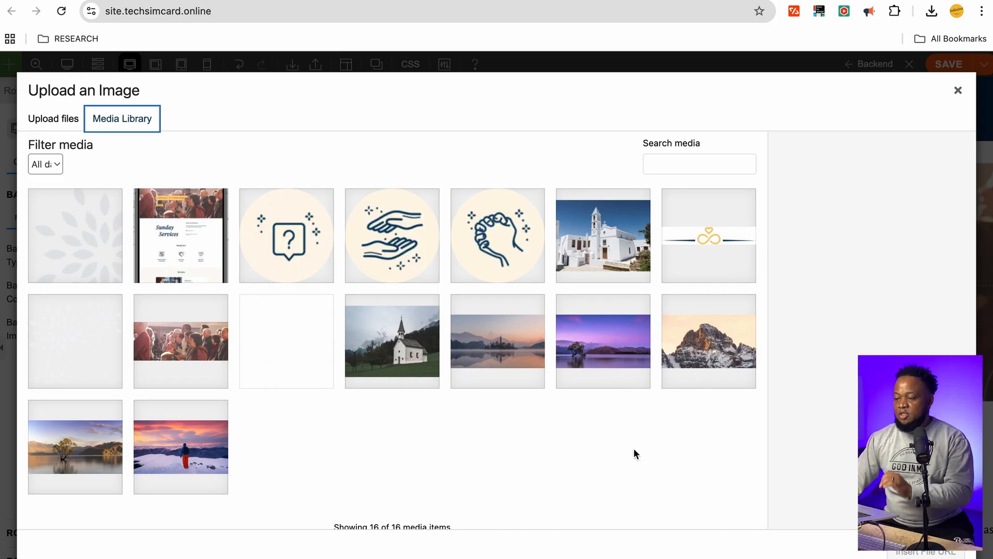
click(602, 351)
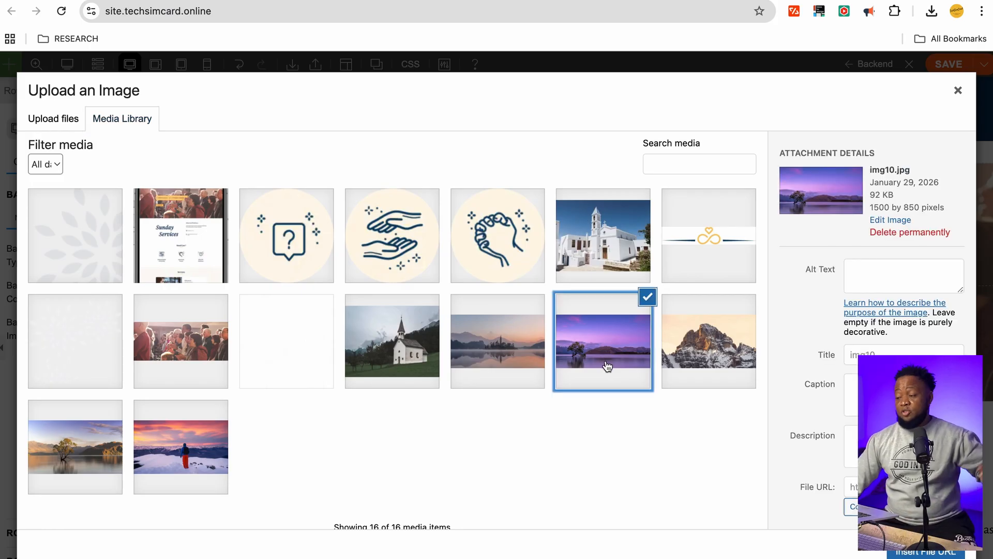
click(931, 552)
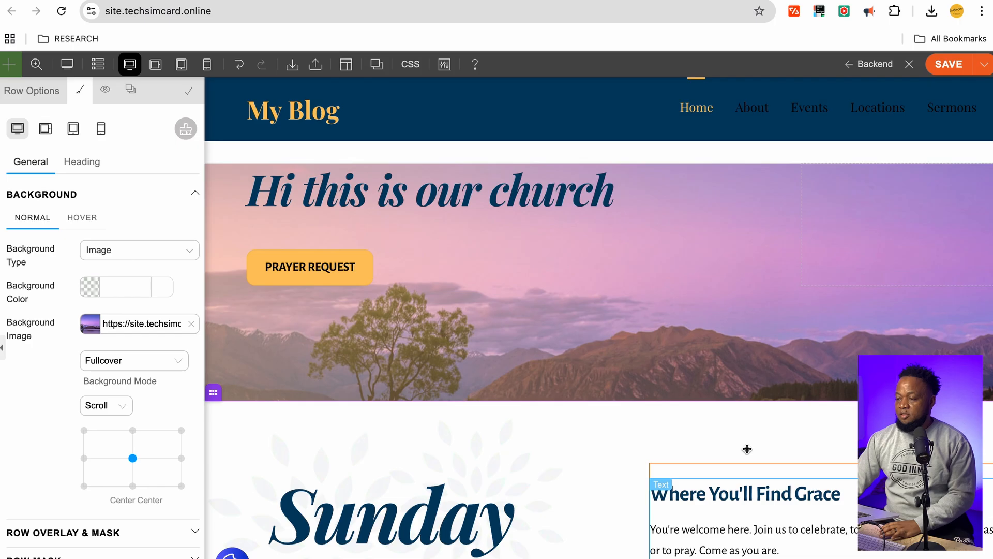
scroll(617, 330, down, 2)
scroll(616, 330, up, 2)
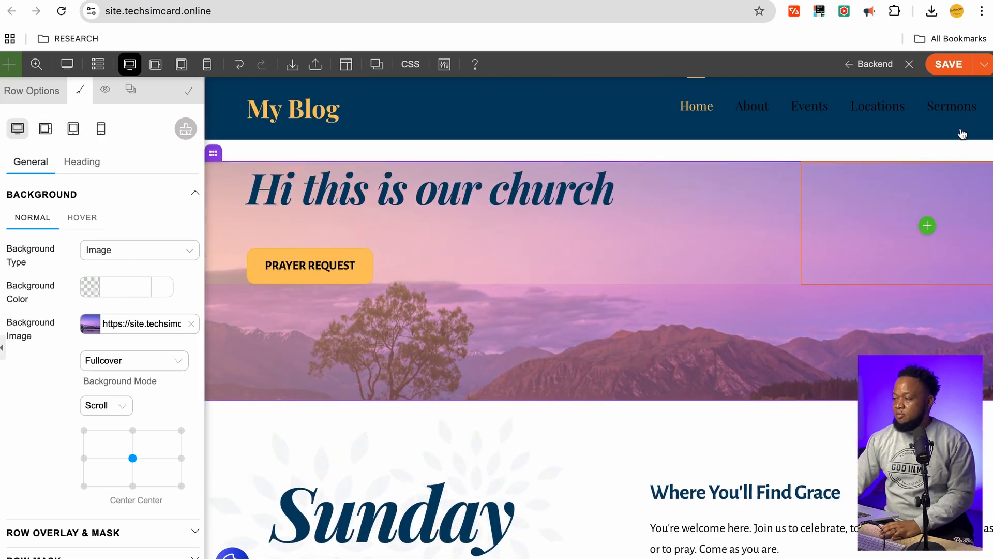
Save the homepage changes and reload the live page
click(949, 64)
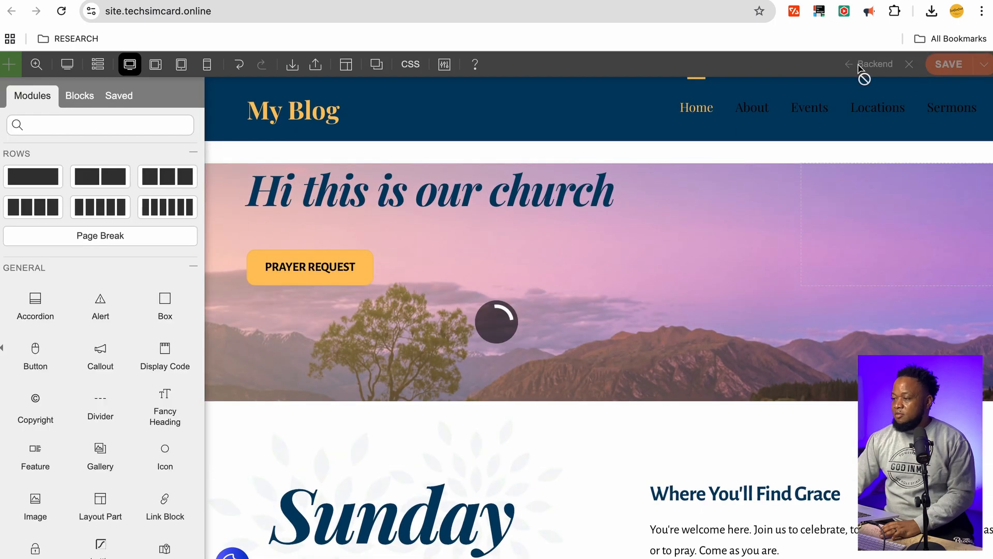
click(303, 12)
key(Return)
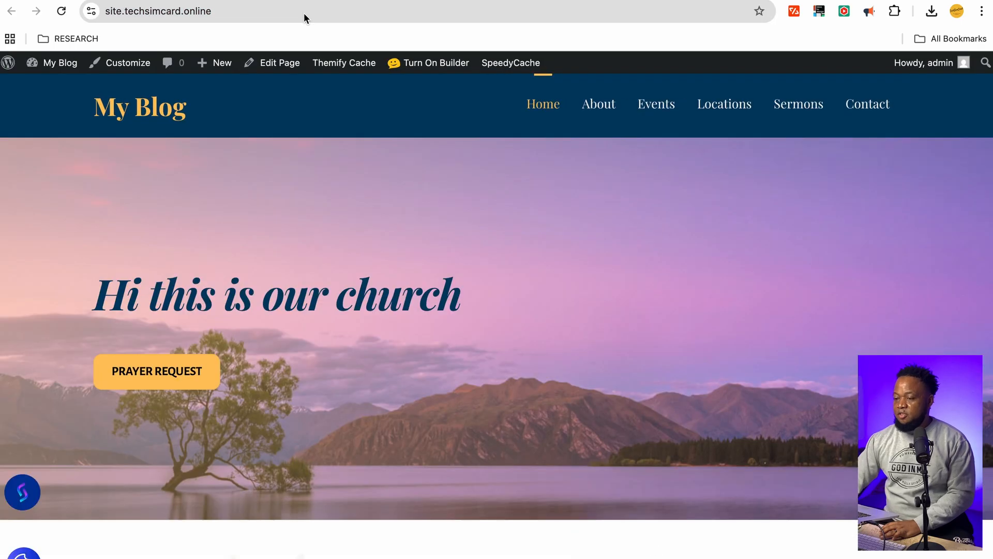
Scroll through the reloaded homepage to review the updated hero
scroll(532, 375, down, 7)
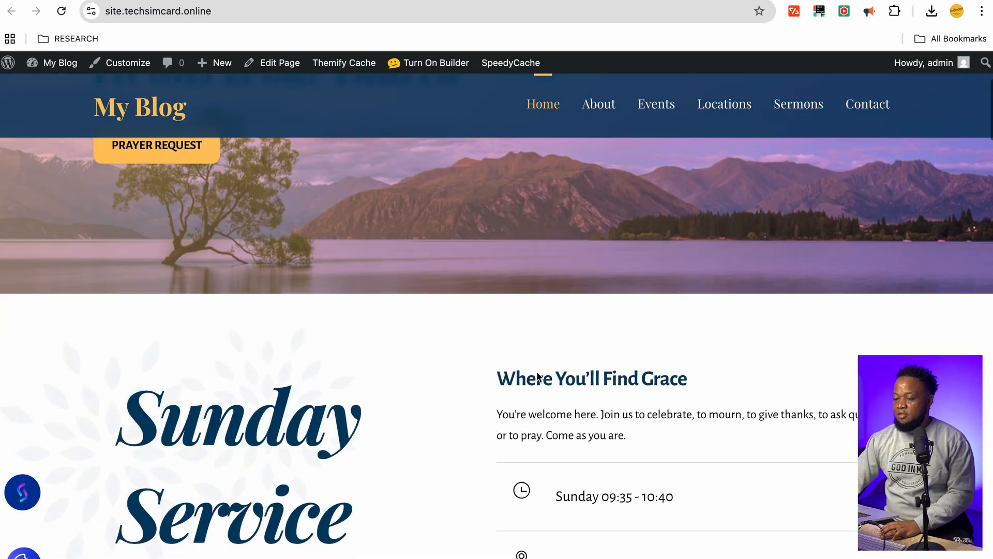
scroll(534, 370, down, 7)
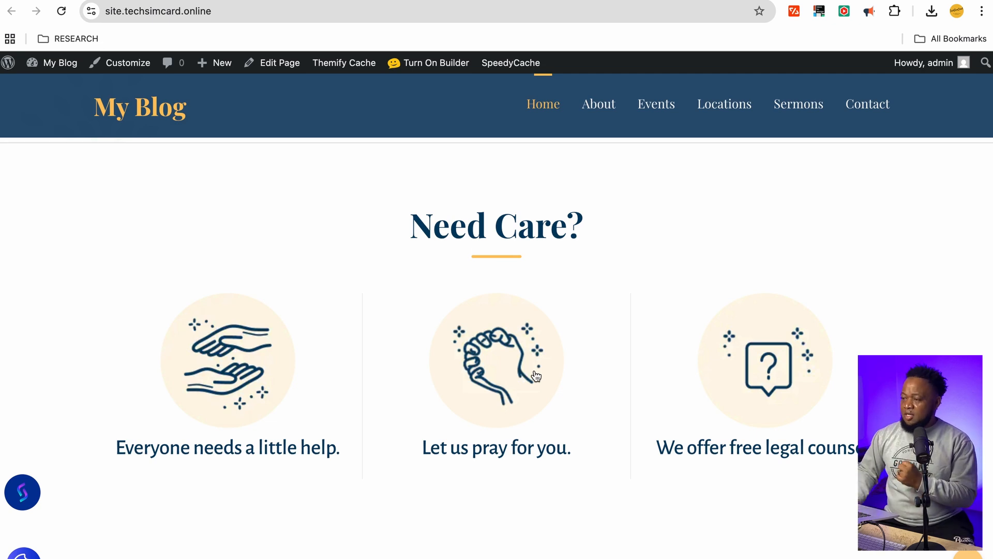
scroll(501, 455, down, 10)
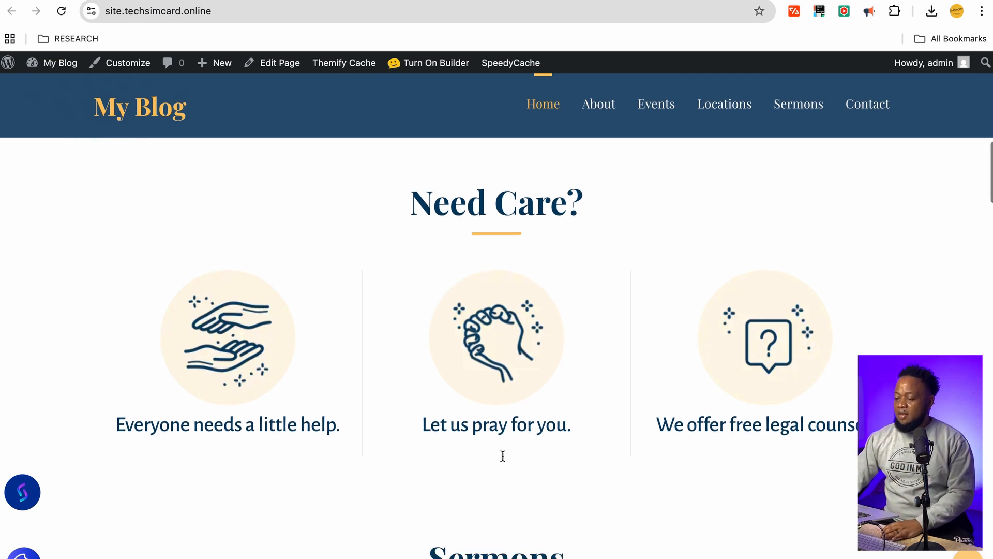
scroll(507, 455, up, 4)
scroll(508, 451, down, 5)
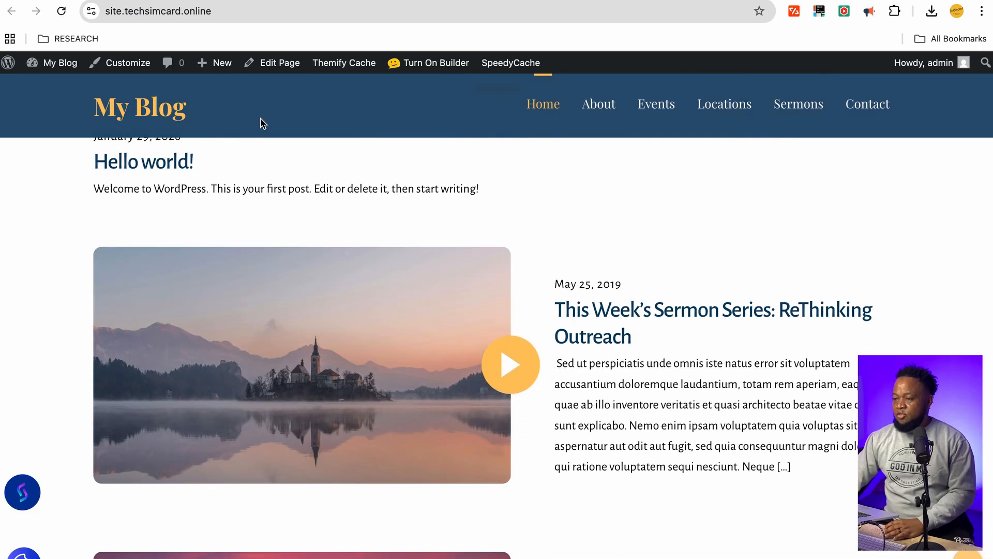
mouse_move(348, 69)
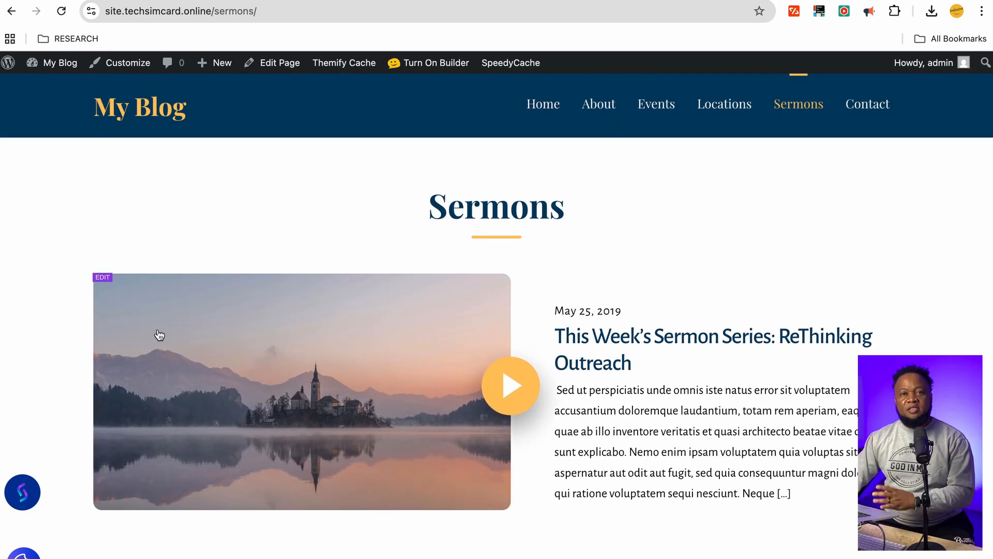
Turn on the builder for the Sermons page and open the post list module's settings
click(428, 63)
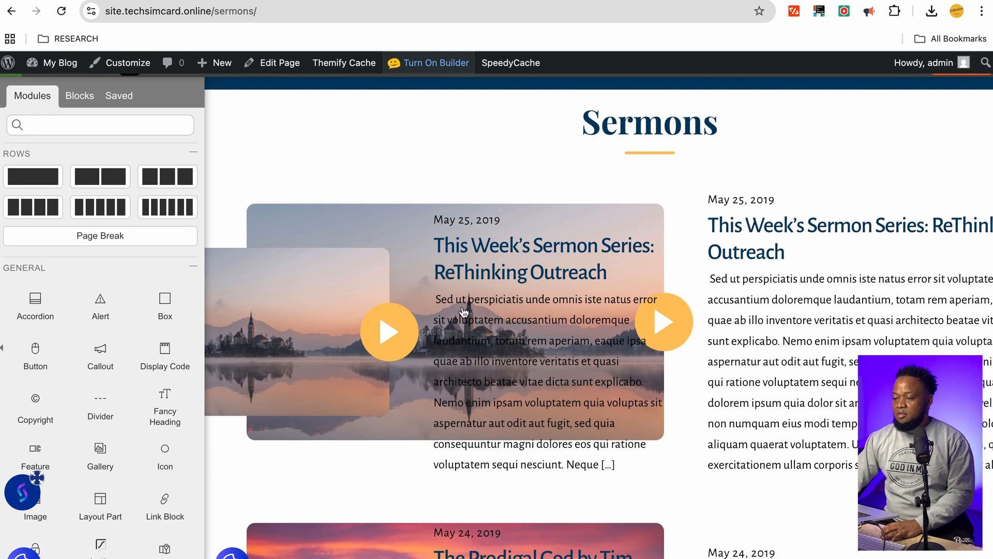
mouse_move(470, 260)
click(599, 223)
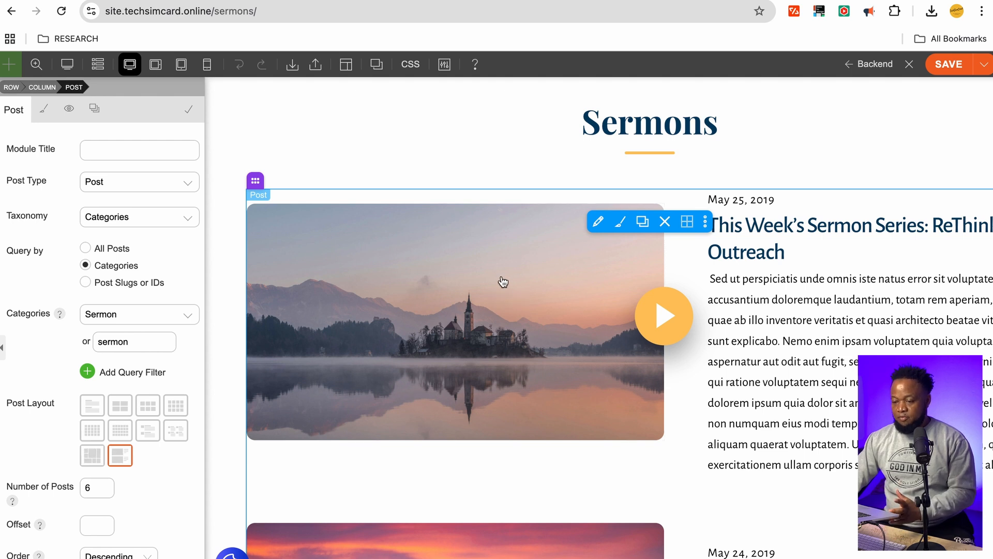
Delete the post-listing module, leaving the Sermons row empty
scroll(151, 430, down, 5)
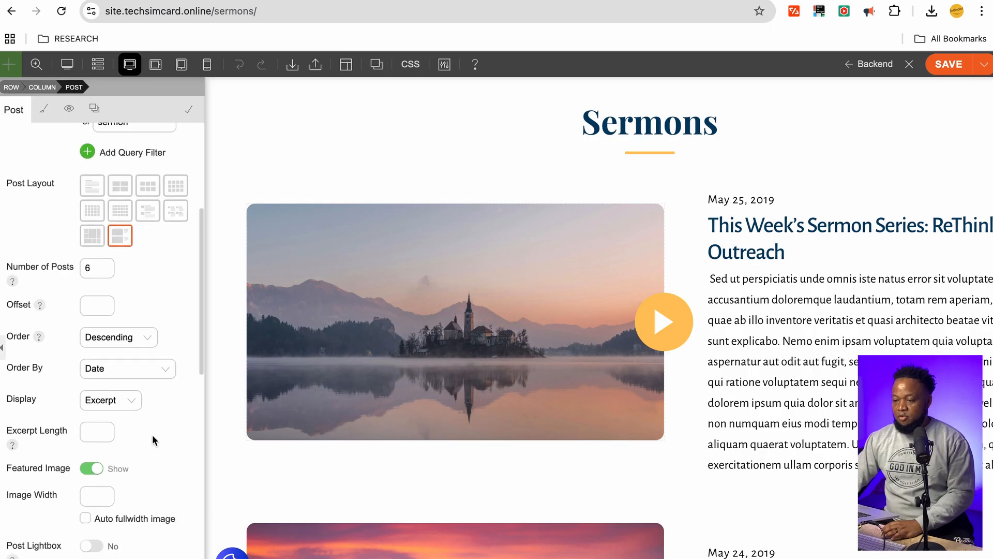
scroll(152, 434, up, 5)
mouse_move(464, 259)
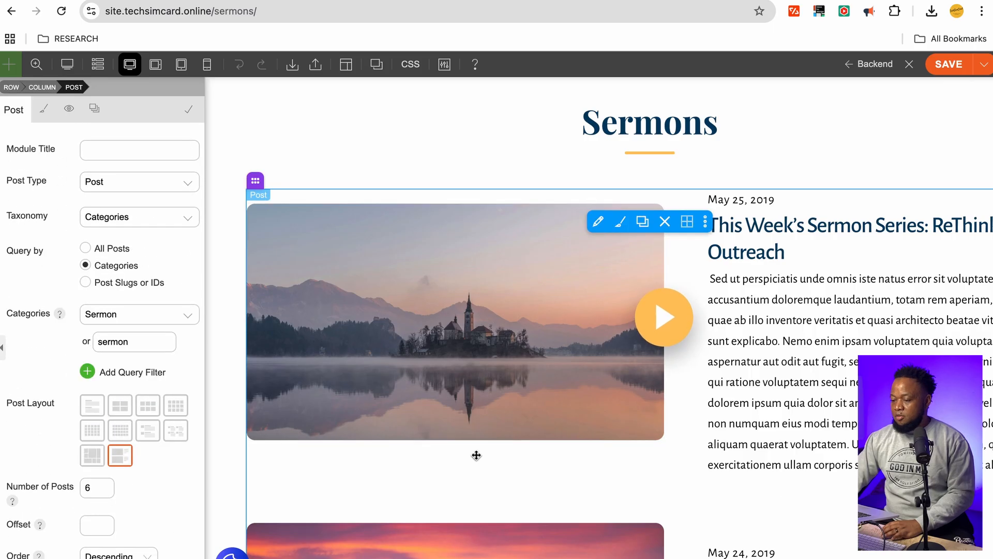
scroll(479, 457, down, 1)
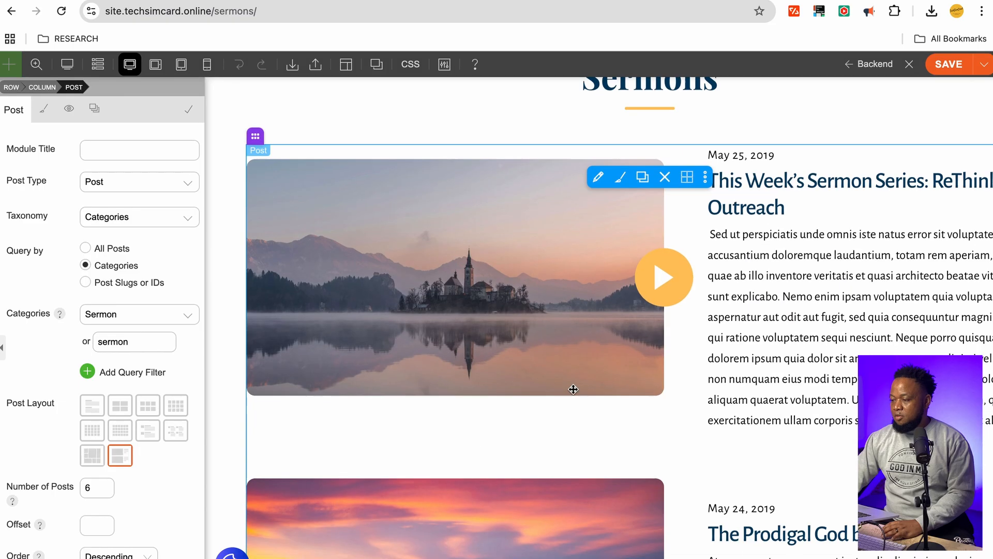
click(664, 177)
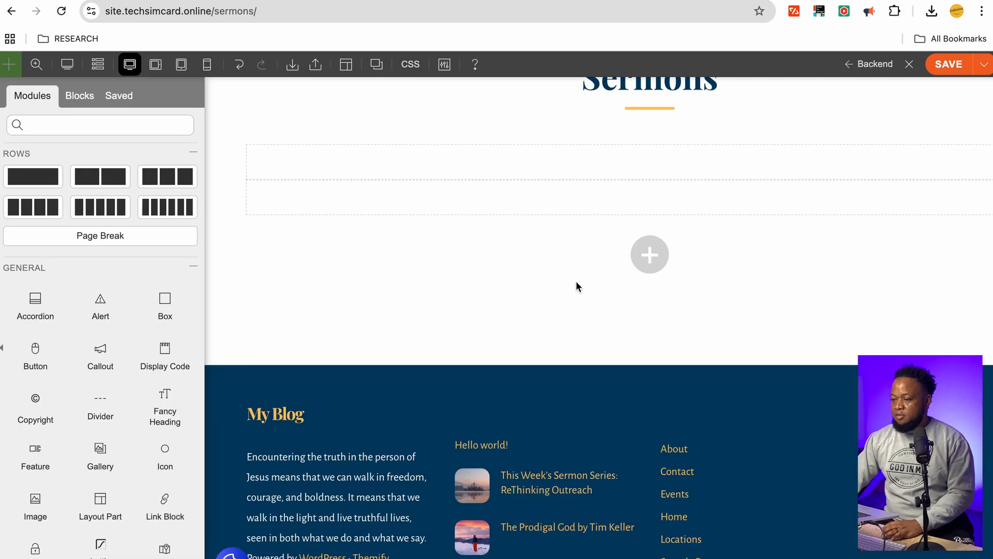
Drop a Video module into the empty Sermons row, embedding the Builder Basics YouTube video
scroll(620, 293, up, 2)
scroll(620, 293, up, 1)
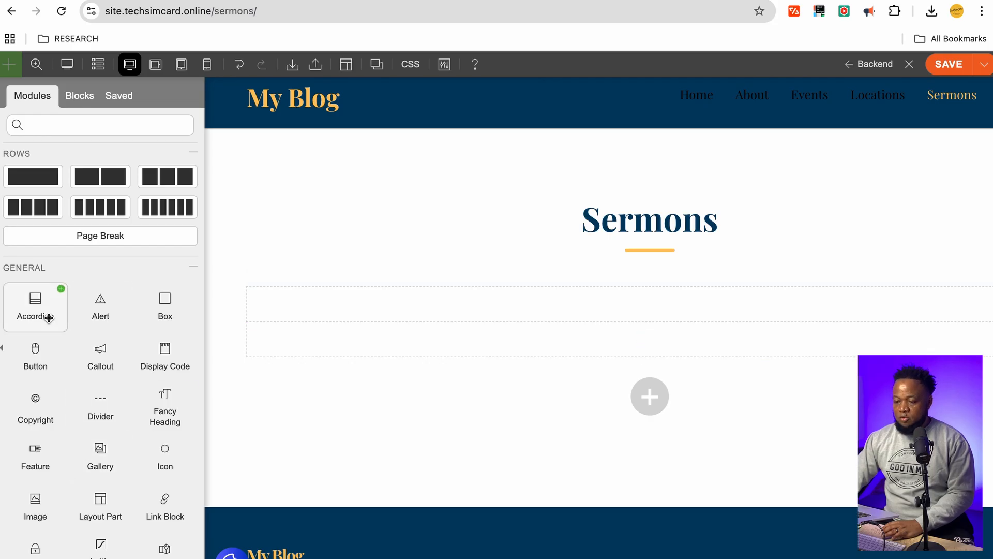
scroll(71, 445, down, 2)
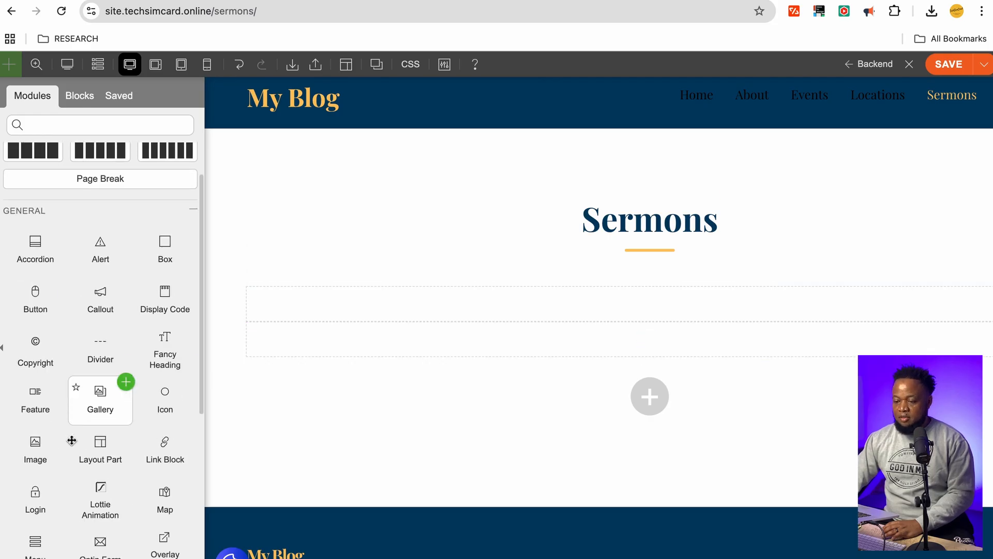
scroll(75, 484, down, 3)
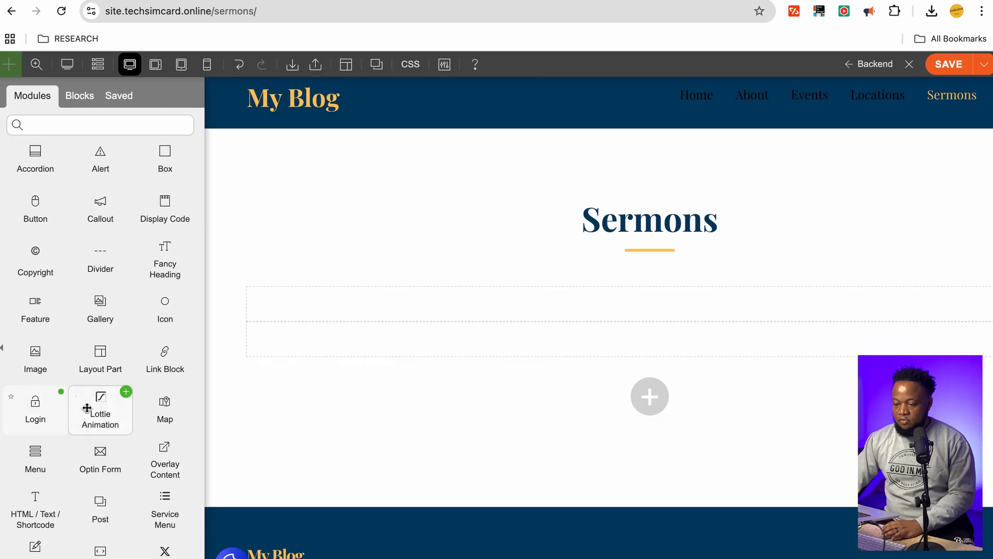
scroll(87, 408, down, 4)
scroll(135, 499, down, 2)
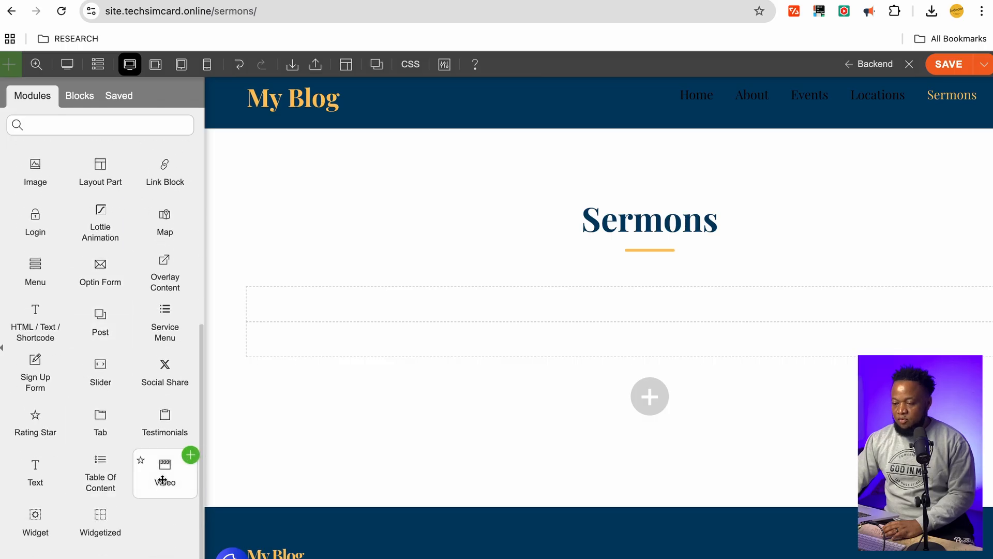
drag(162, 476, 466, 303)
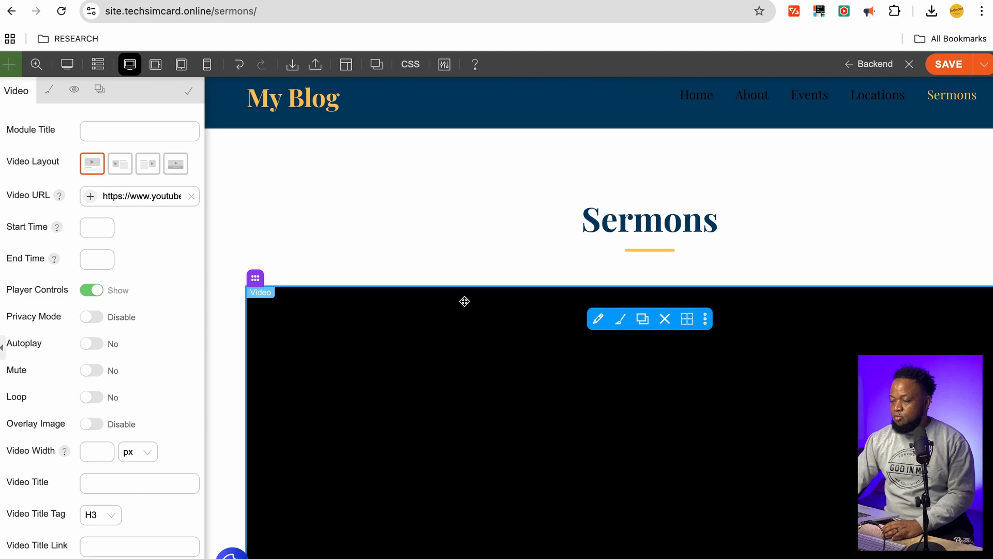
scroll(470, 279, down, 3)
scroll(477, 261, down, 2)
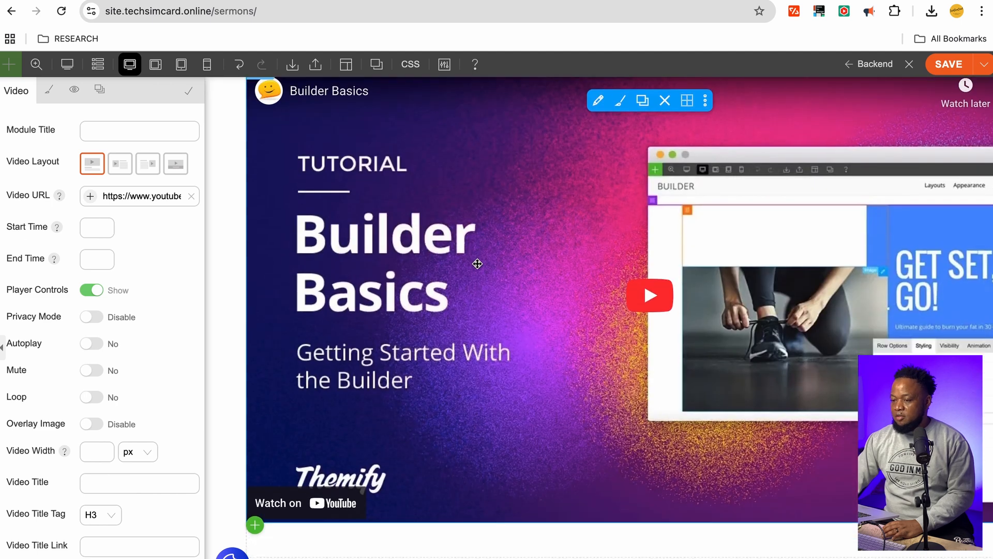
scroll(454, 240, up, 3)
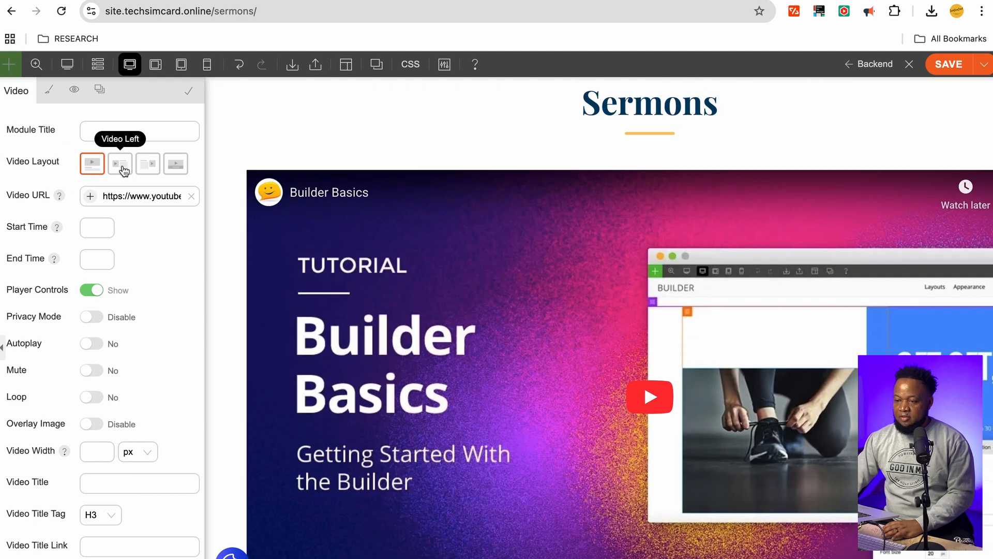
Set Video Left layout and make the row two middle-aligned columns with a wider left column
click(123, 169)
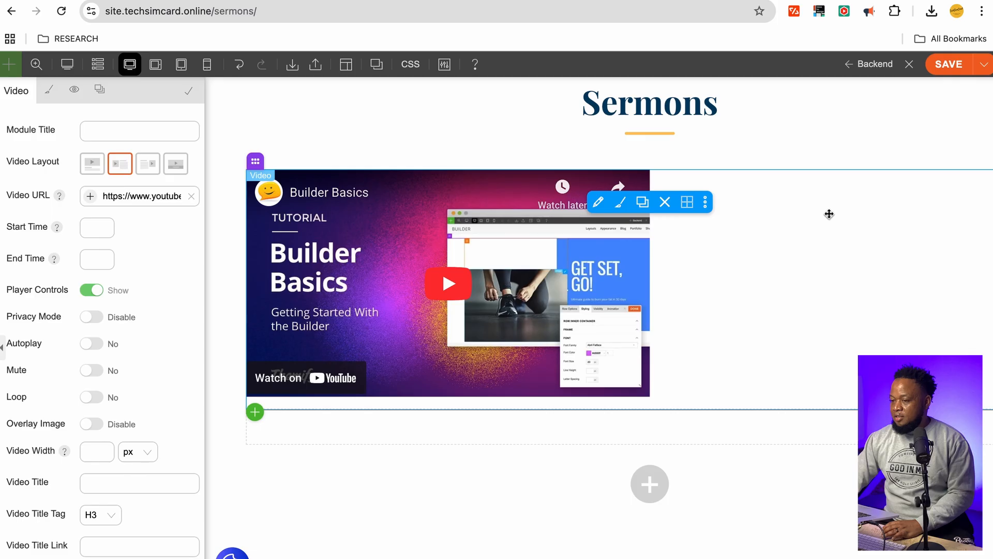
mouse_move(279, 159)
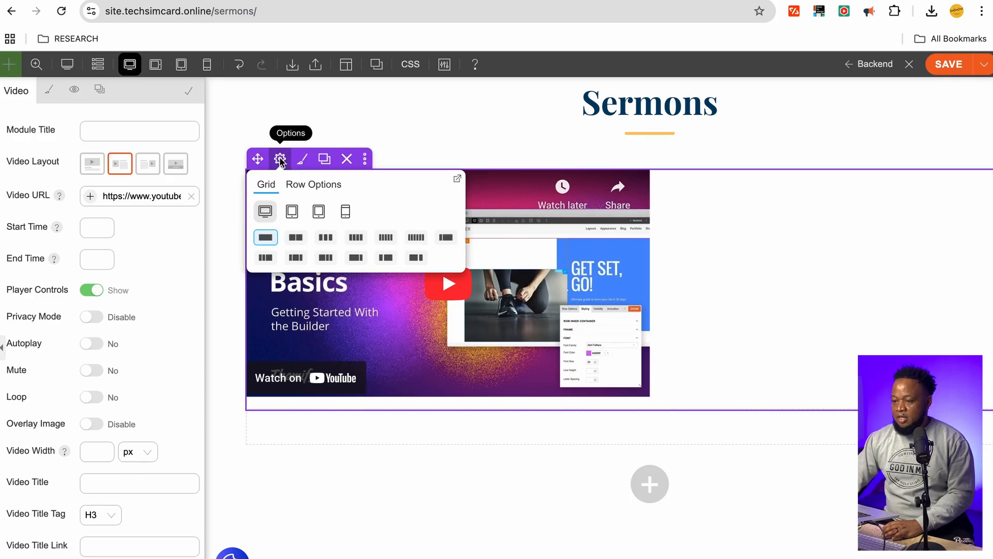
click(297, 239)
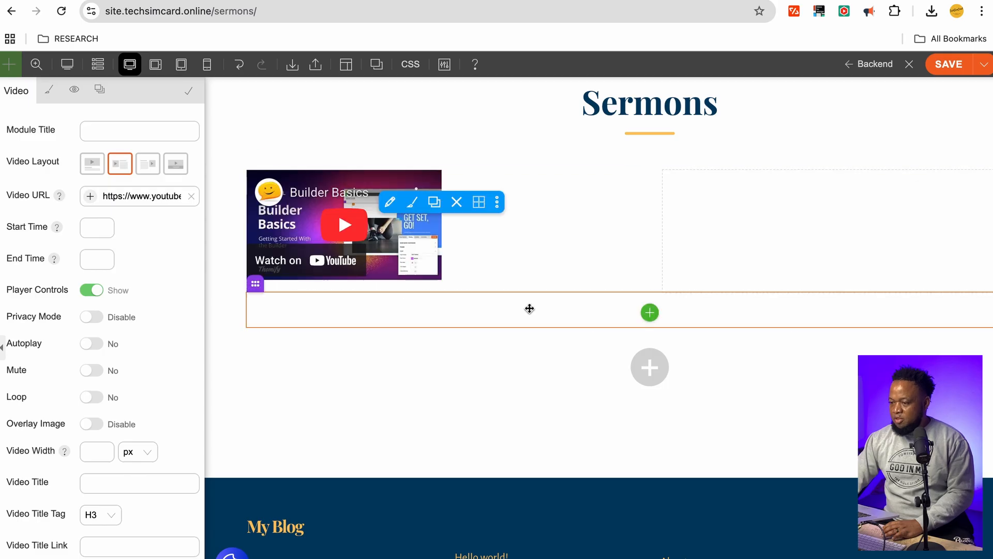
drag(587, 292, 586, 360)
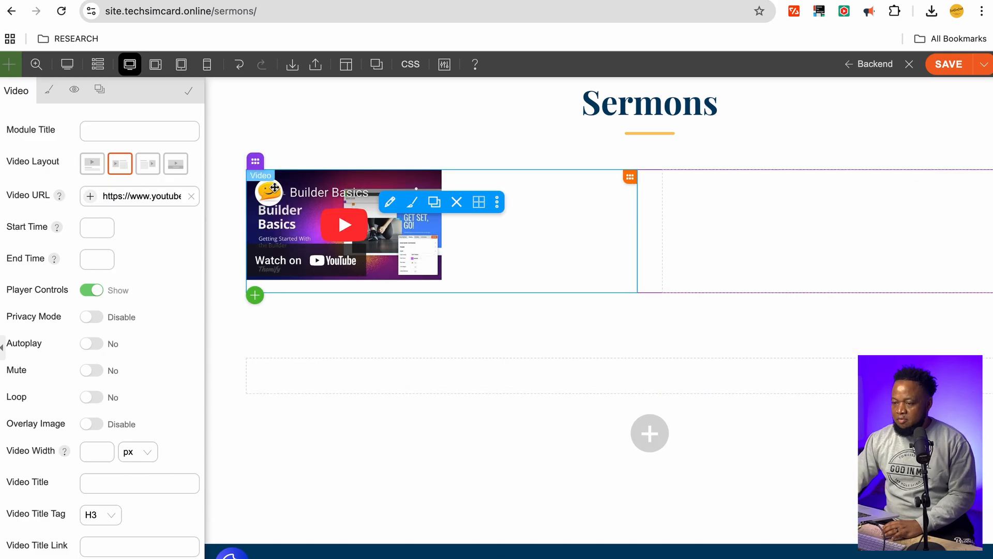
mouse_move(251, 162)
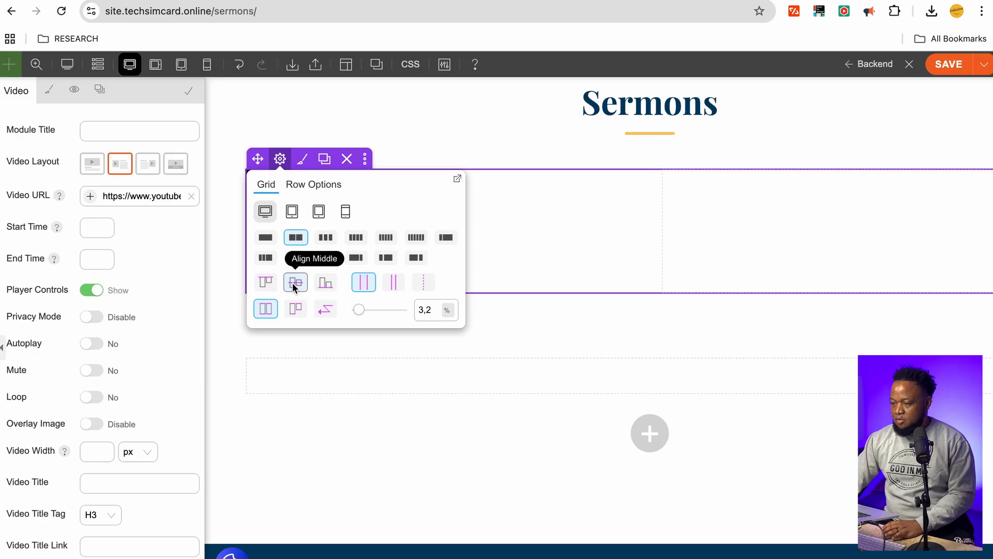
click(292, 283)
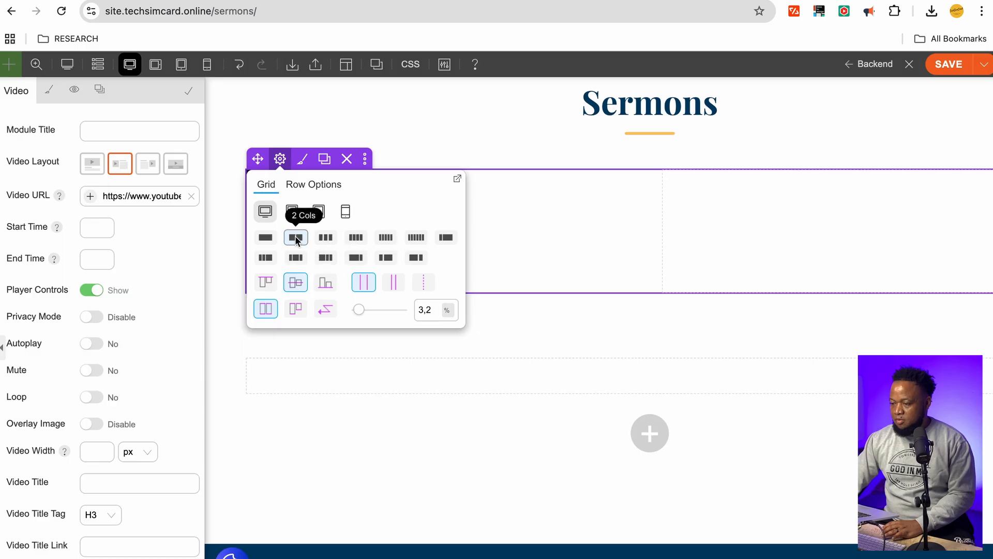
click(417, 258)
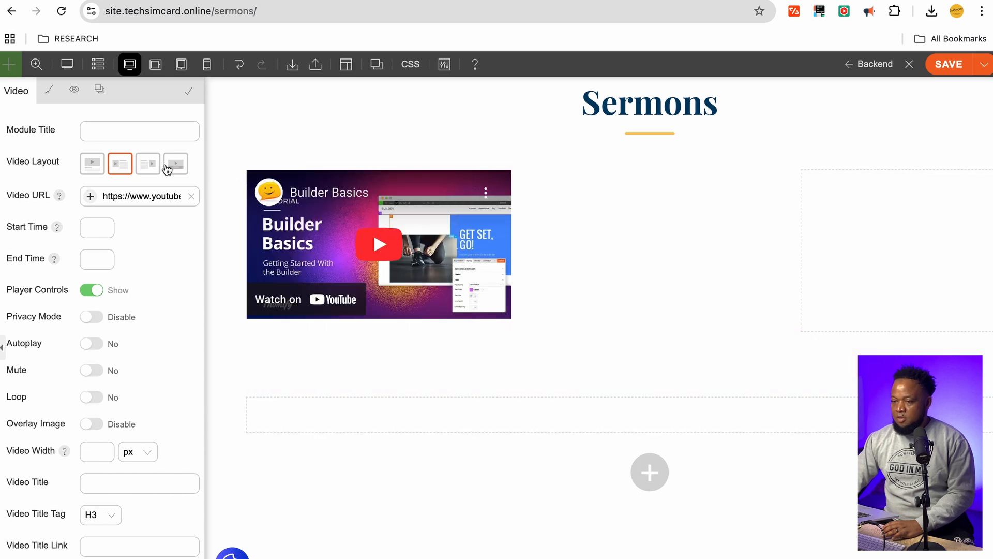
click(812, 211)
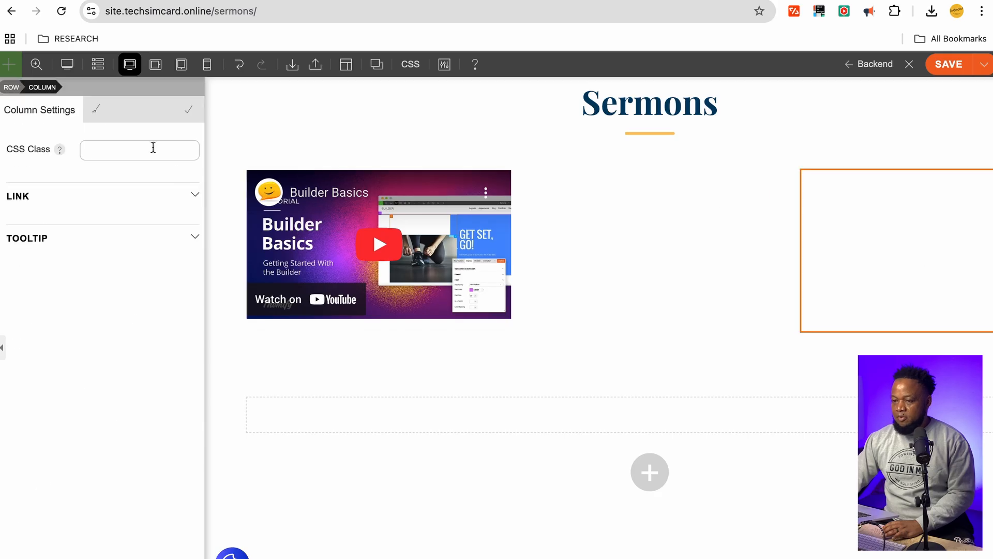
Add a Text module to the right column and type 'Past Sunday message' in it
click(927, 253)
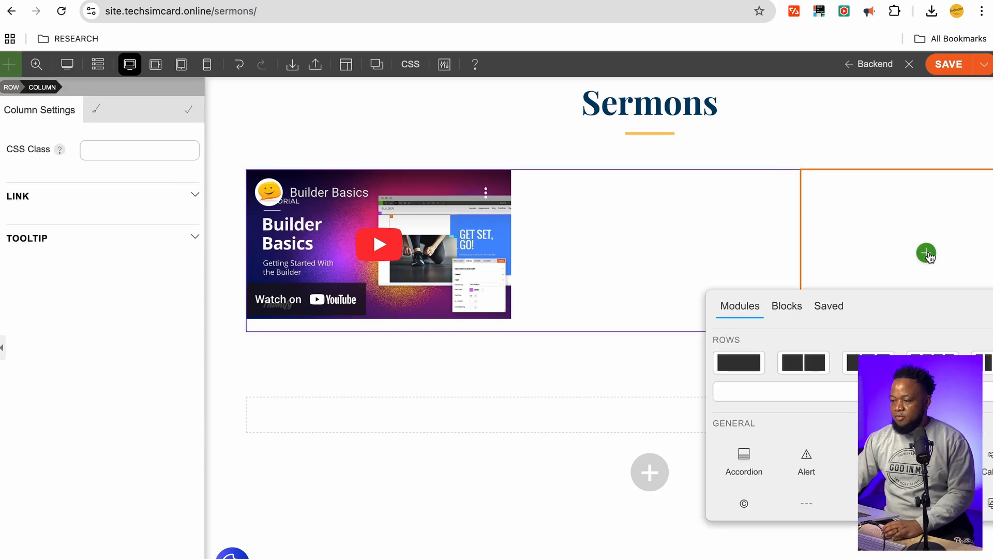
scroll(754, 455, down, 5)
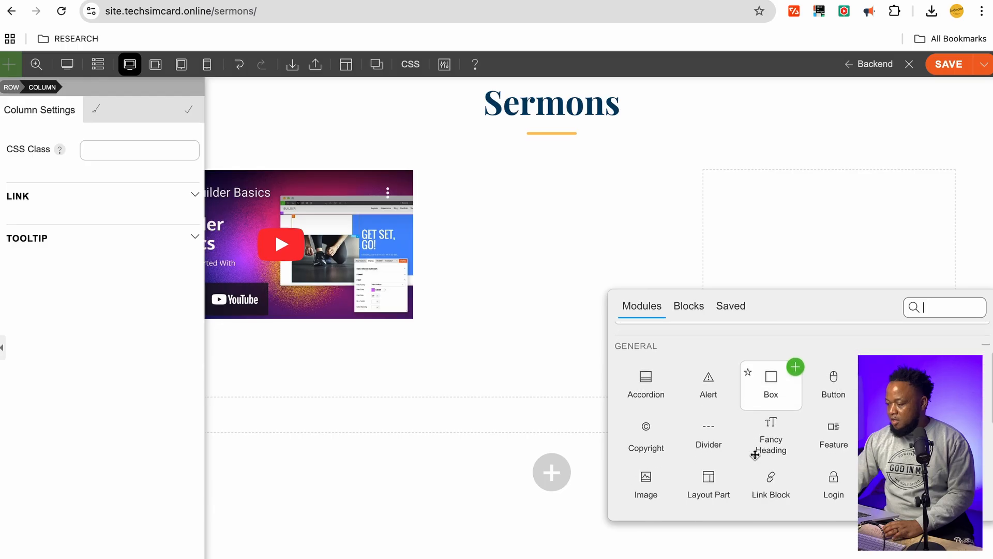
scroll(755, 454, down, 2)
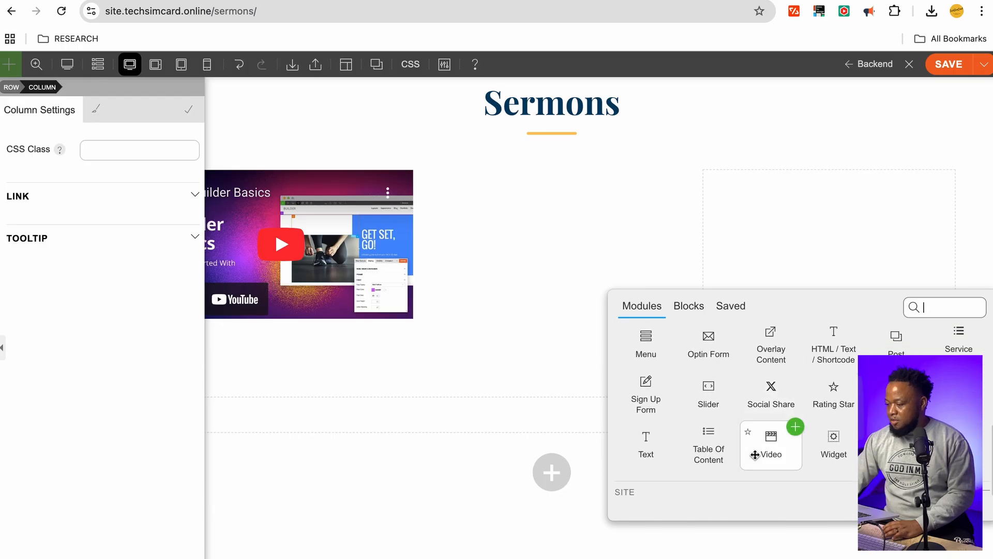
click(670, 427)
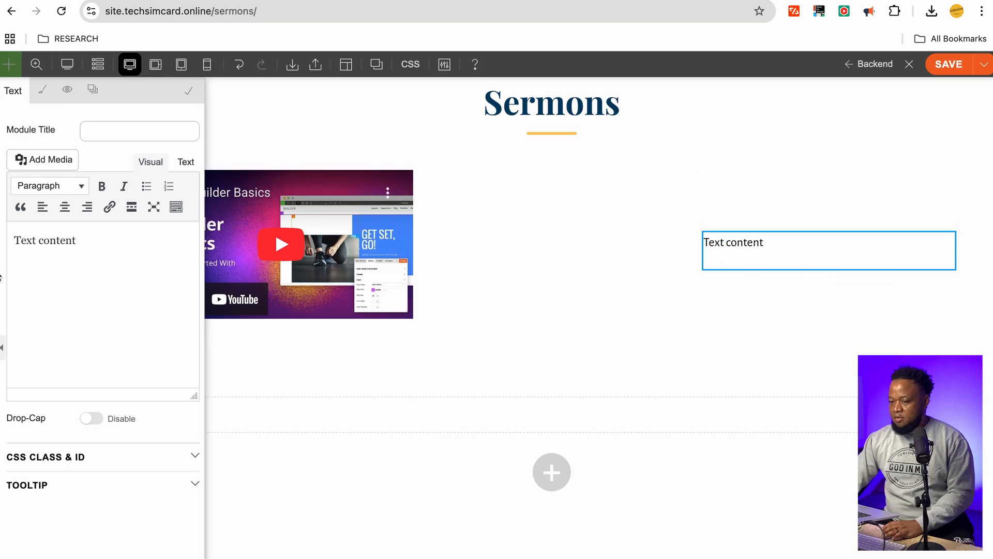
click(55, 236)
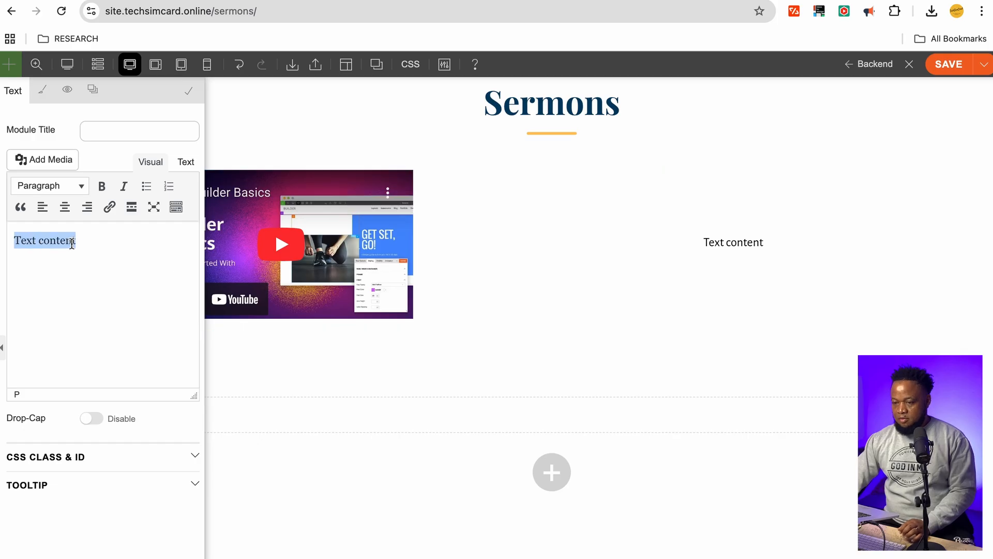
text(T)
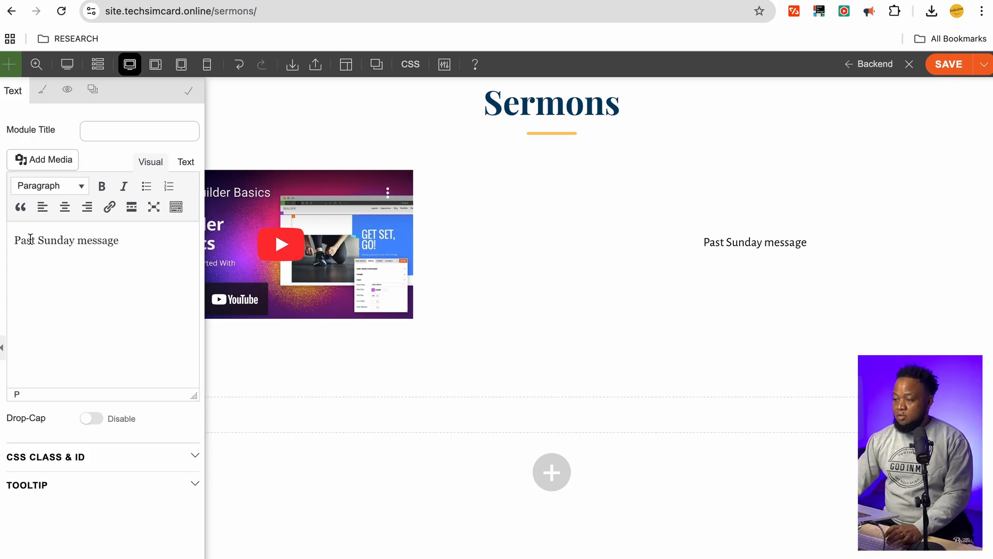
click(556, 236)
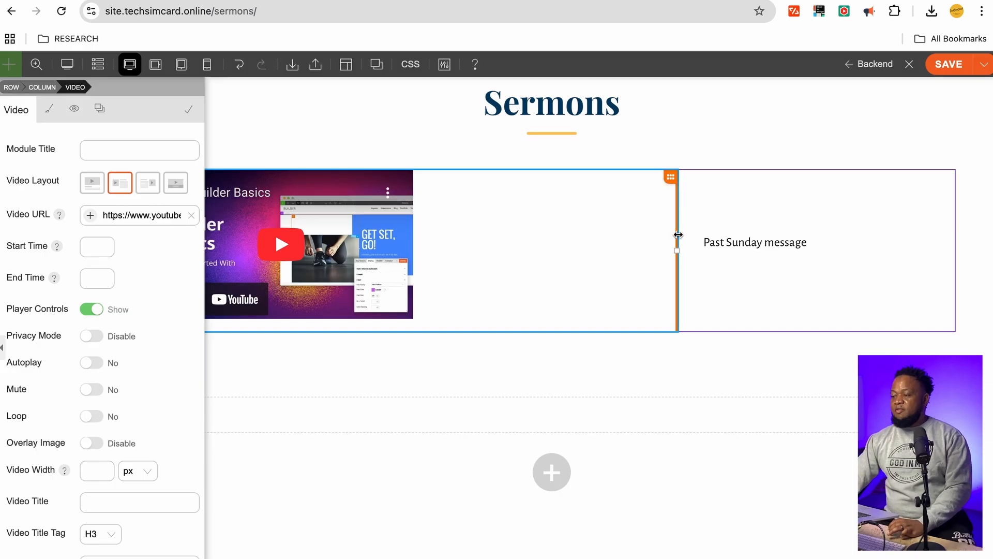
Restack the row into a single Full Width column so the video sits above the text
drag(678, 235, 757, 304)
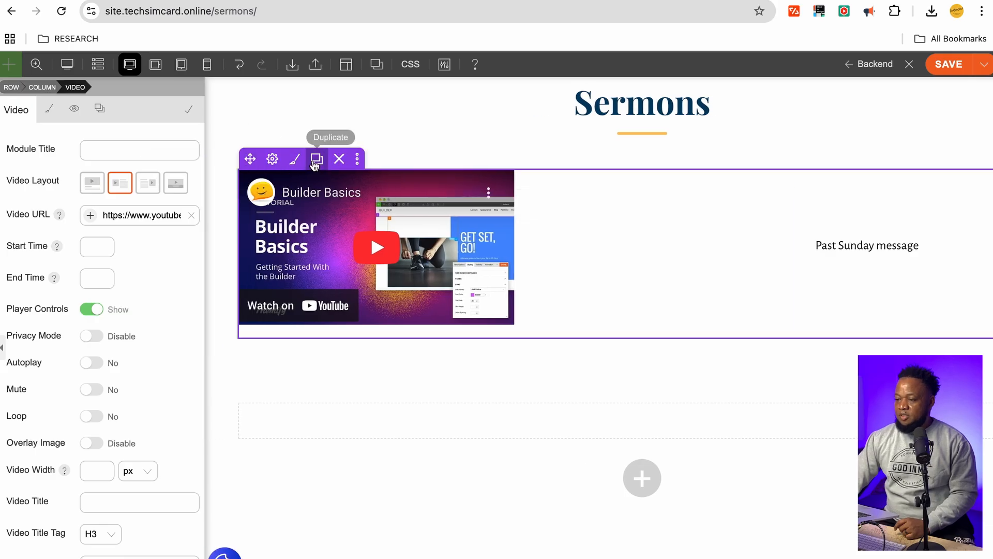
mouse_move(271, 159)
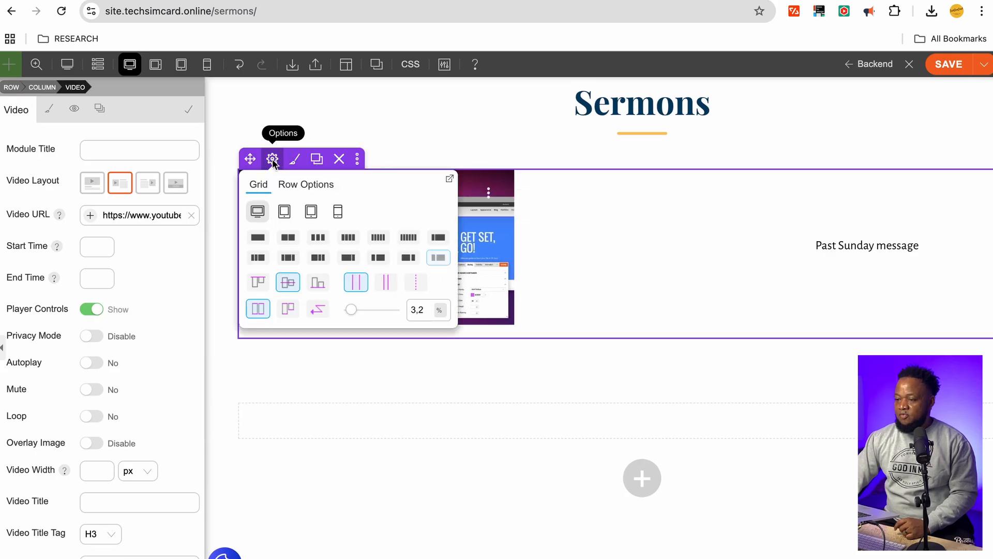
click(259, 239)
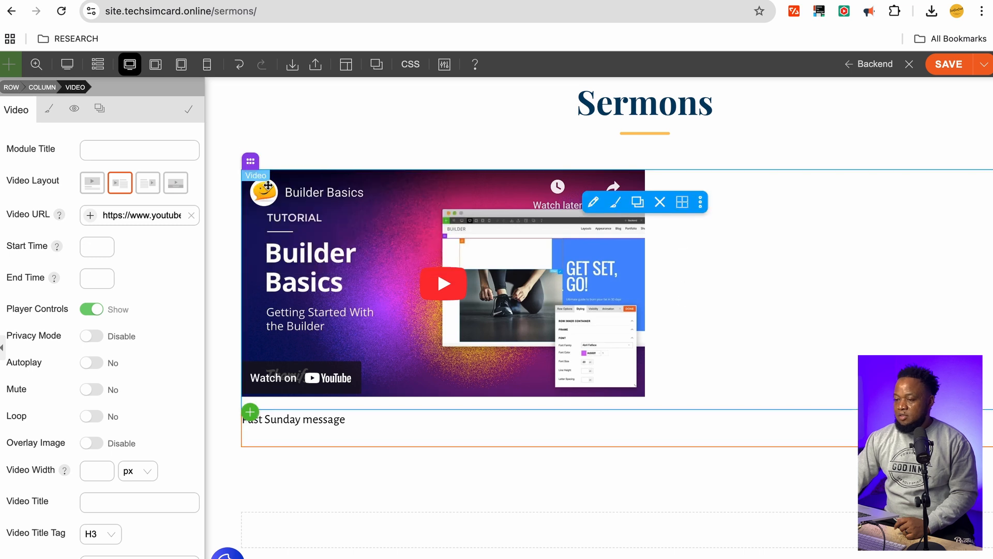
Drag the video's bottom spacing taller to add room beneath it, then open the column settings
mouse_move(277, 164)
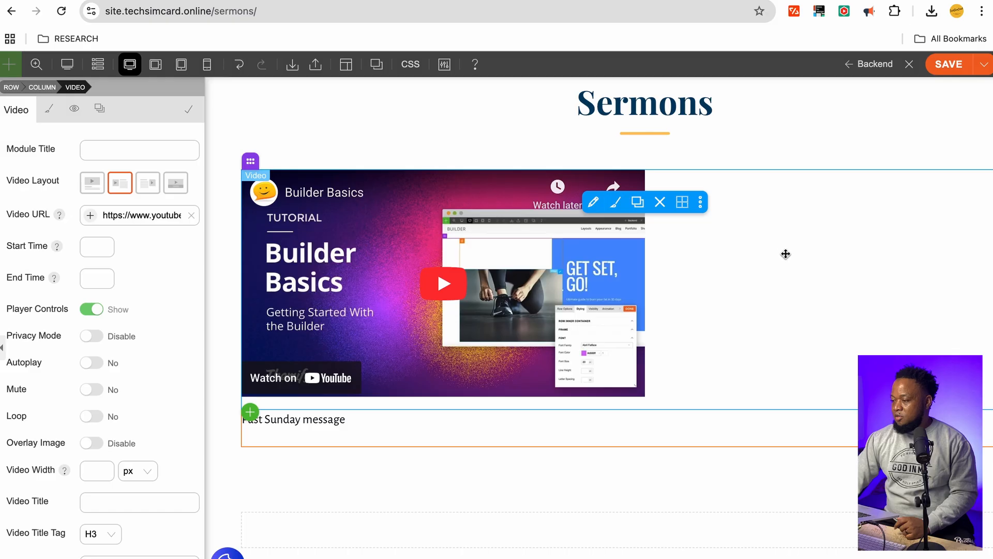
scroll(783, 270, right, 3)
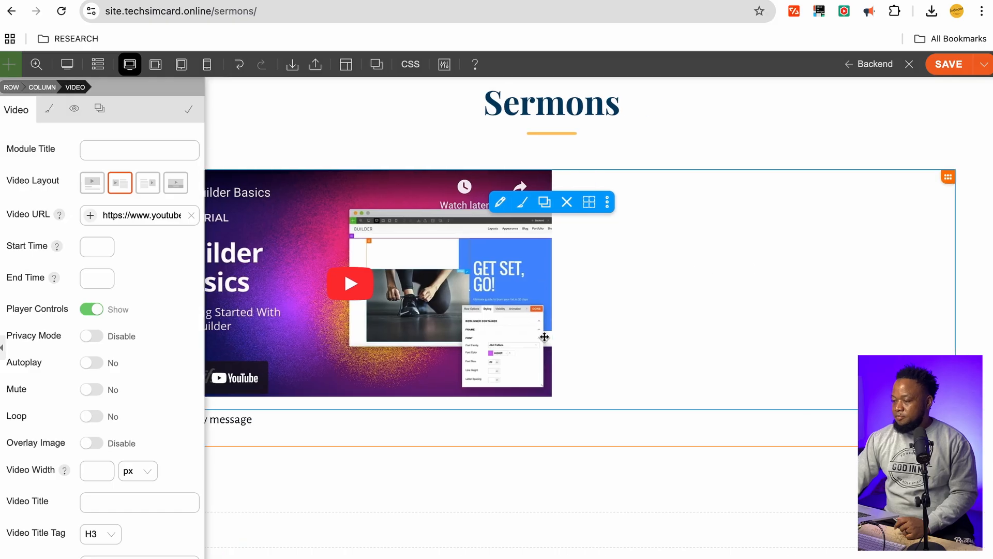
drag(557, 408, 559, 450)
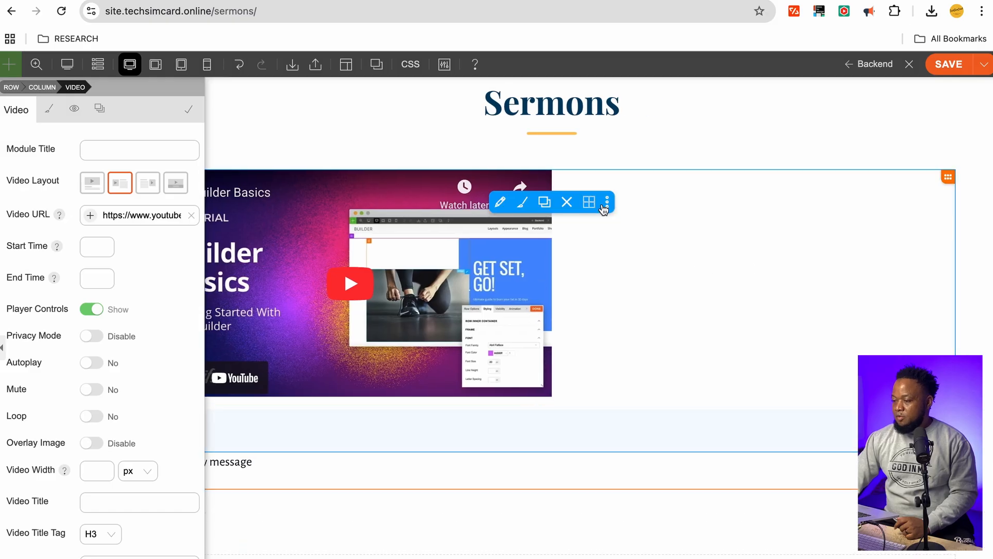
scroll(573, 276, left, 1)
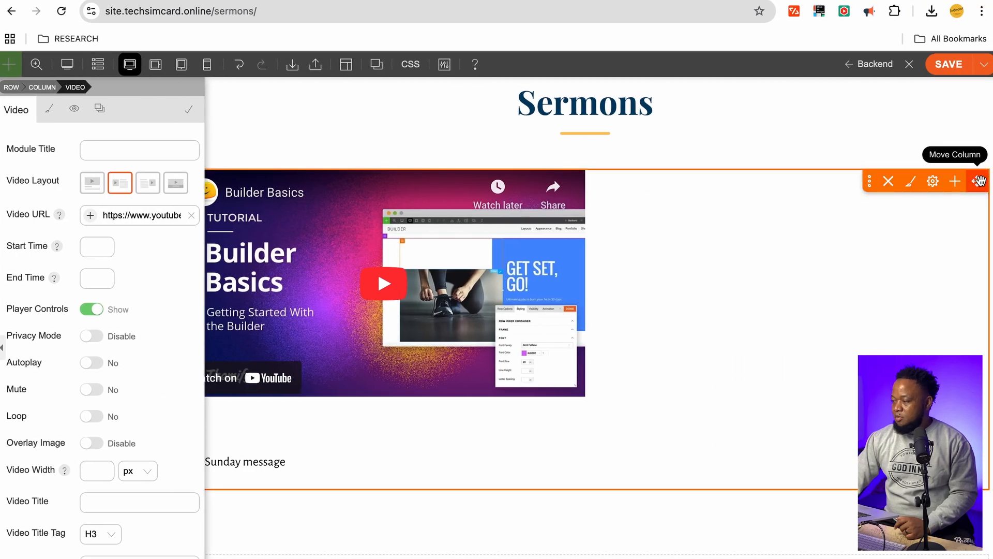
click(933, 184)
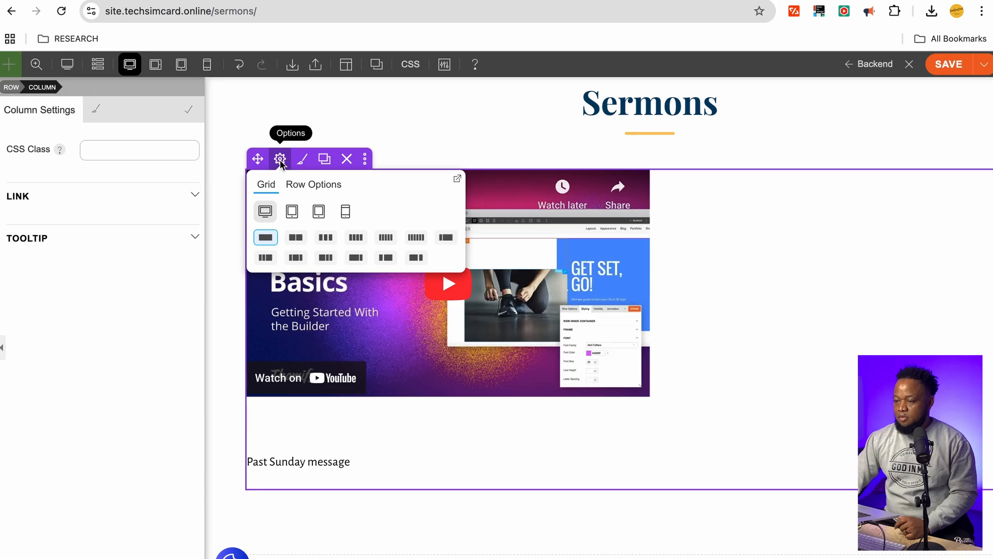
Delete the old embedded Video module from the row
click(280, 160)
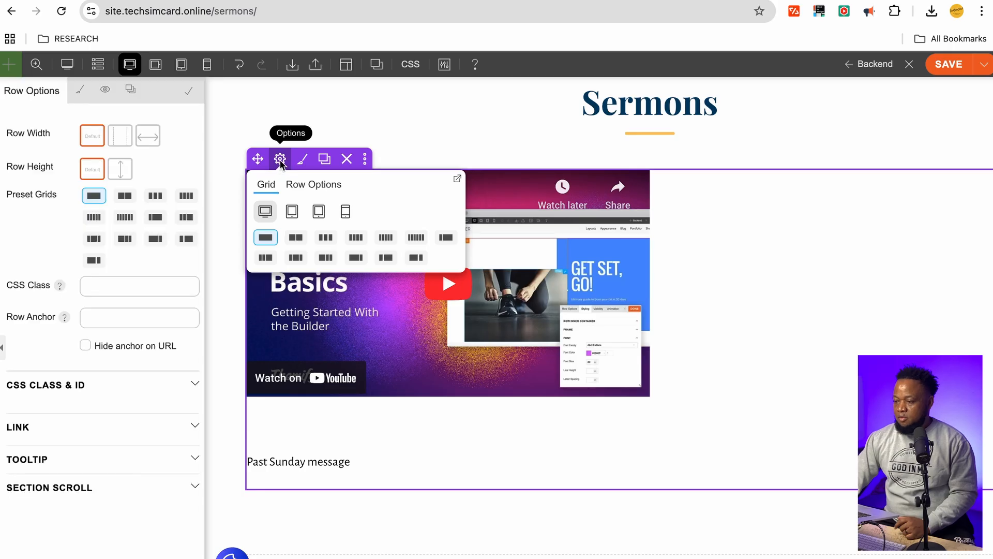
click(793, 288)
click(664, 202)
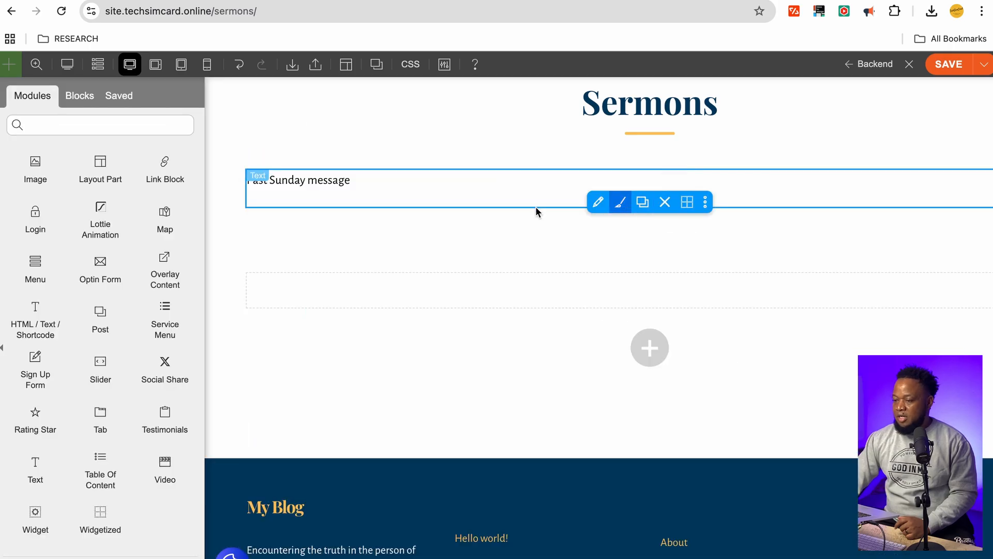
Drag a new Video module from the Modules panel below the 'Past Sunday message' text
scroll(104, 393, down, 1)
scroll(102, 381, up, 4)
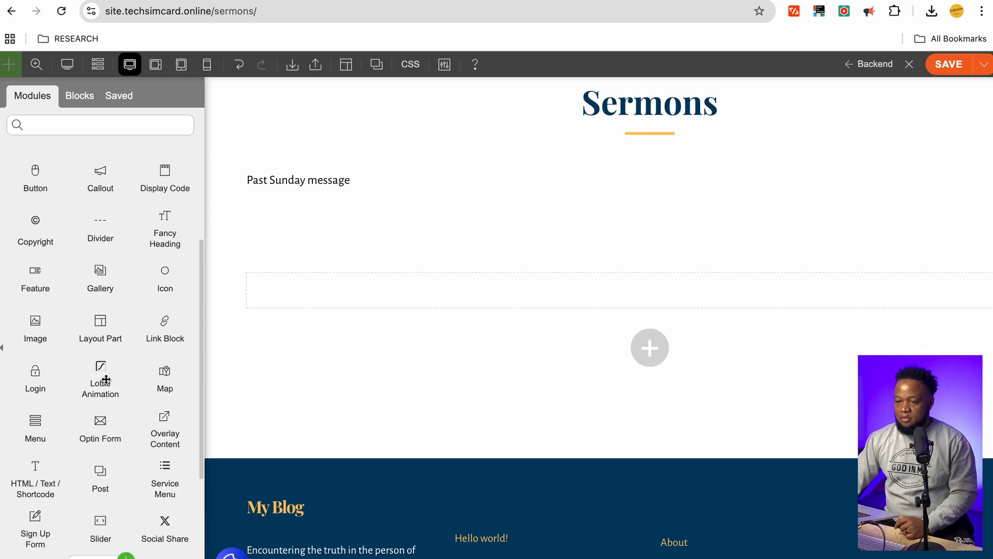
scroll(106, 379, up, 3)
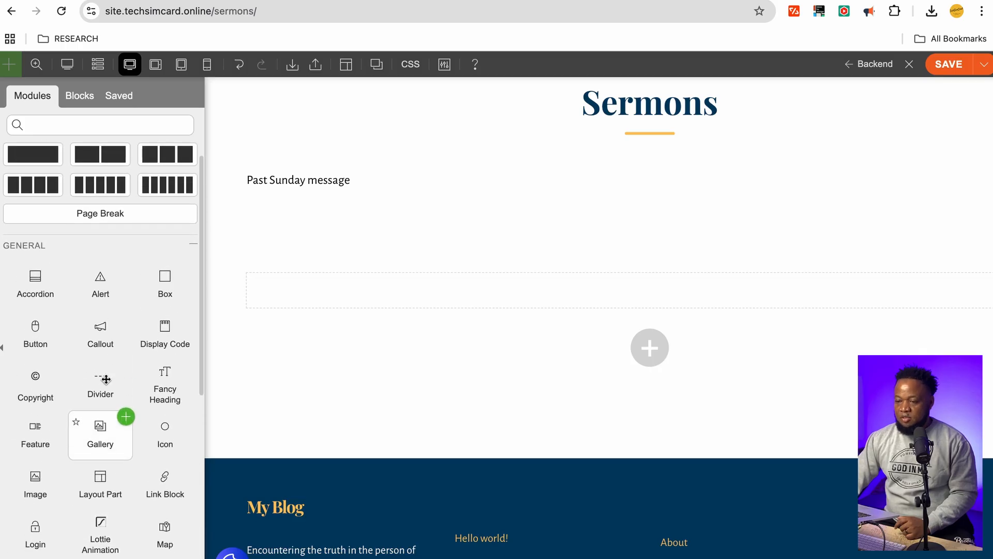
scroll(105, 379, down, 8)
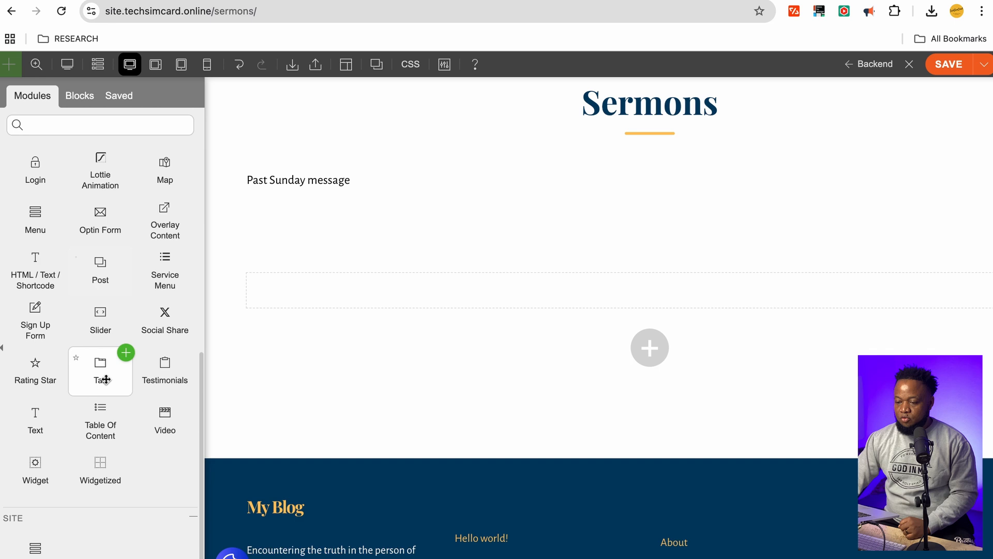
scroll(99, 398, up, 3)
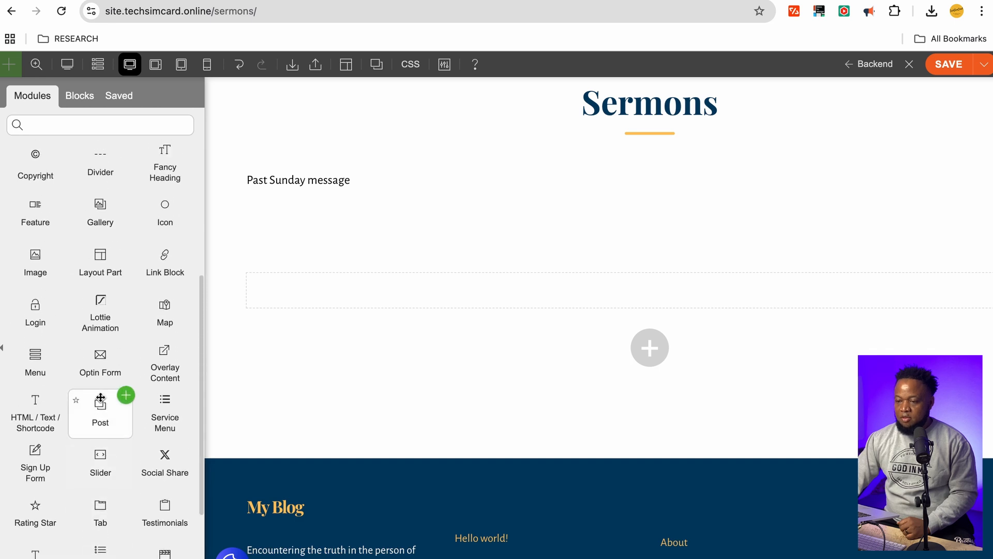
scroll(100, 398, up, 1)
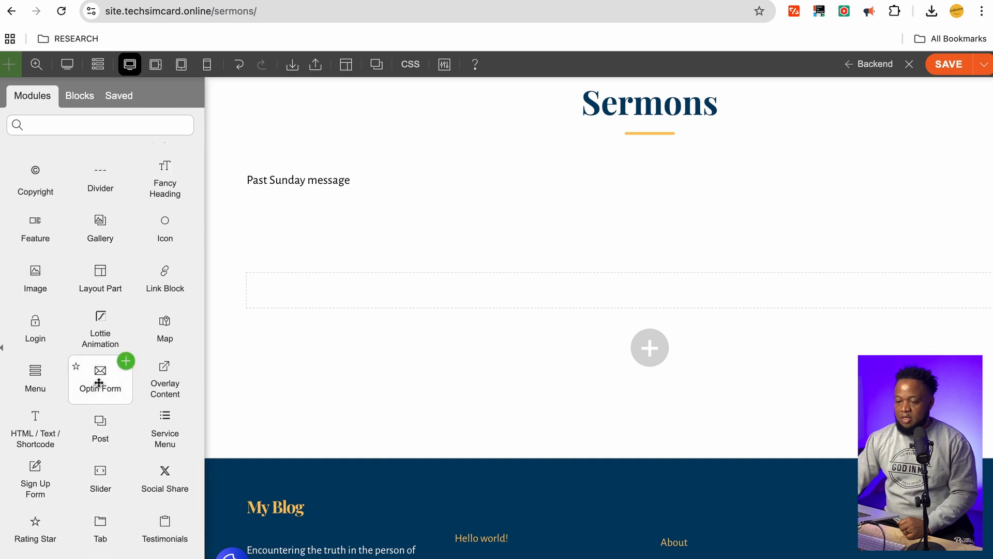
scroll(99, 383, down, 1)
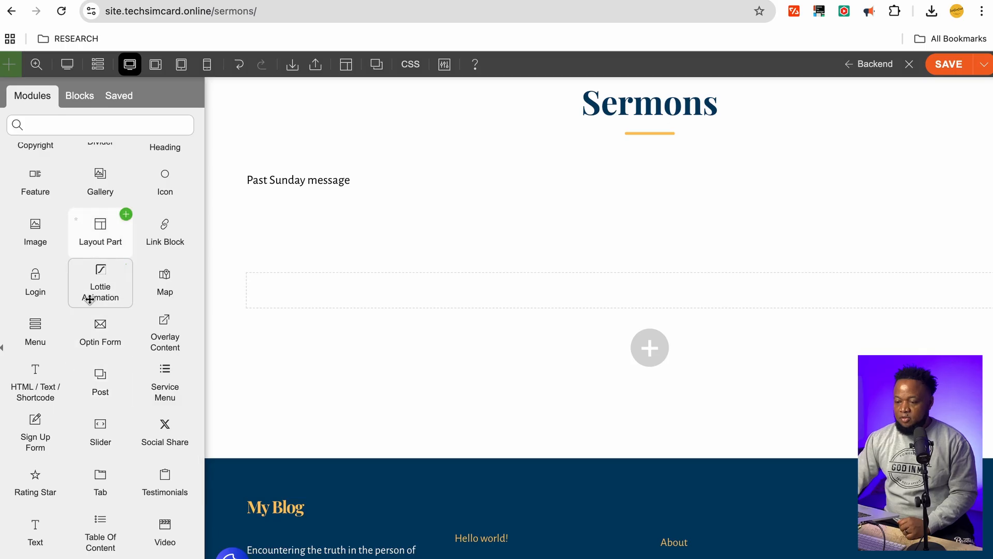
drag(164, 532, 650, 200)
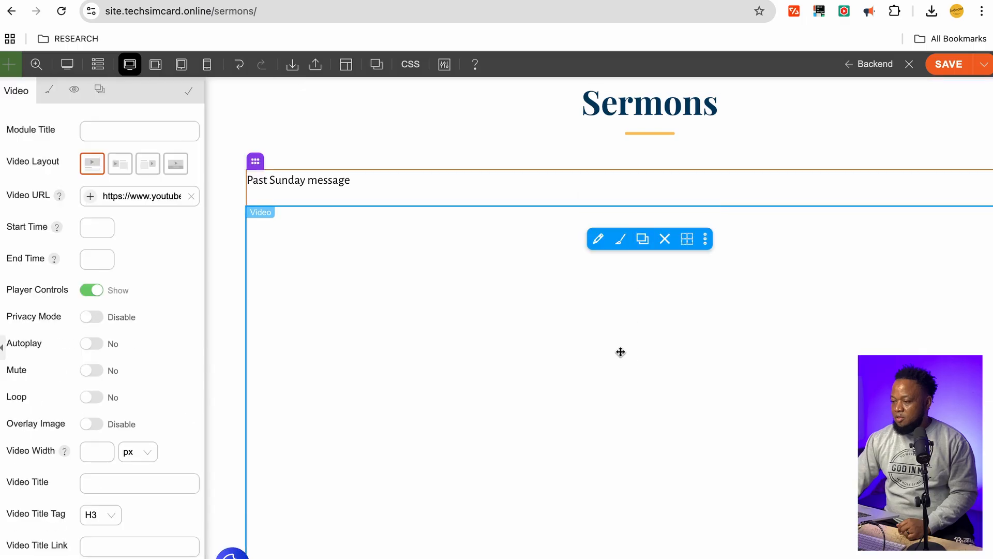
scroll(634, 324, down, 2)
scroll(616, 313, right, 1)
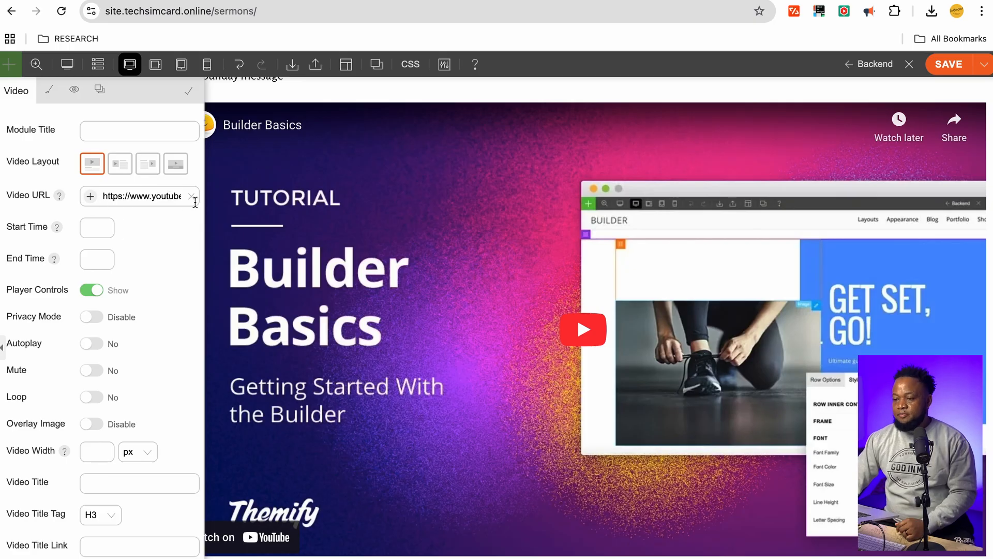
In a new tab, search Google for 'church sermon on youtube grace bible church'
key(super+t)
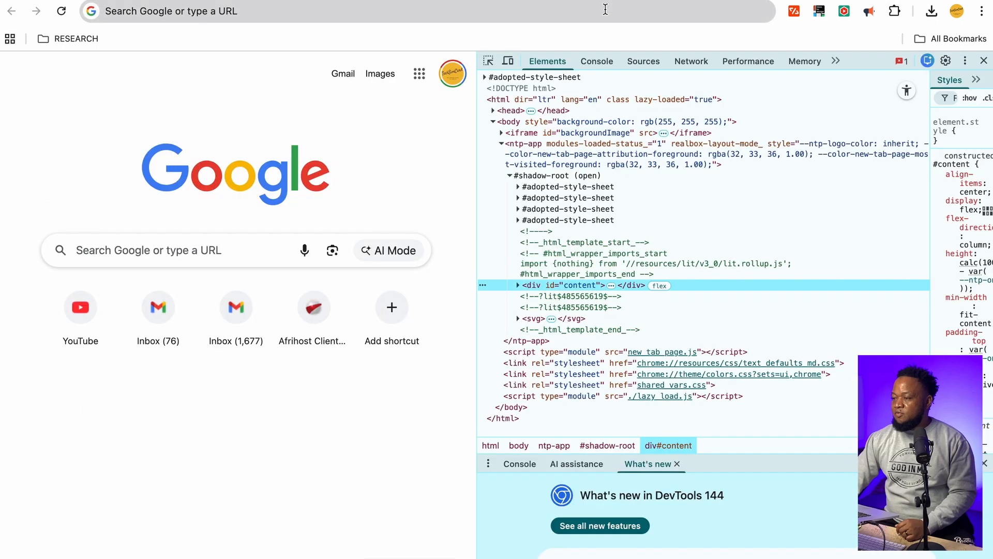
click(605, 10)
text(chur)
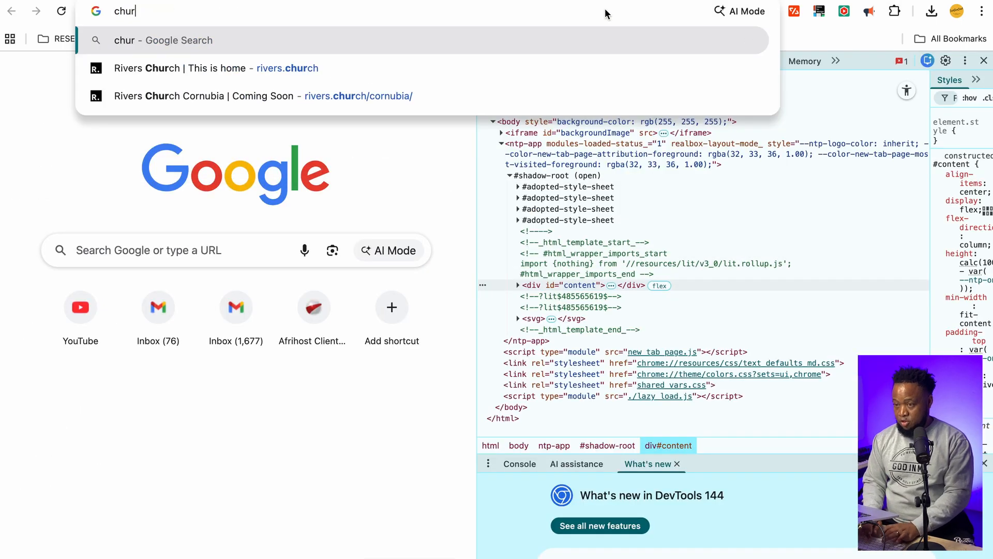
text(ch sermon )
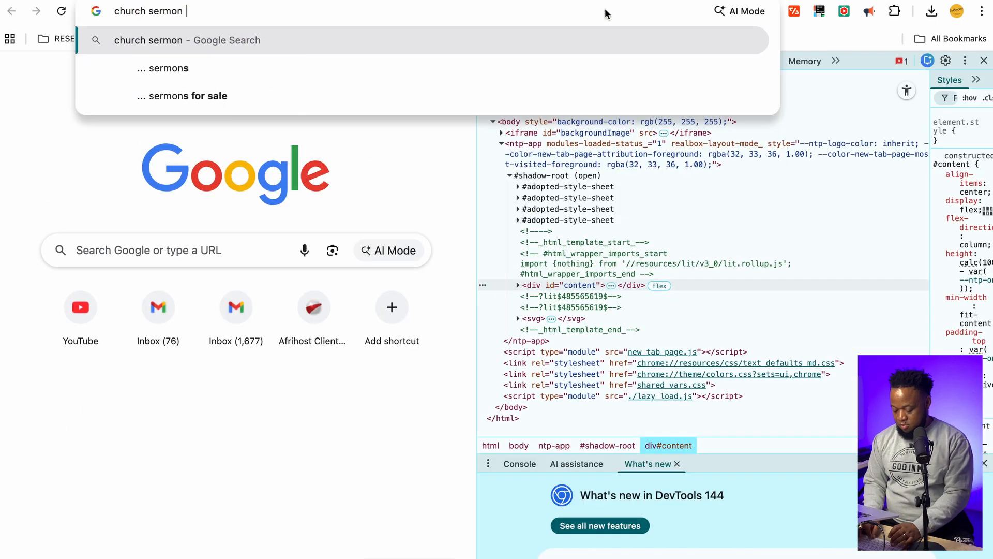
text(on youtuibe grace bible ch)
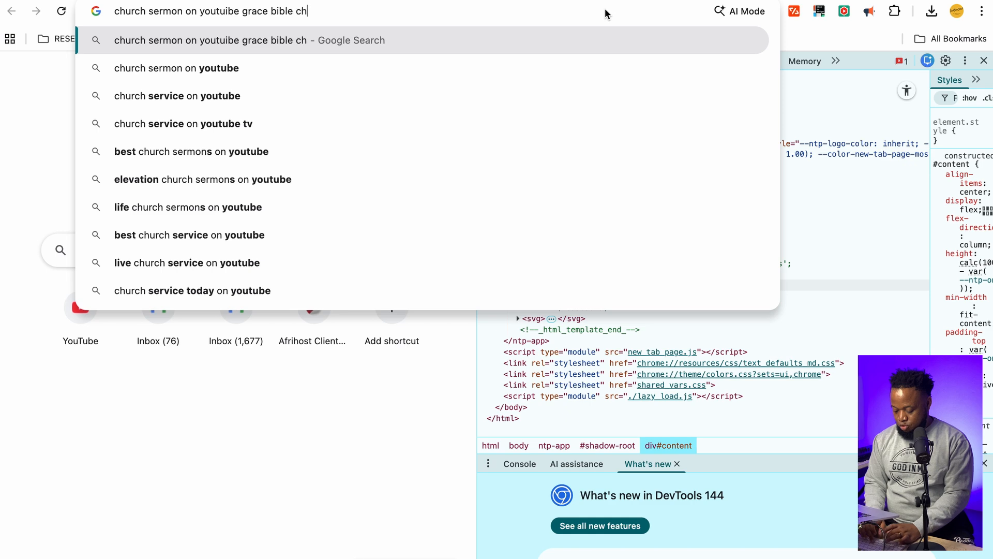
text(urch)
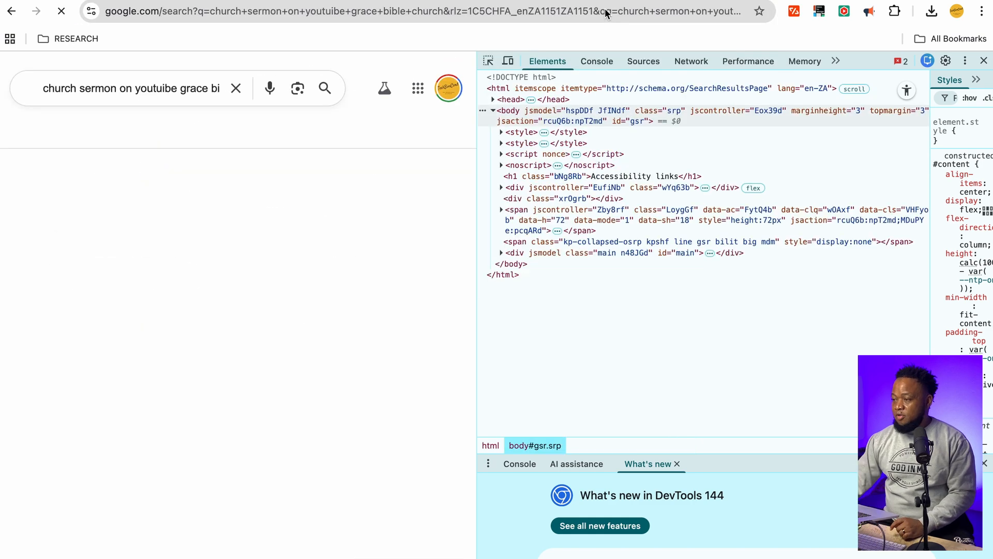
click(984, 61)
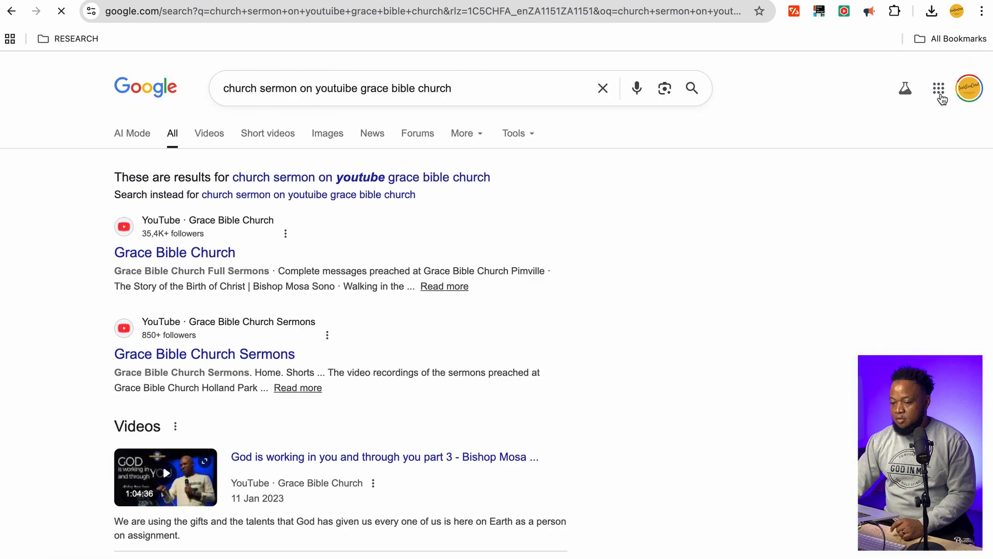
From the Grace Bible Church channel, open 'Good Friday Celebration 25' - Day 1 - Session 1' and select its URL
click(194, 256)
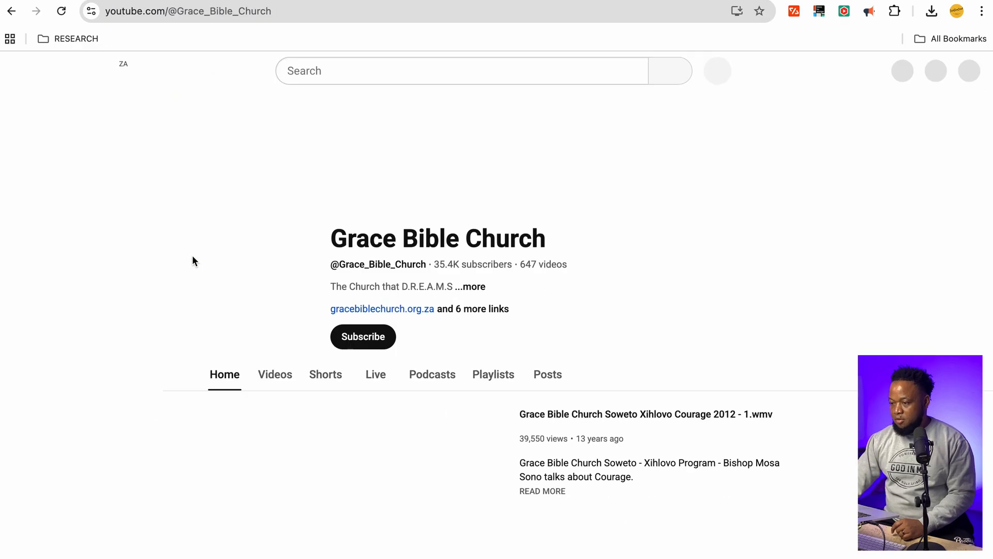
scroll(469, 397, down, 1)
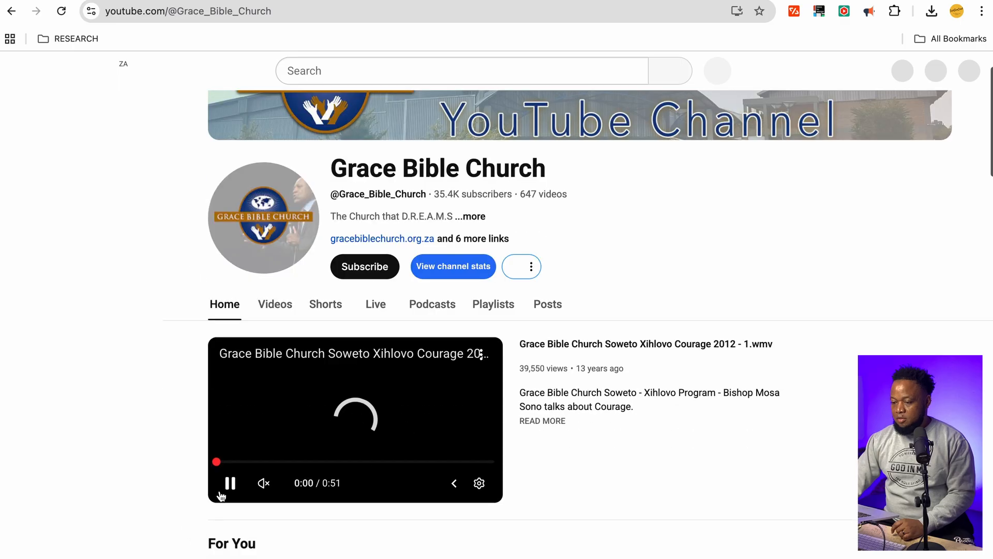
scroll(510, 419, down, 5)
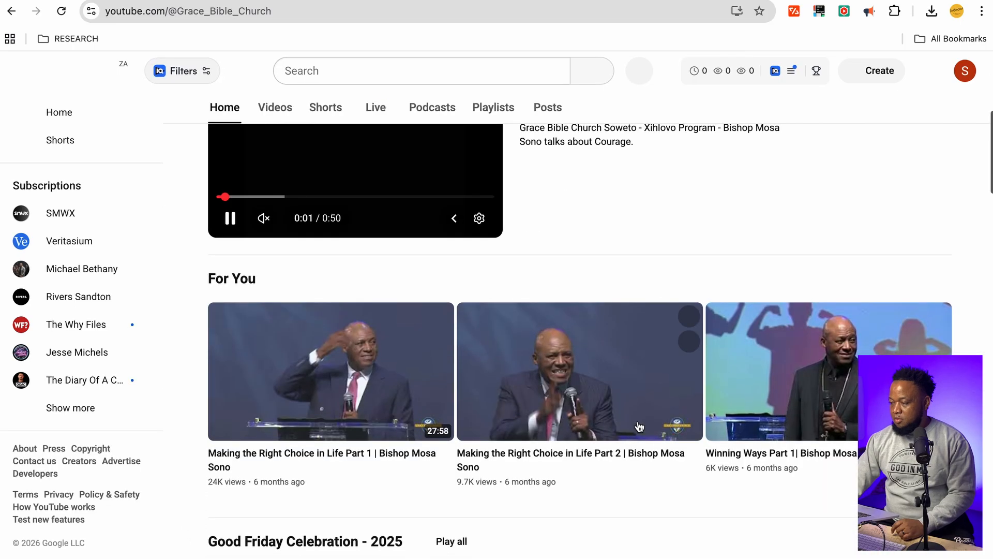
scroll(645, 426, down, 1)
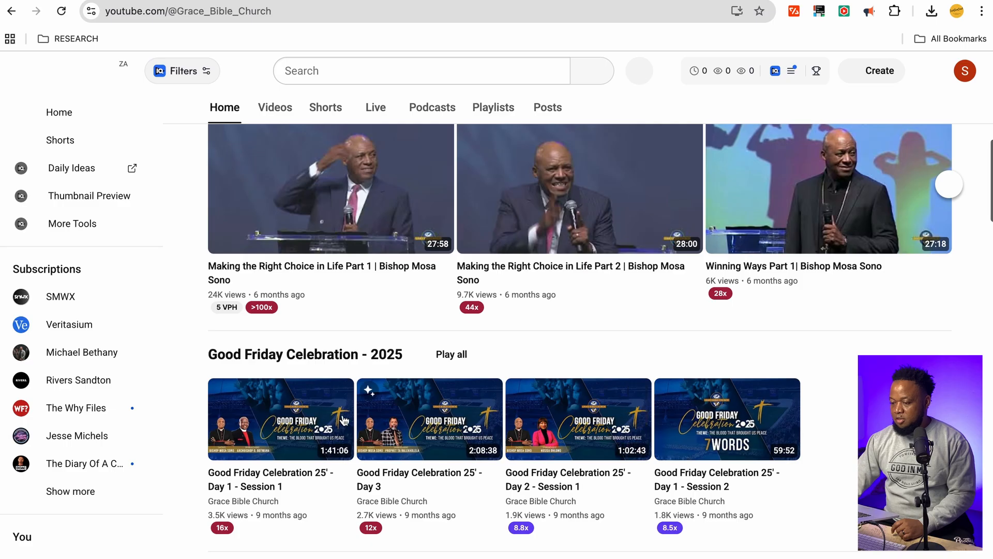
click(285, 419)
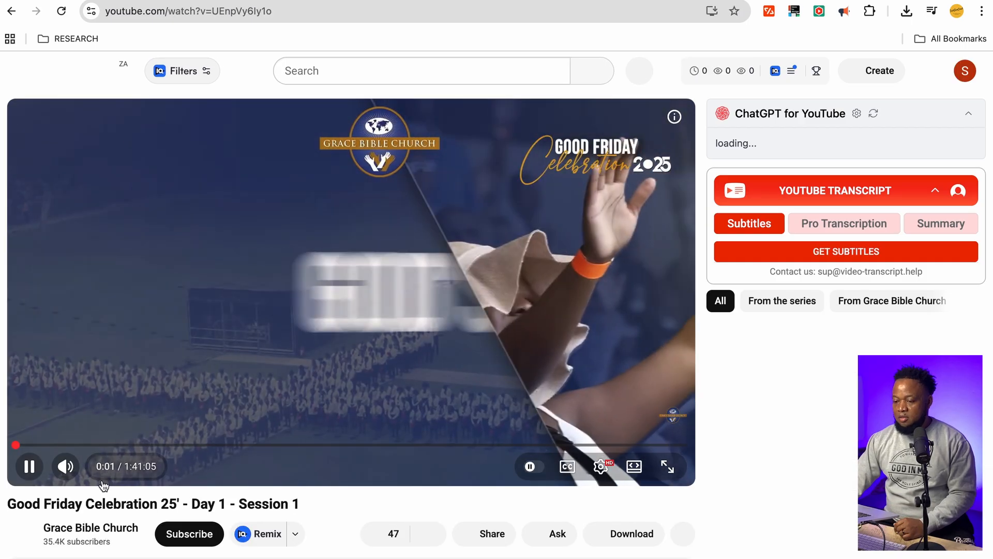
click(282, 11)
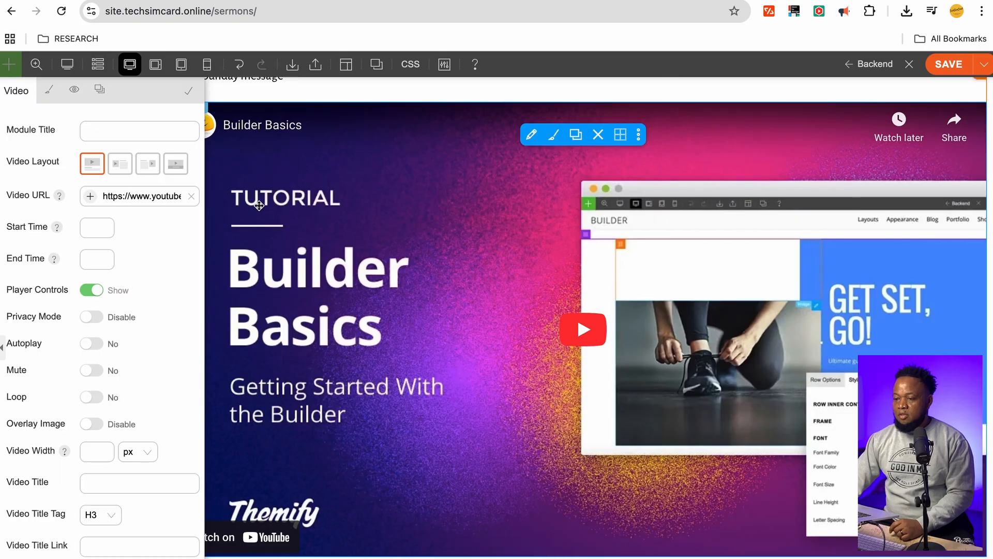
Replace the Video URL with the copied Good Friday video link and save the page
triple_click(170, 195)
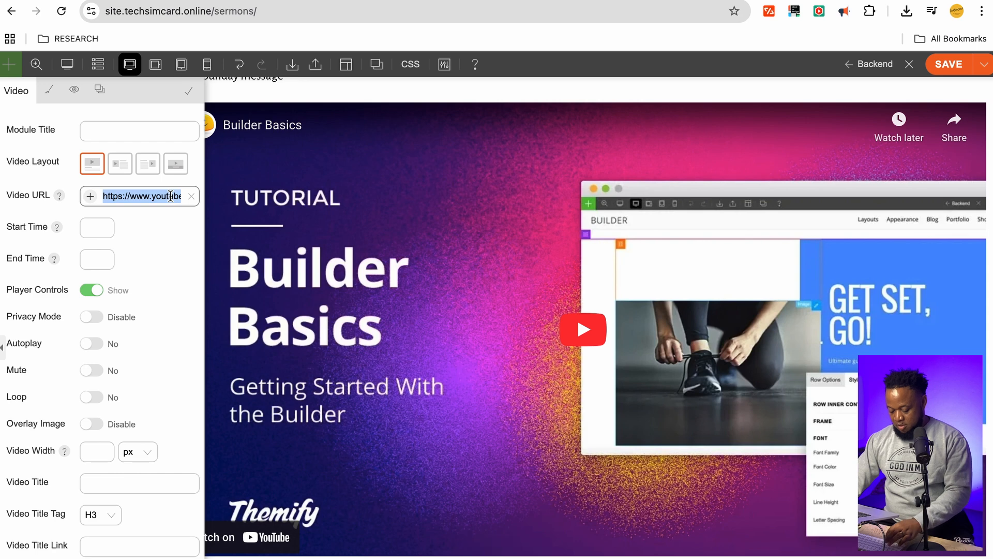
key(End)
click(191, 196)
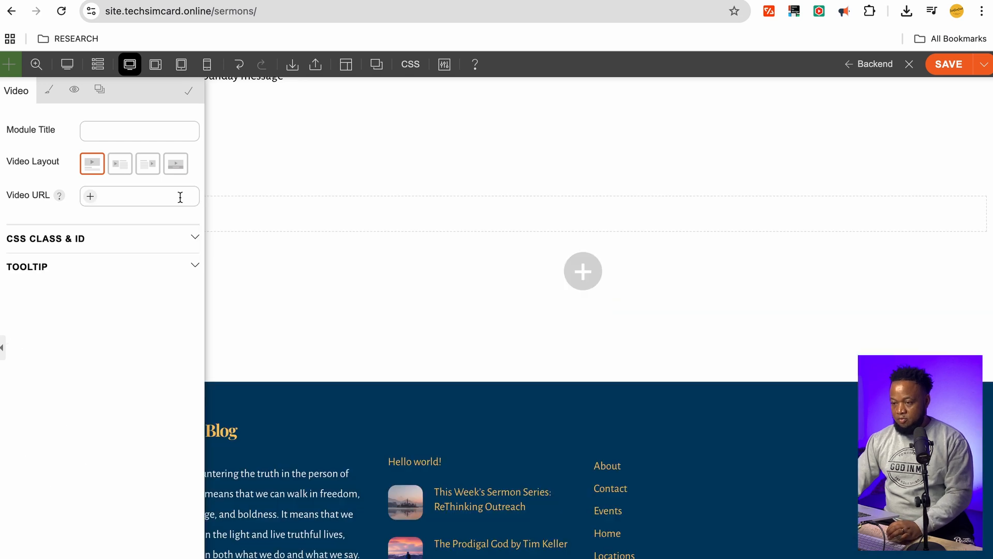
click(151, 195)
key(super+v)
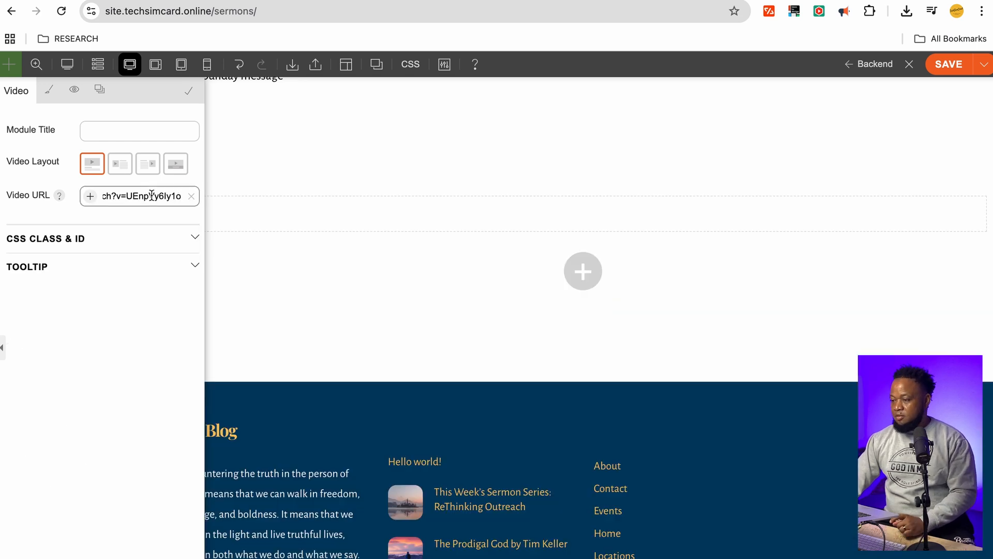
click(143, 114)
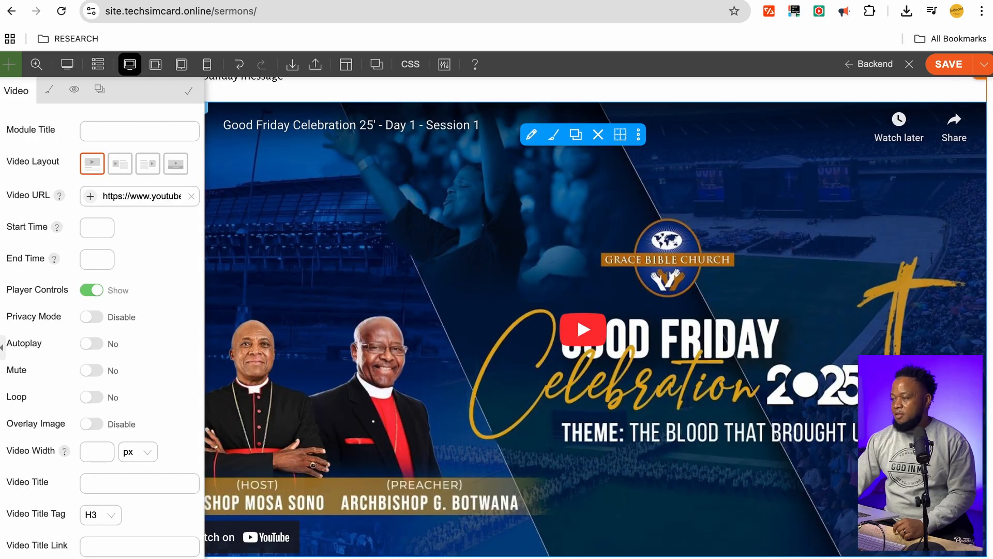
click(948, 64)
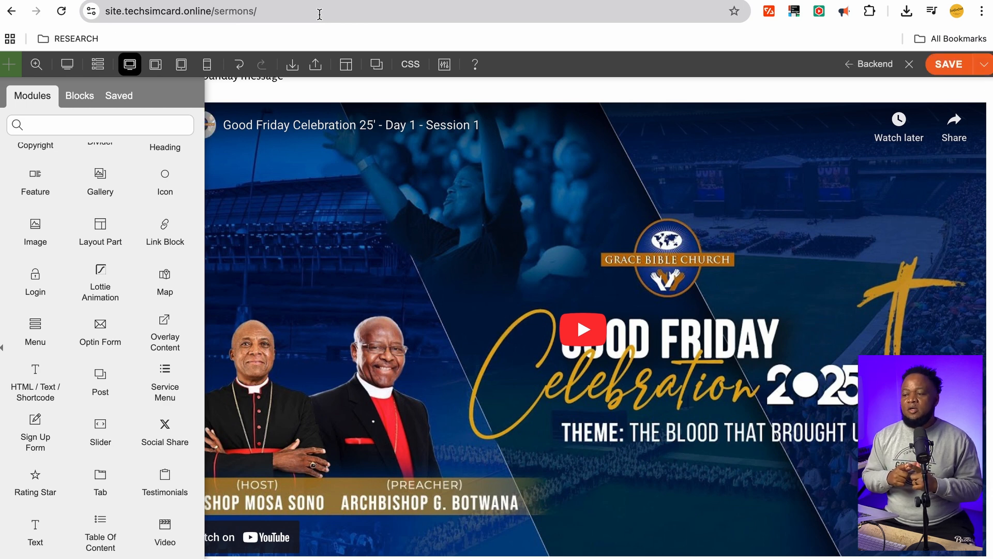
Reload the live Sermons page and scroll down to the embedded YouTube video
click(319, 14)
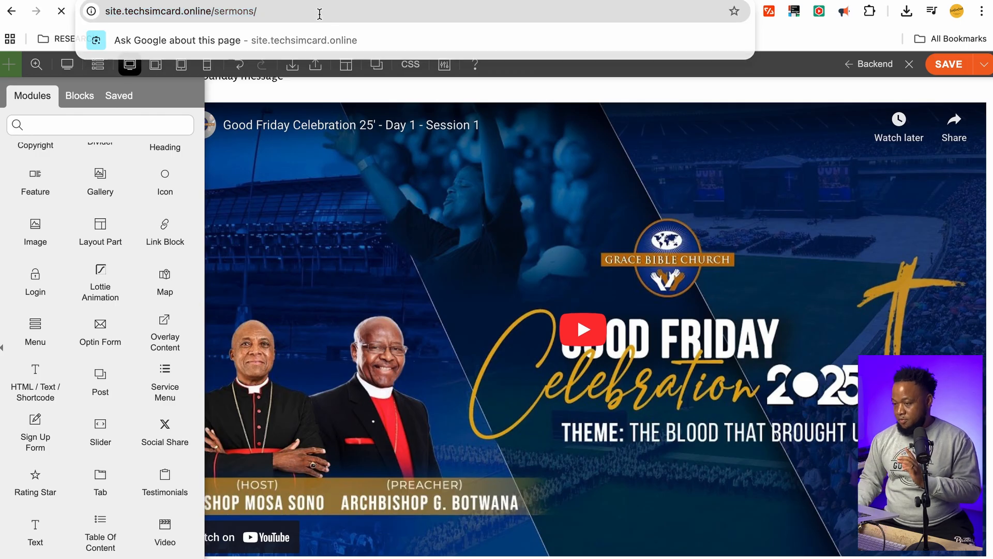
key(Return)
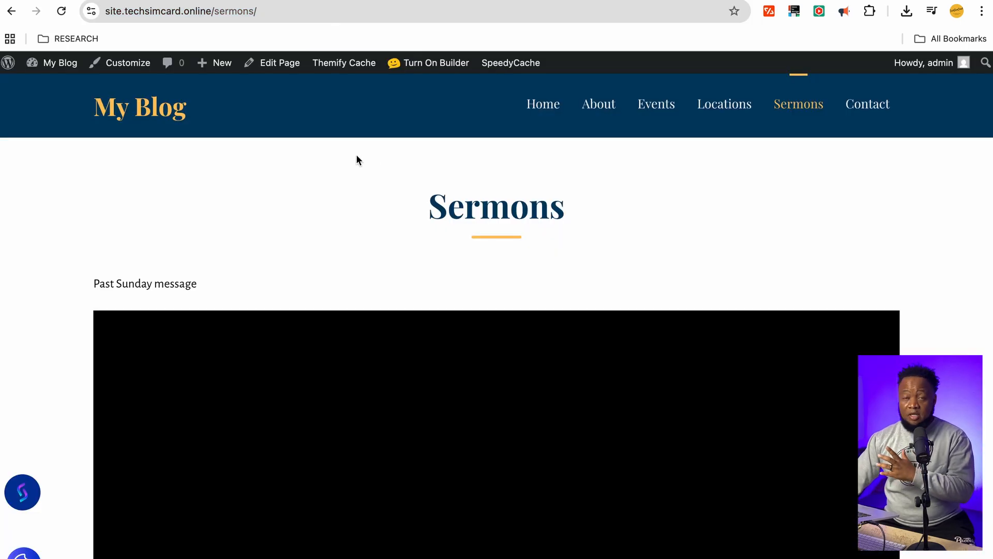
scroll(835, 409, down, 5)
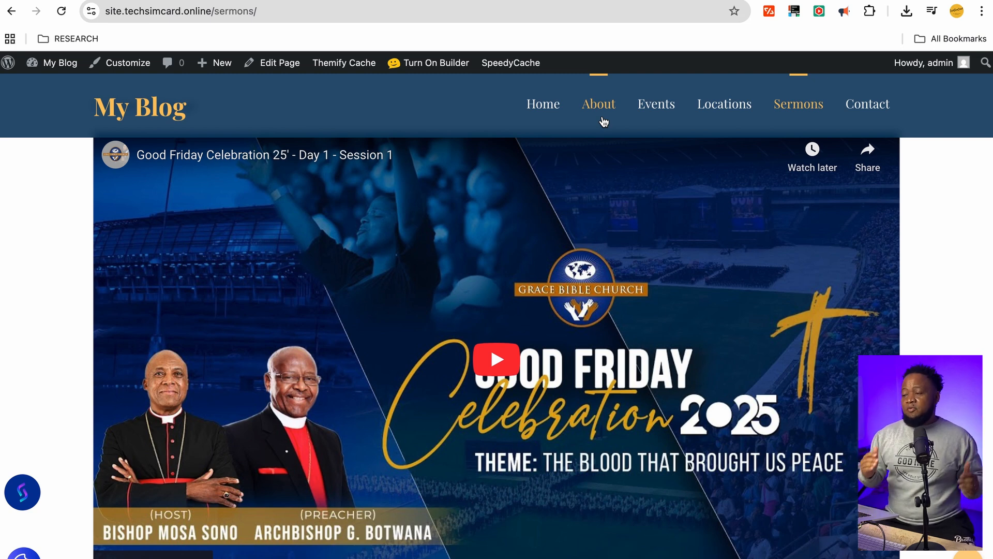
scroll(569, 238, up, 4)
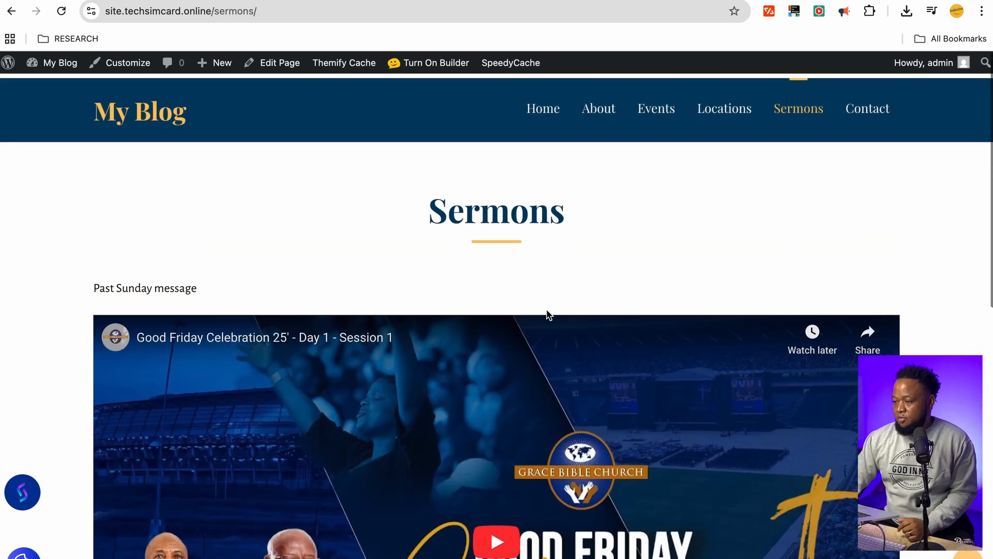
scroll(549, 314, down, 10)
scroll(549, 313, up, 9)
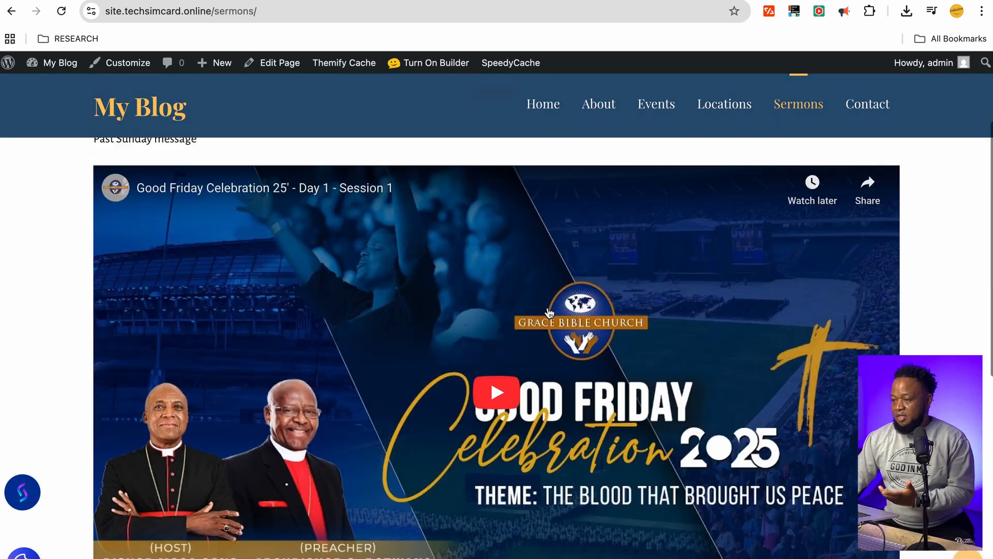
scroll(538, 305, down, 1)
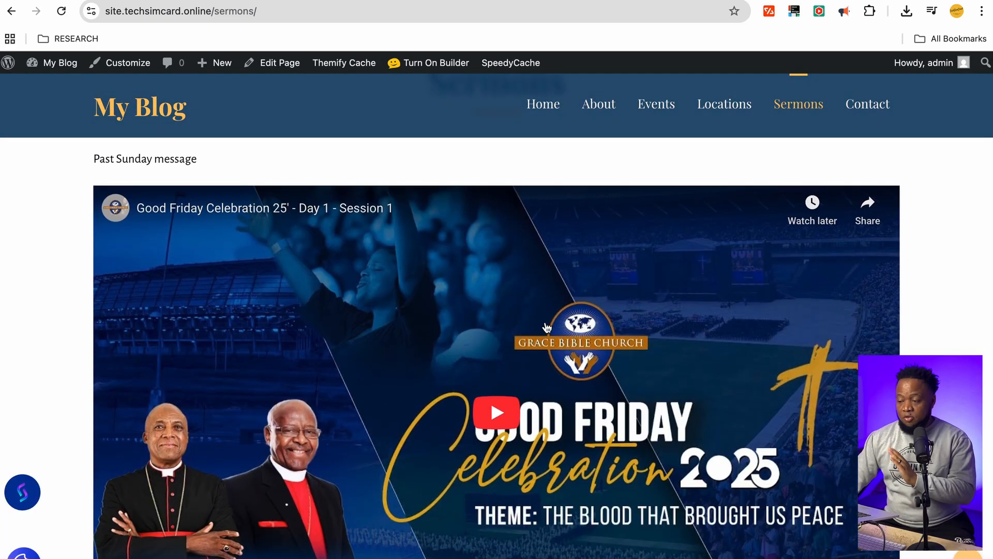
scroll(548, 326, down, 3)
scroll(551, 321, down, 2)
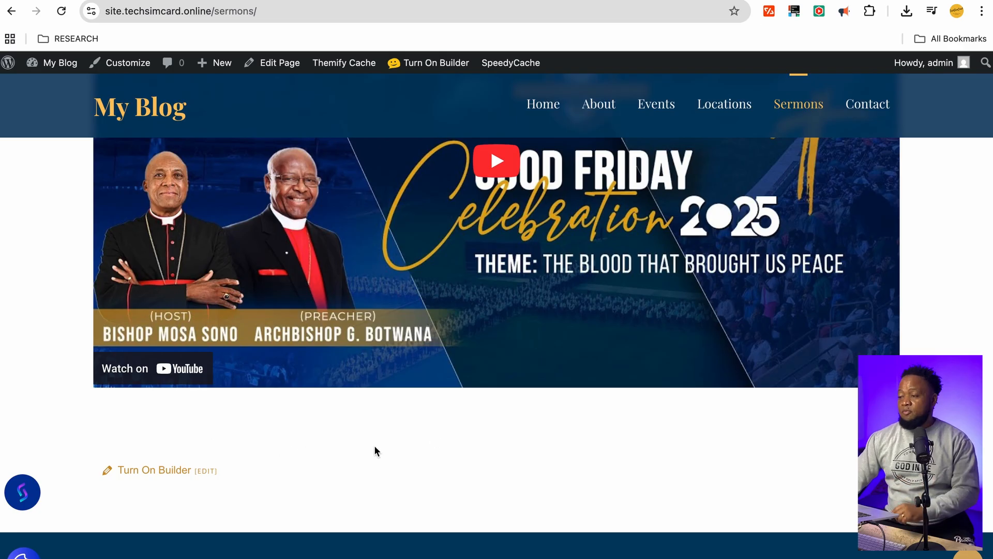
scroll(467, 410, up, 4)
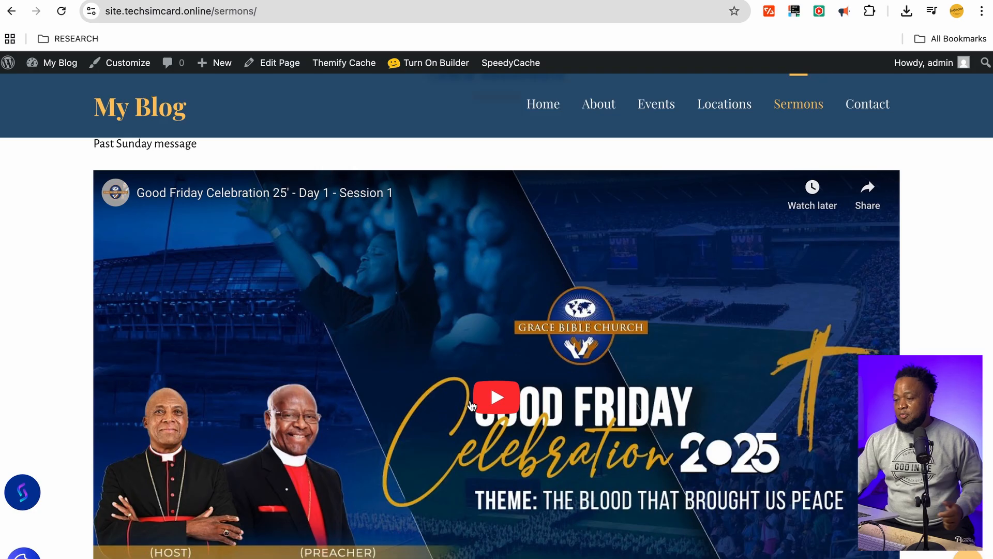
Play the embedded Good Friday video, then pause it
click(497, 398)
scroll(499, 397, down, 5)
scroll(498, 396, up, 2)
scroll(499, 401, up, 3)
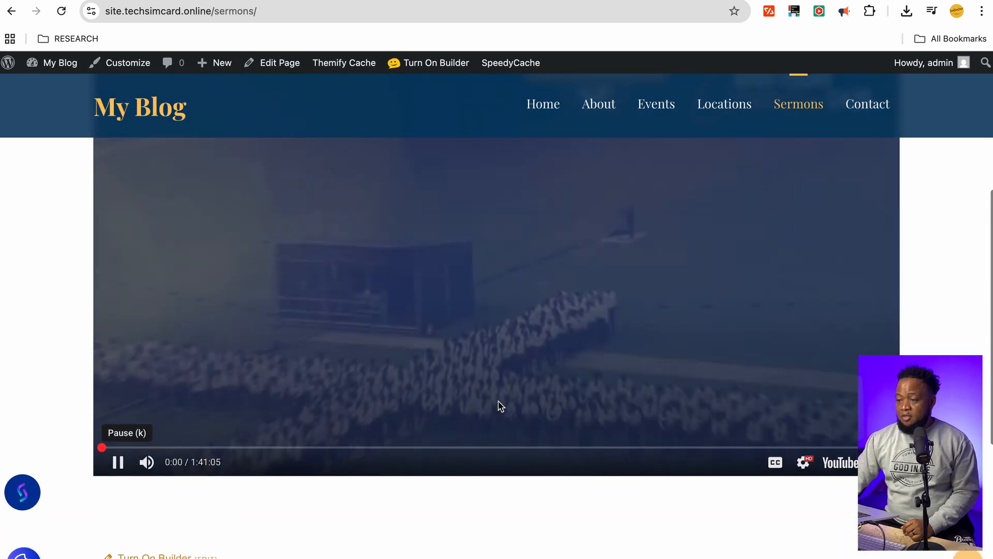
scroll(500, 406, down, 1)
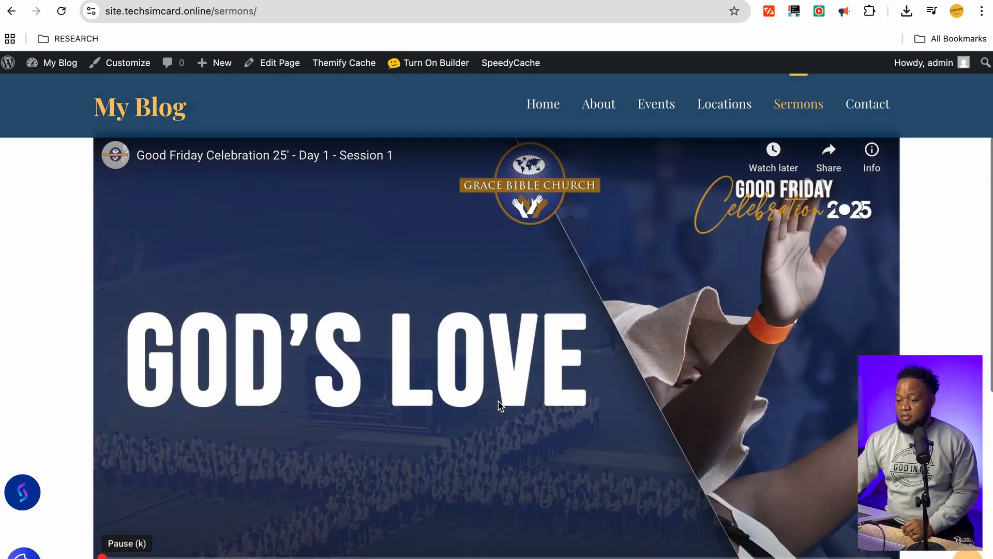
key(space)
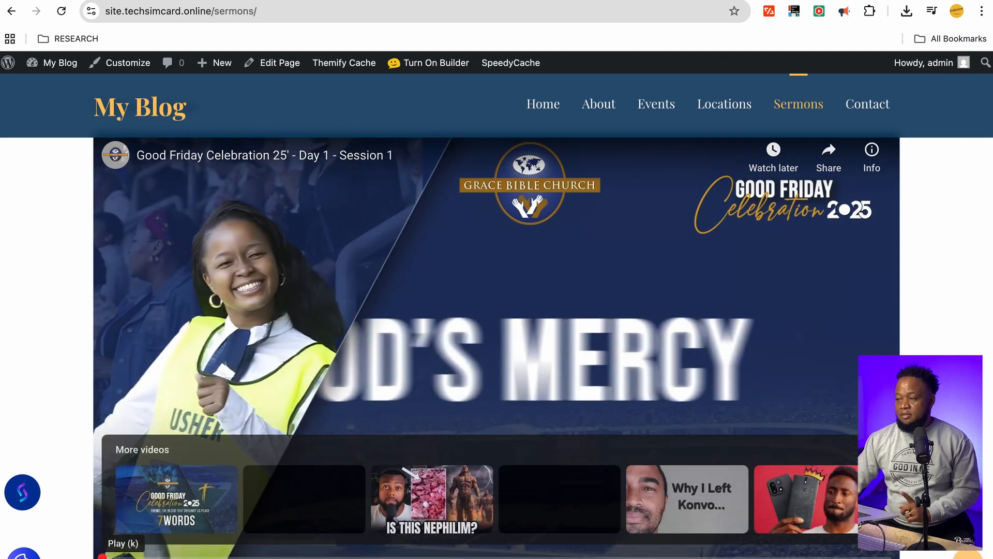
Turn on the builder for the Sermons page and review the Good Friday Video module's settings
click(443, 64)
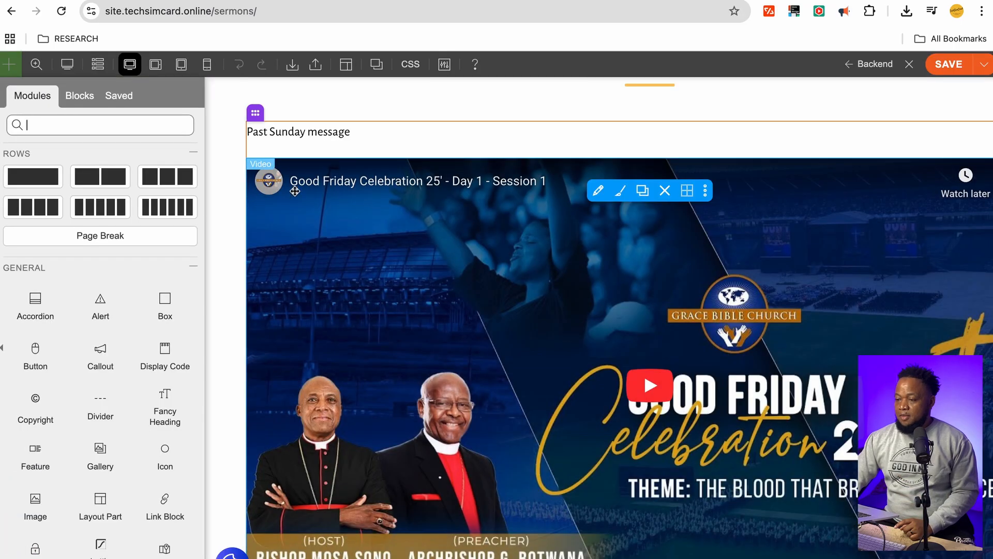
click(599, 193)
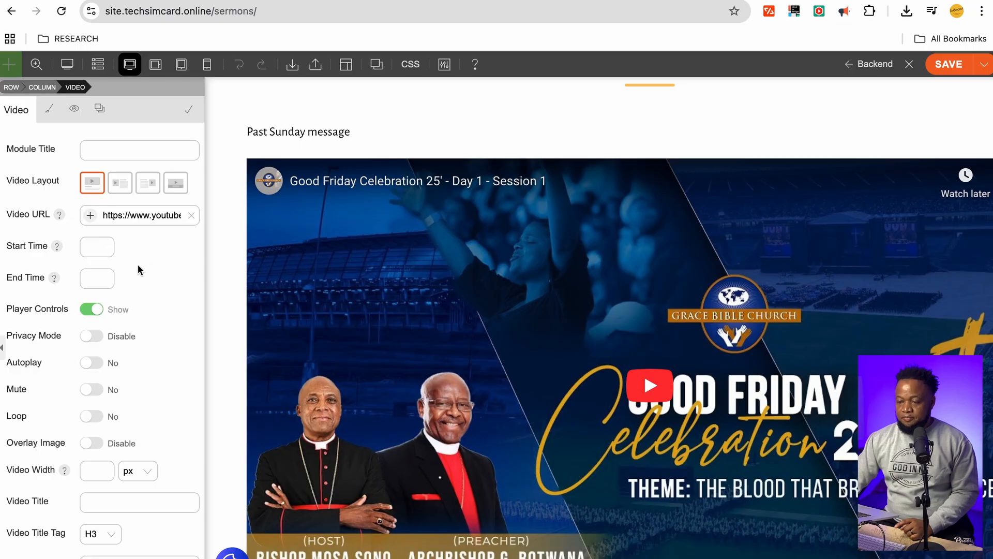
scroll(150, 273, down, 3)
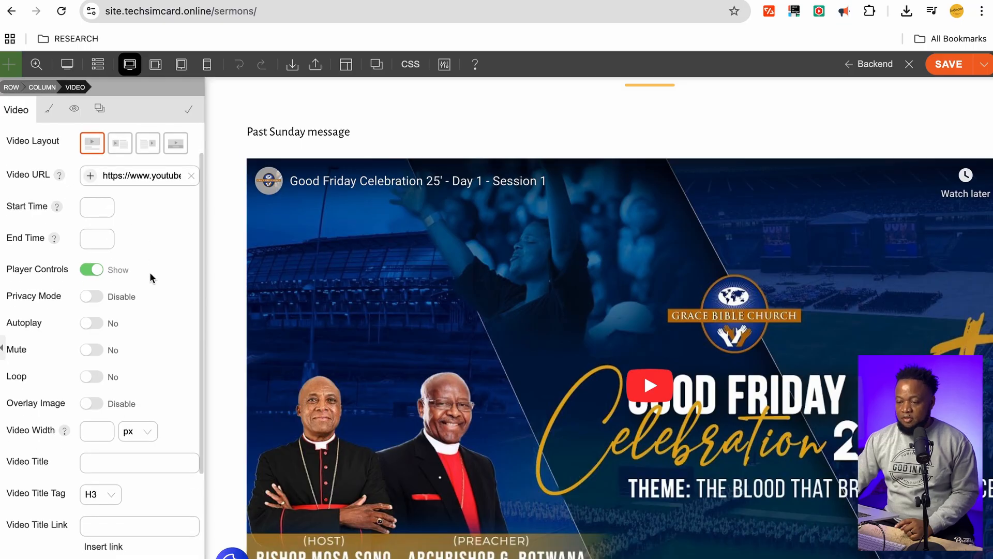
scroll(150, 274, up, 2)
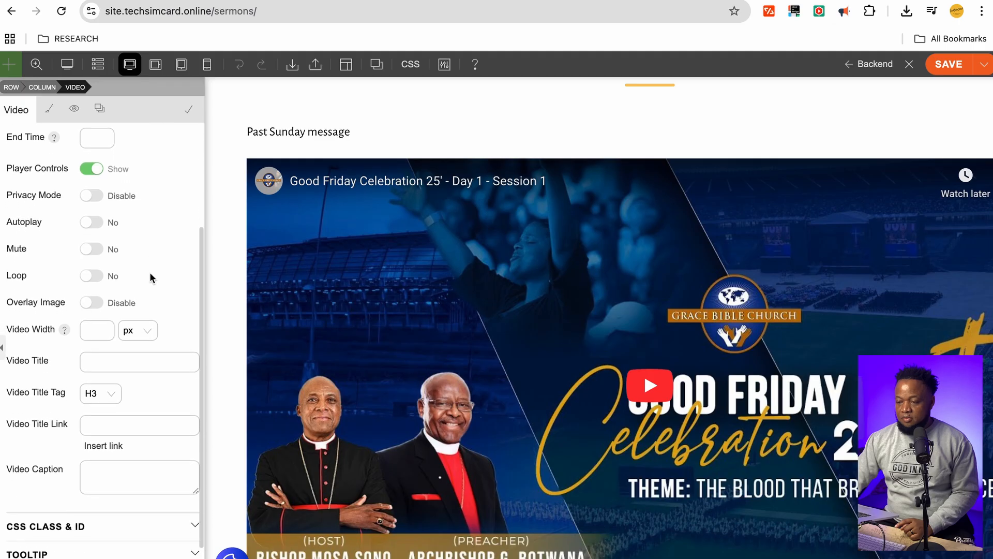
scroll(150, 274, up, 1)
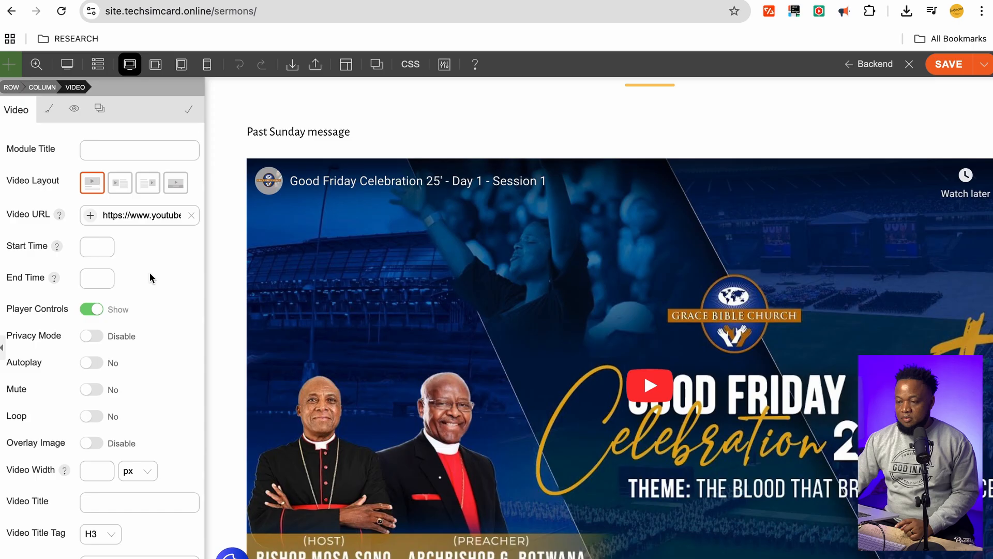
scroll(150, 278, down, 4)
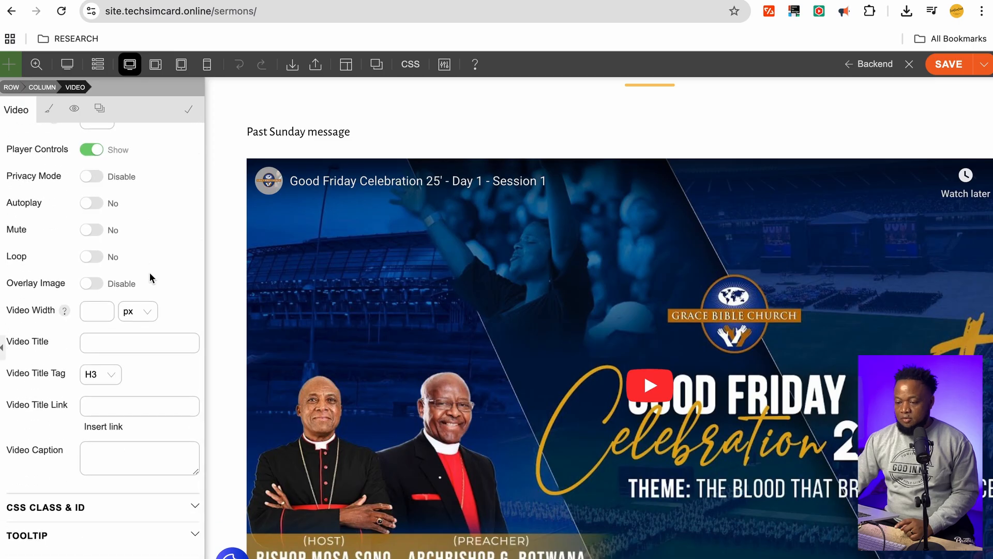
scroll(150, 276, up, 2)
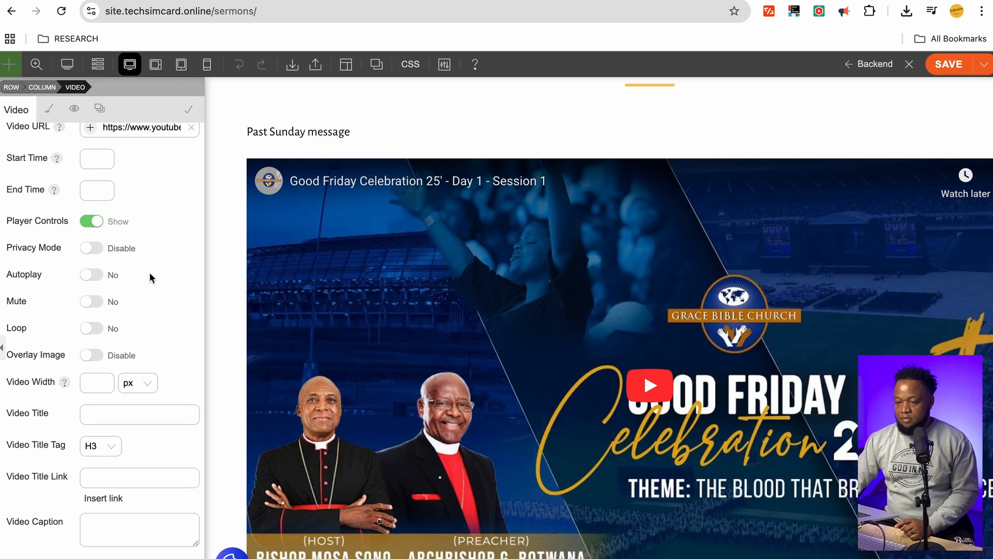
scroll(150, 277, up, 1)
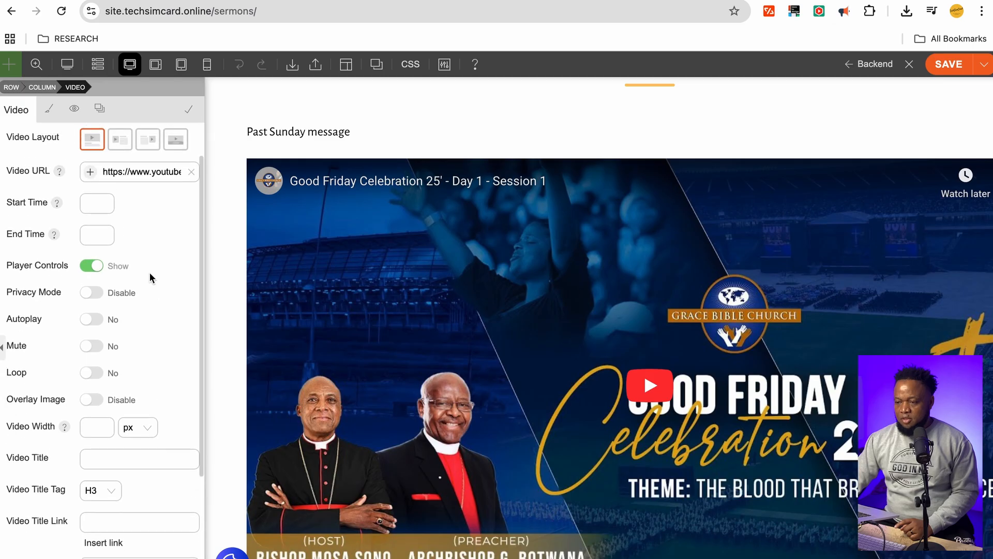
scroll(147, 272, up, 1)
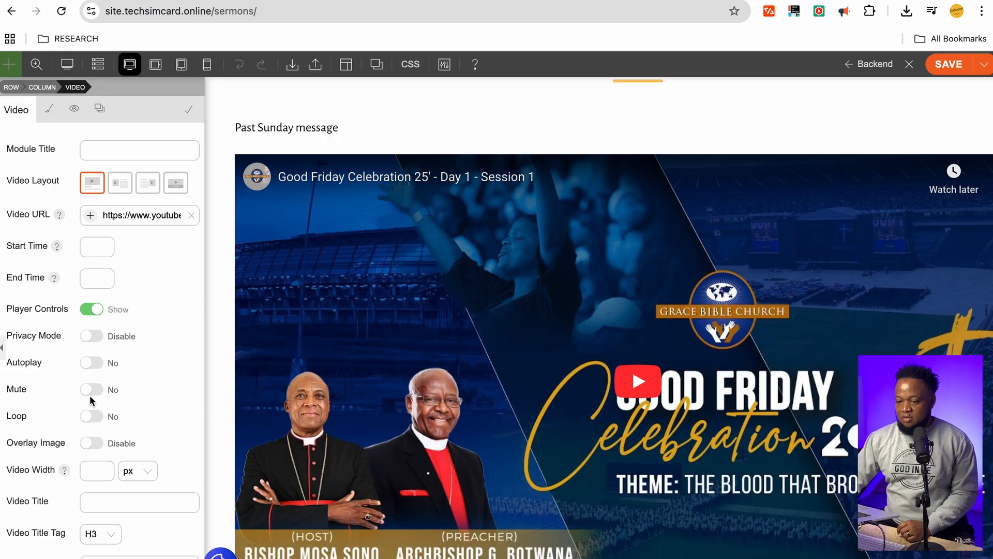
Set Autoplay and Mute to Yes and enable Overlay Image for the Good Friday video
click(88, 363)
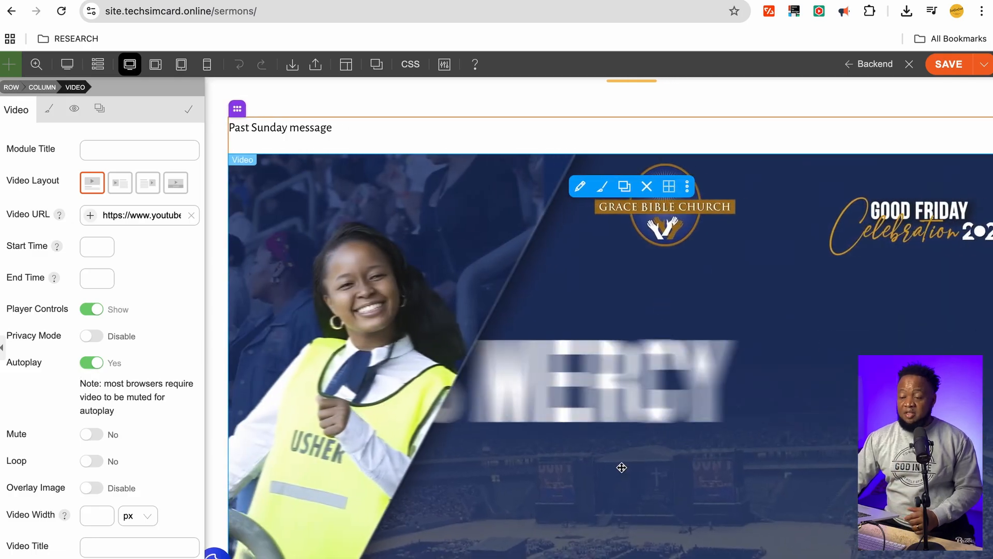
click(91, 435)
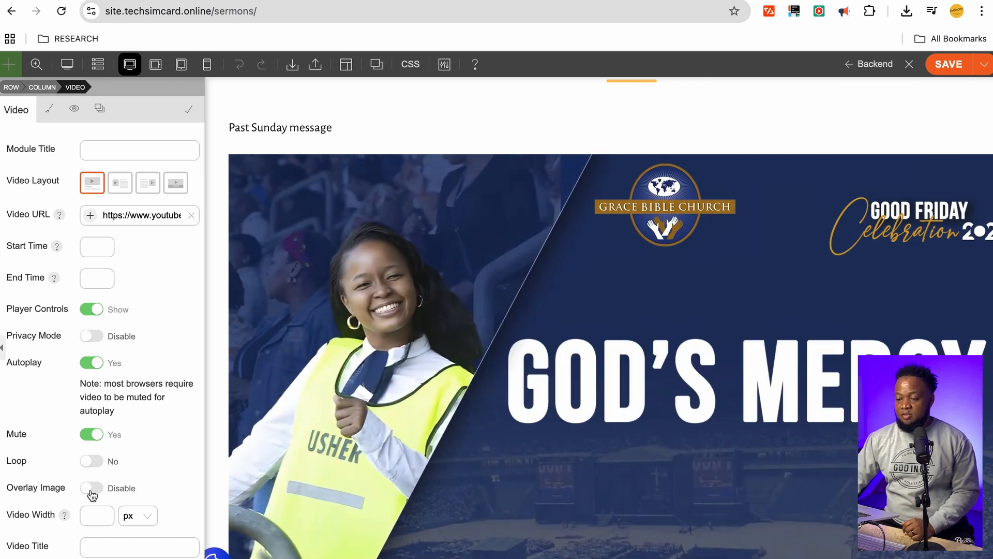
click(92, 489)
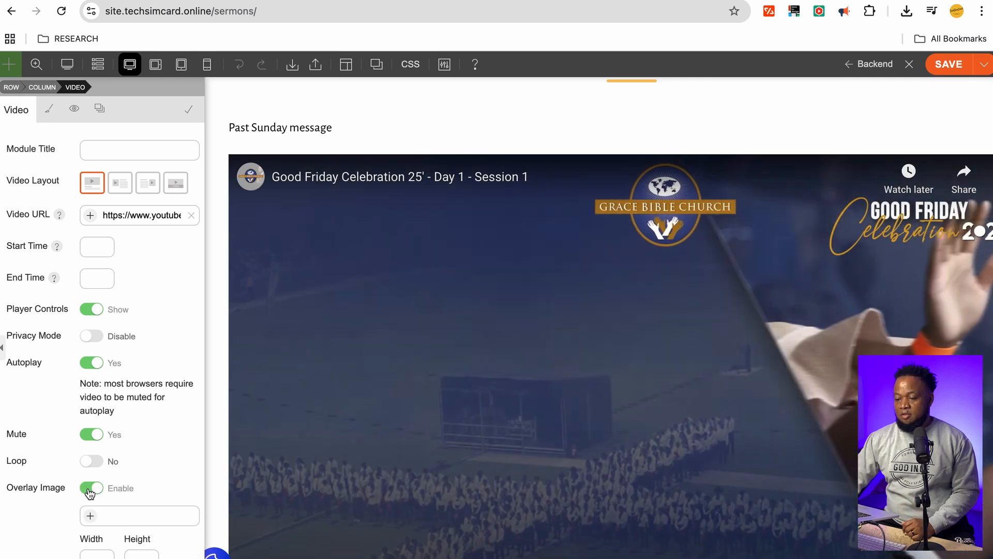
click(91, 489)
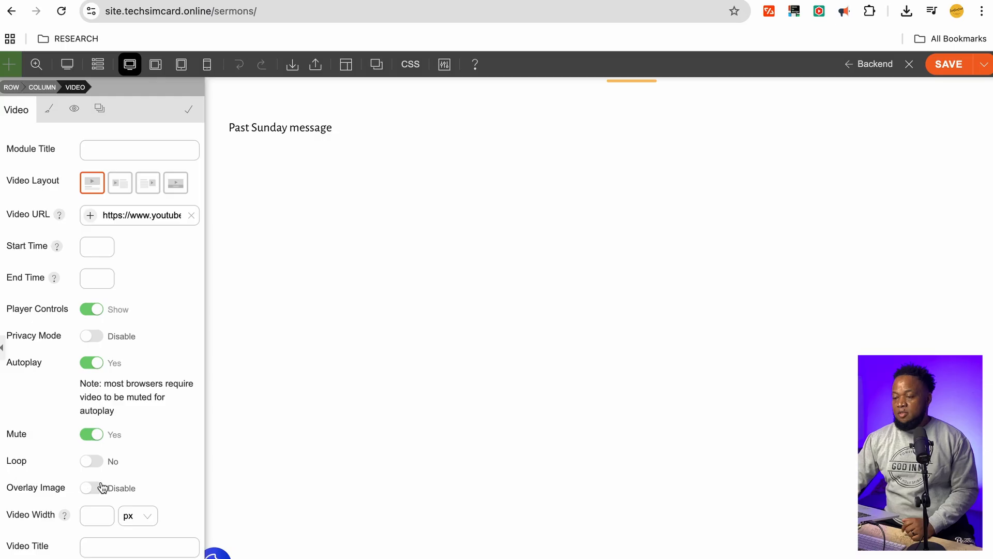
click(88, 488)
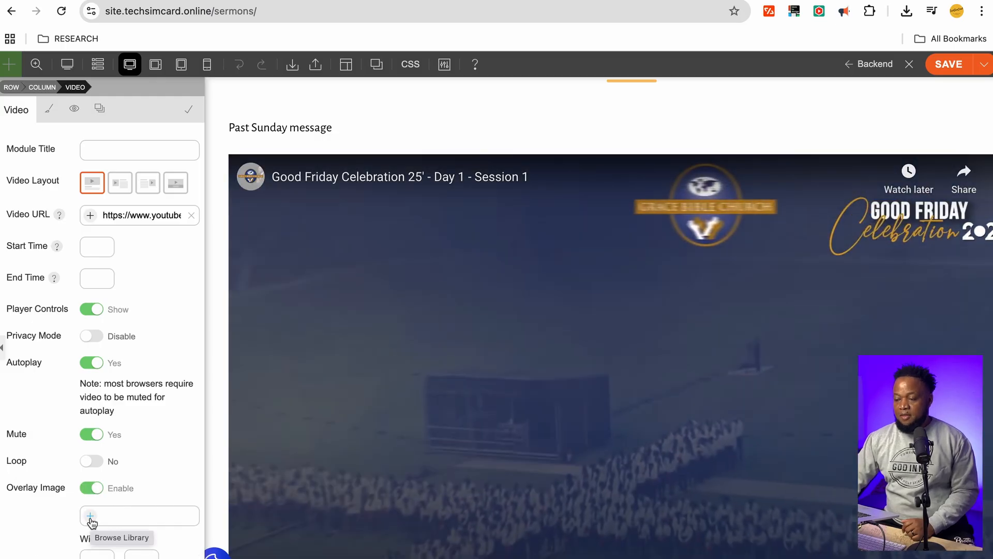
Insert the church photo toronto-church-580x436-1.jpg from the Media Library as the video overlay
click(90, 517)
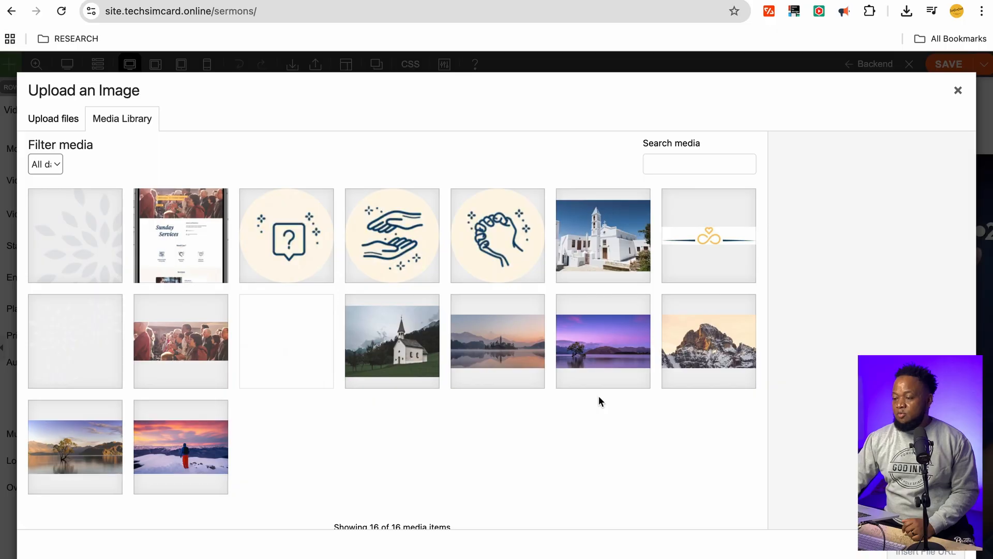
click(410, 345)
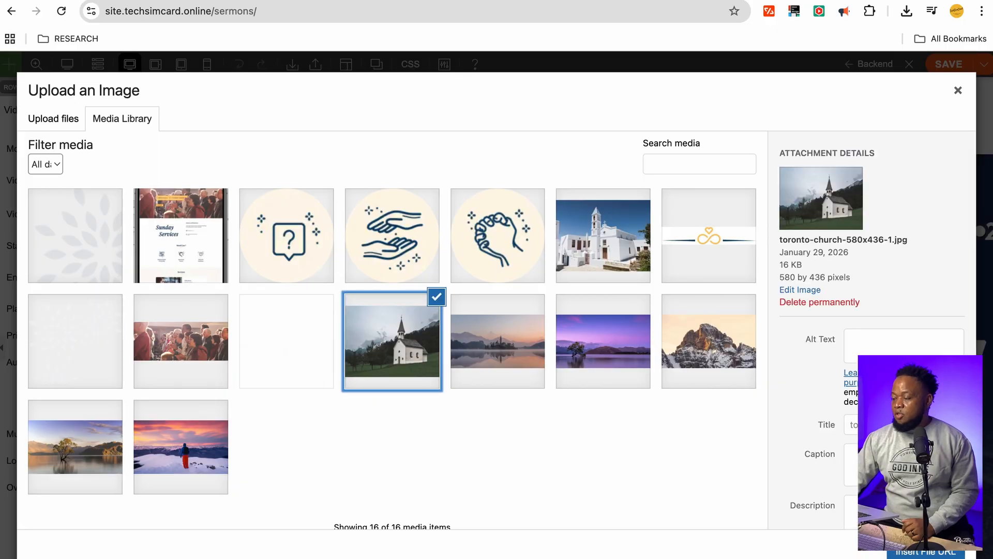
click(926, 552)
scroll(663, 389, down, 3)
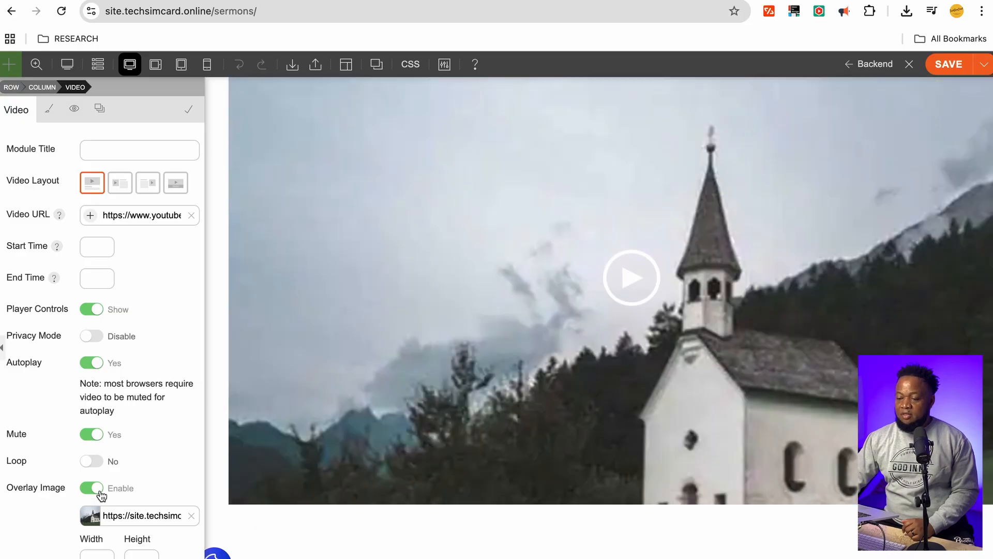
Disable Overlay Image and save the Sermons page
click(93, 487)
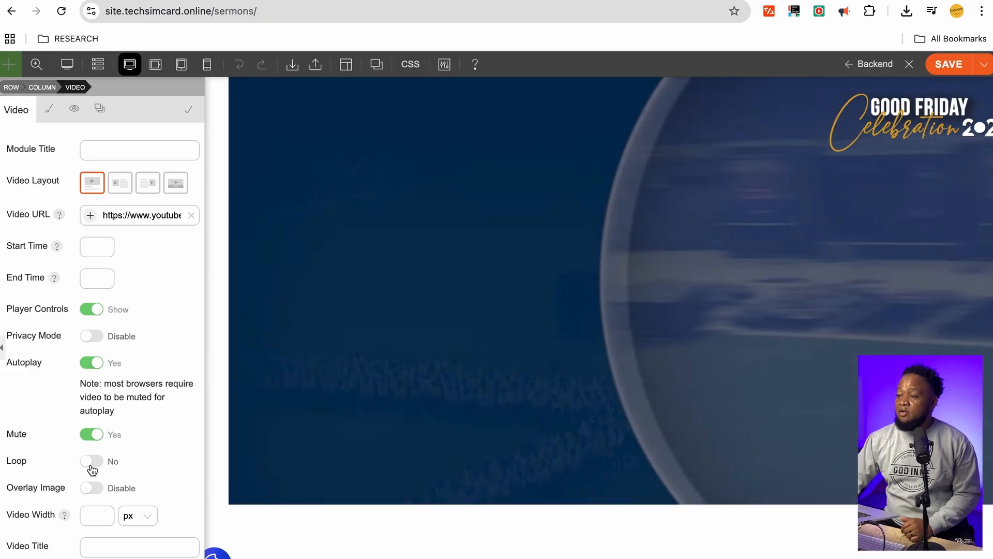
scroll(670, 244, up, 3)
click(944, 70)
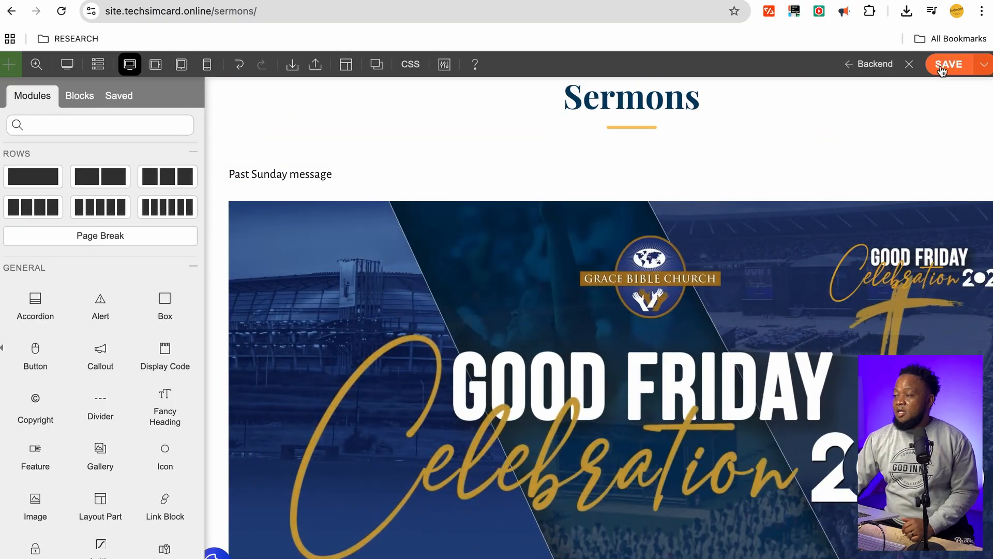
scroll(298, 95, up, 3)
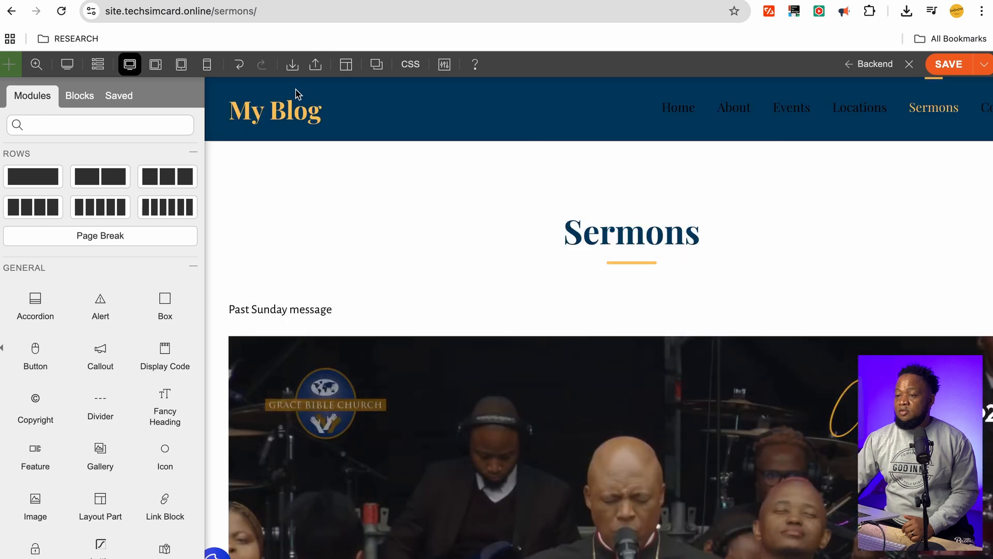